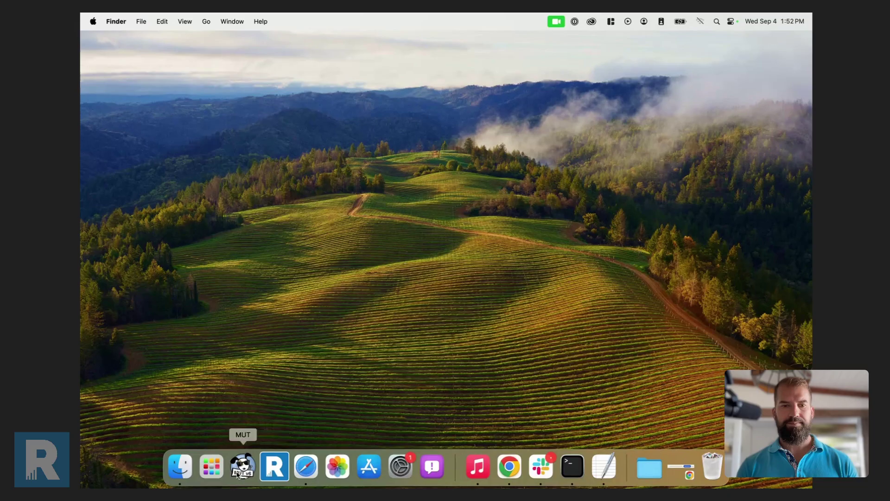
Launch MUT, log in to Jamf Pro, and save the downloaded CSV templates to the Mac.
{"action": "left_click", "coordinate": [243, 469]}
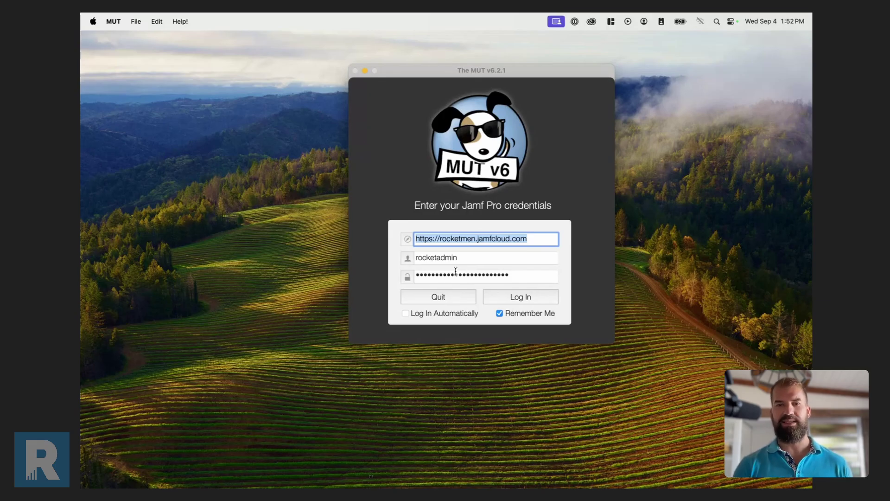
{"action": "left_click", "coordinate": [525, 300]}
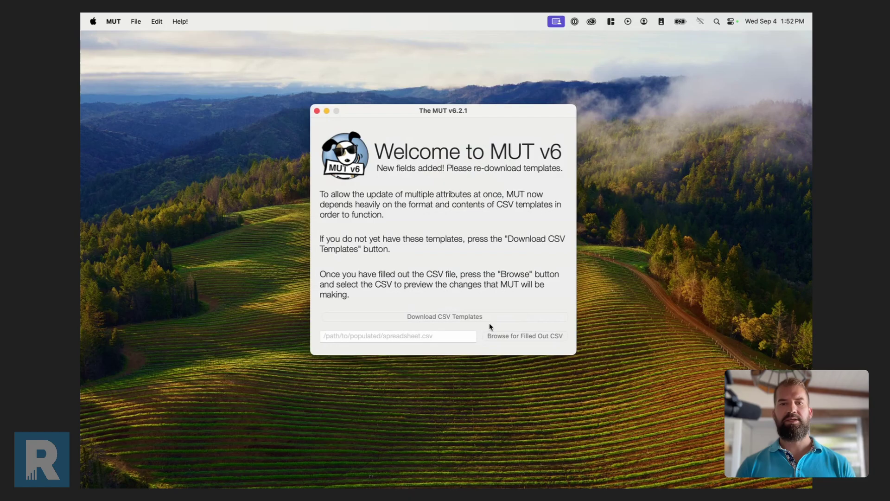
{"action": "left_click", "coordinate": [460, 317]}
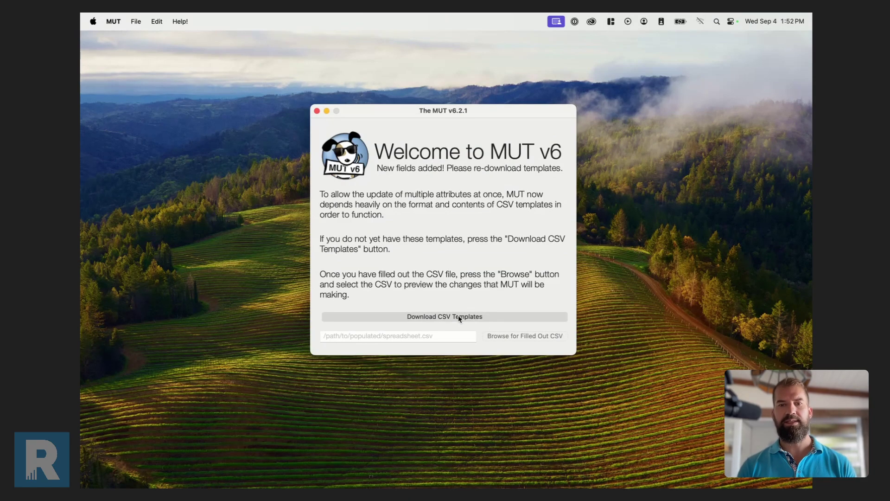
{"action": "left_click", "coordinate": [613, 294]}
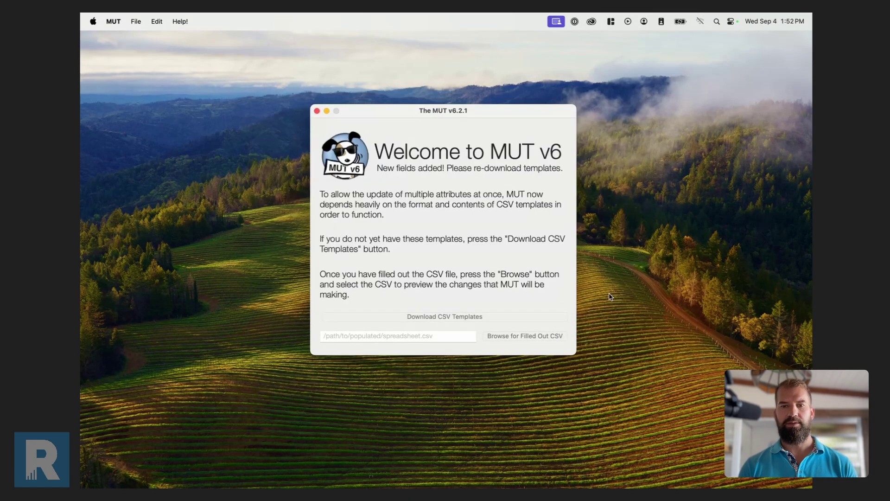
Open ComputerTemplate.csv from Downloads > MUT Templates in Excel.
{"action": "mouse_move", "coordinate": [687, 469]}
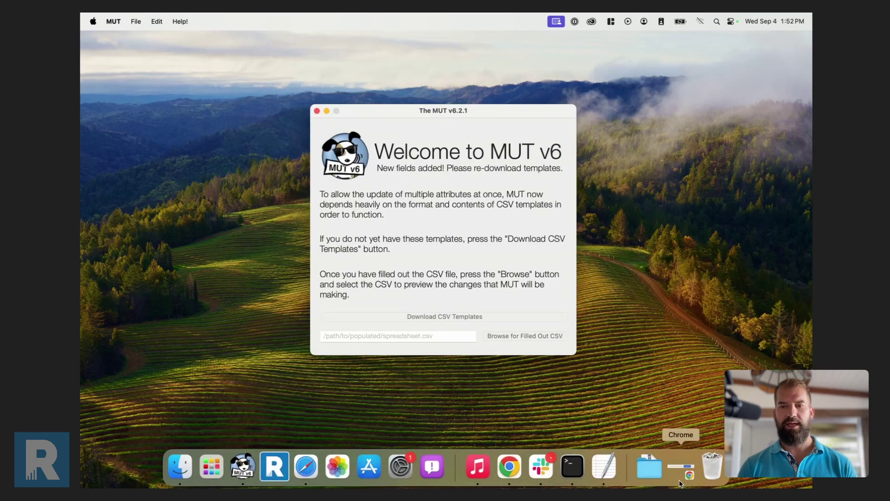
{"action": "left_click", "coordinate": [654, 474]}
{"action": "left_click", "coordinate": [650, 425]}
{"action": "left_click", "coordinate": [304, 190]}
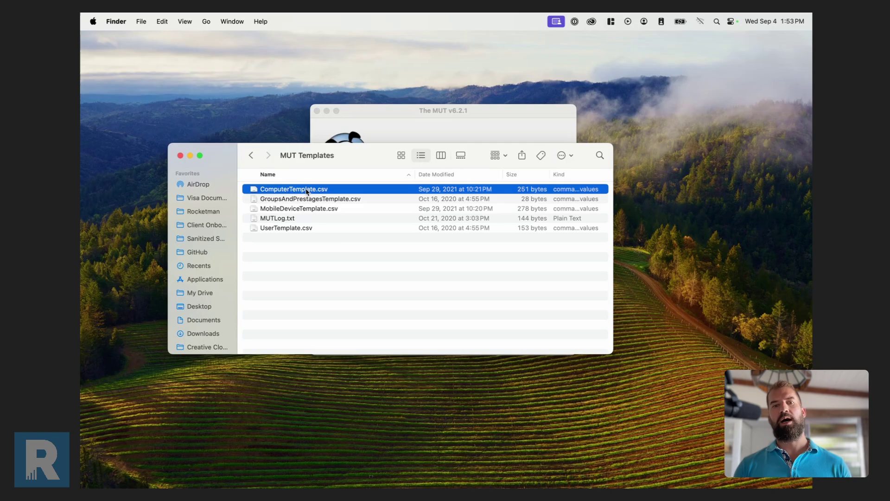
{"action": "double_click", "coordinate": [306, 192]}
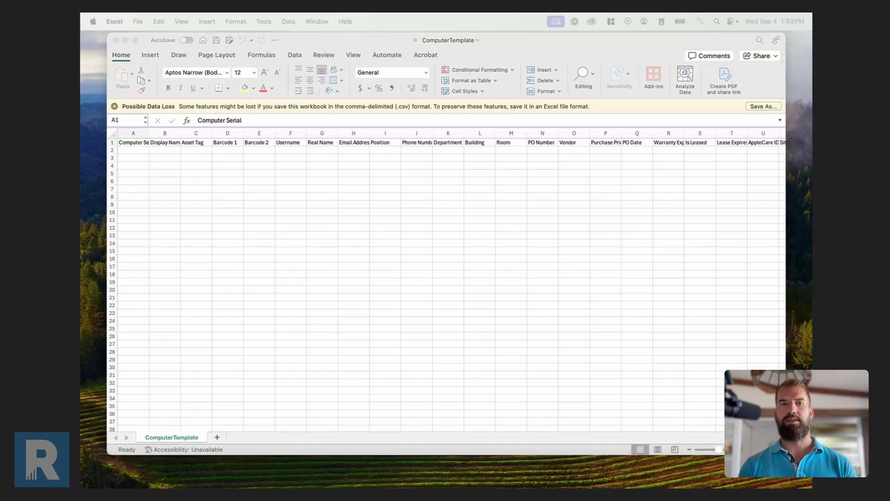
Search Jamf Pro inventory for all computers and export the 8-computer list to Excel.
{"action": "left_click", "coordinate": [273, 143]}
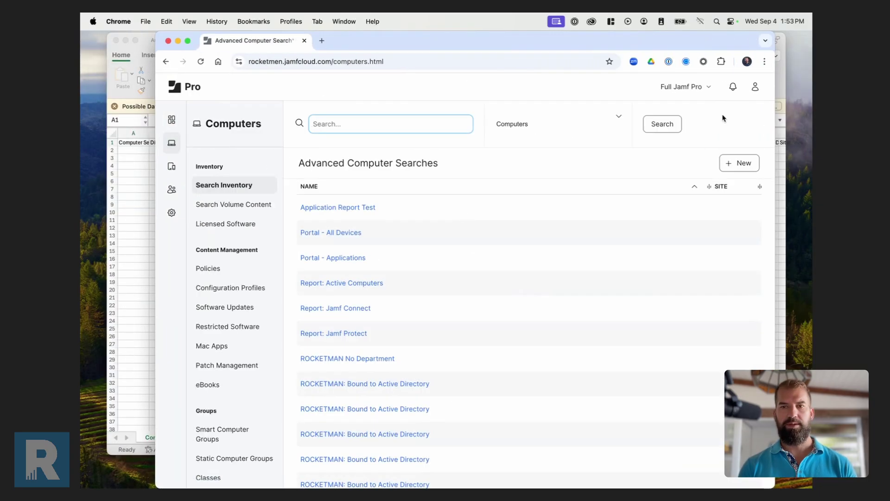
{"action": "left_click", "coordinate": [664, 125]}
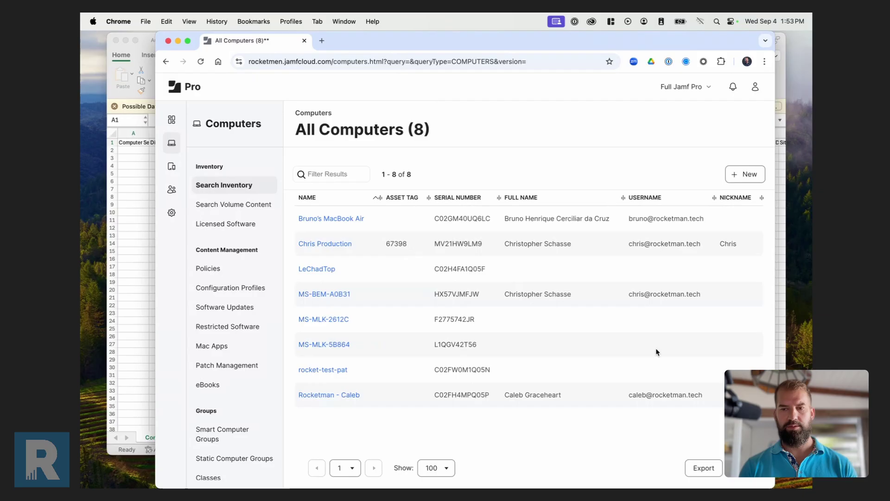
{"action": "left_click", "coordinate": [704, 468]}
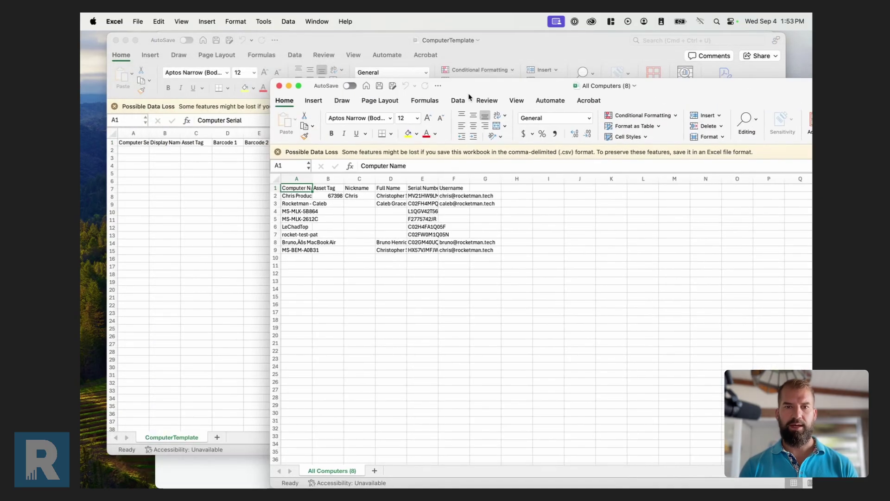
{"action": "left_click", "coordinate": [299, 196]}
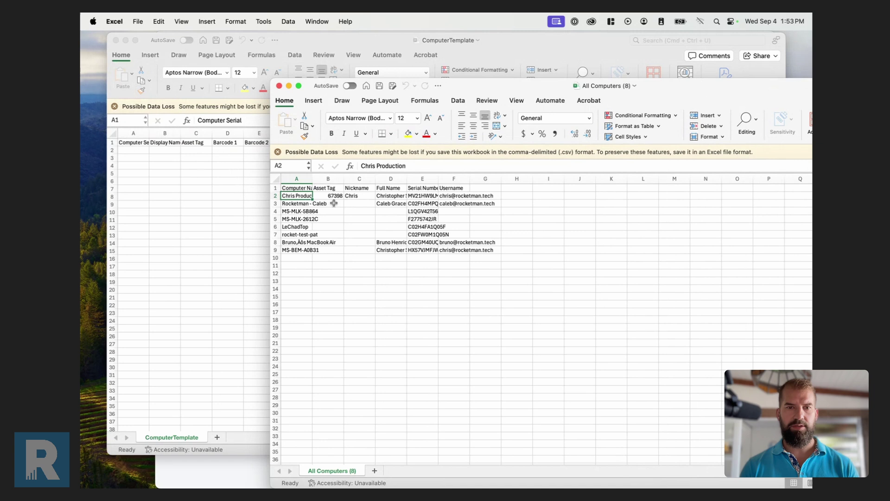
{"action": "left_click", "coordinate": [422, 197]}
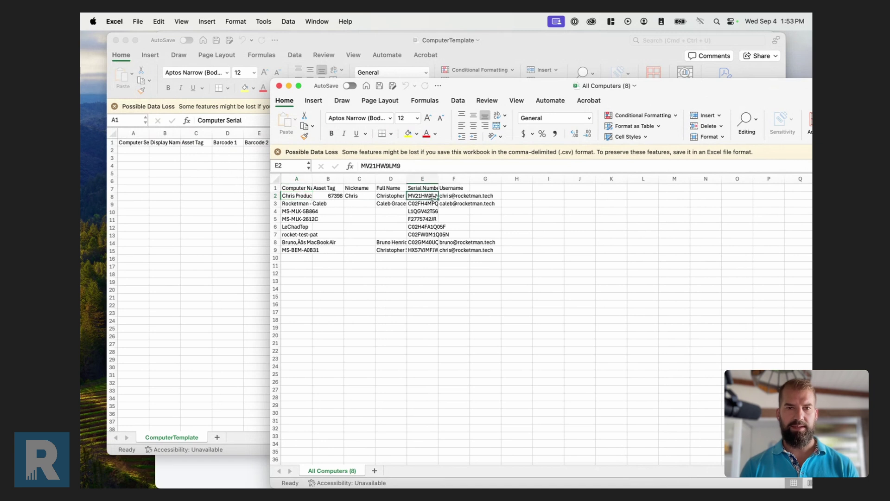
{"action": "key", "text": "super+c"}
{"action": "left_click", "coordinate": [133, 150]}
{"action": "key", "text": "super+v"}
{"action": "left_click", "coordinate": [417, 198]}
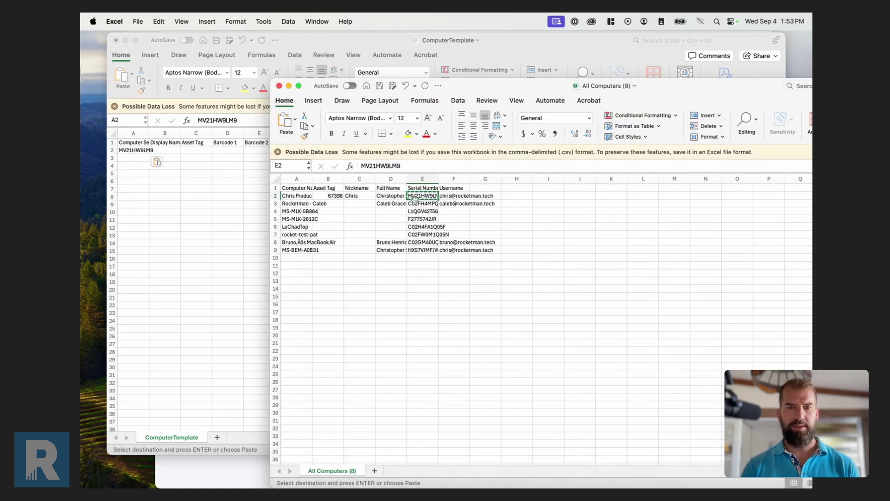
{"action": "left_click", "coordinate": [419, 203]}
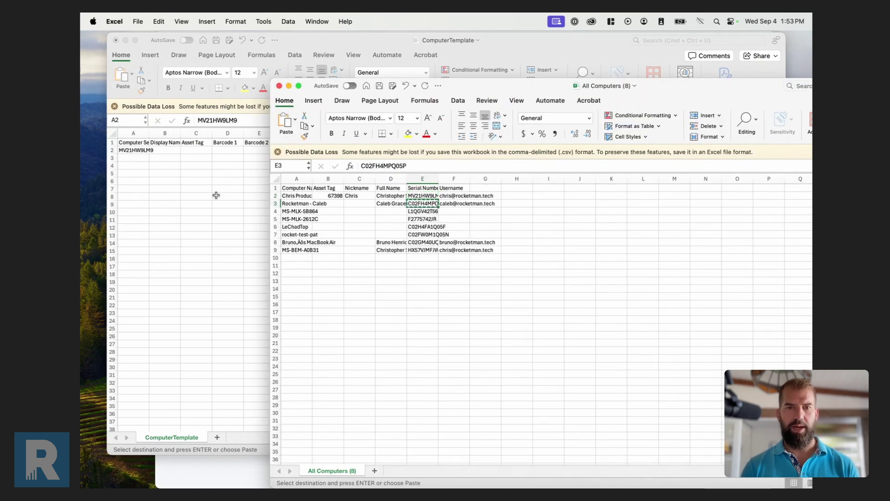
{"action": "left_click", "coordinate": [132, 157]}
{"action": "left_click", "coordinate": [132, 158]}
{"action": "key", "text": "super+v"}
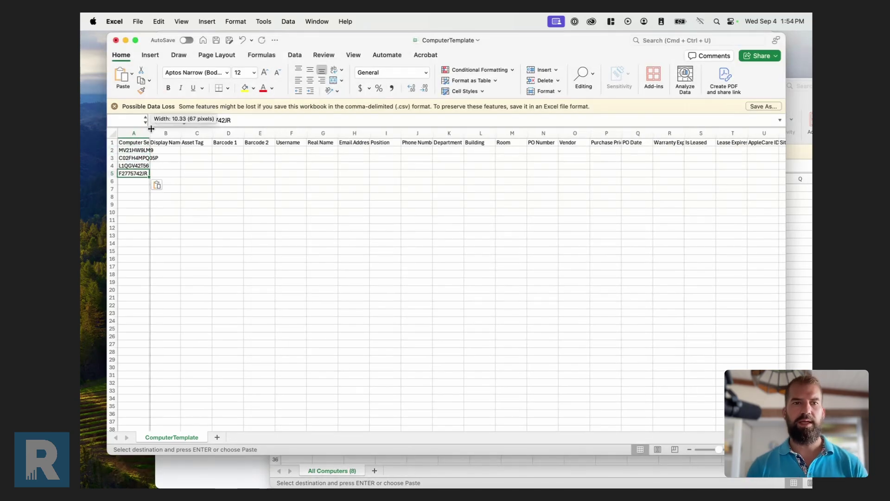
Enter asset tags 1234, 2345, 3456 and 4567 in cells C2 to C5.
{"action": "left_click", "coordinate": [215, 151]}
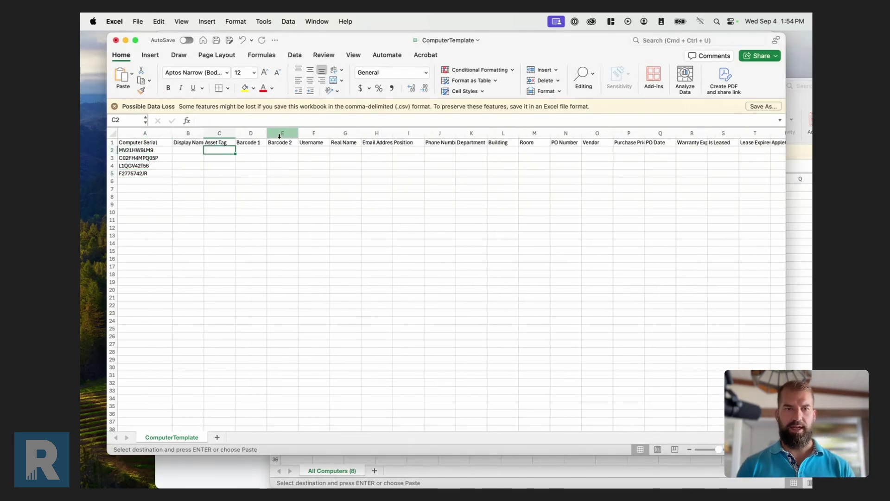
{"action": "type", "text": "1234"}
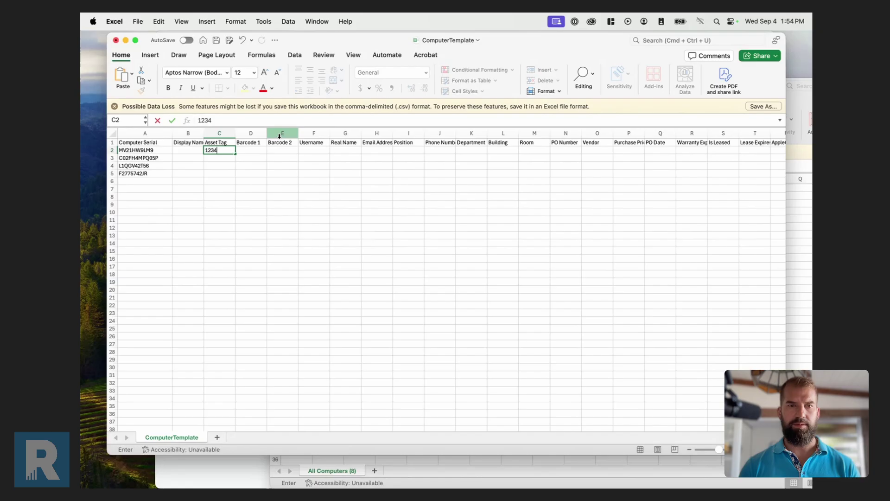
{"action": "key", "text": "Return"}
{"action": "type", "text": "23"}
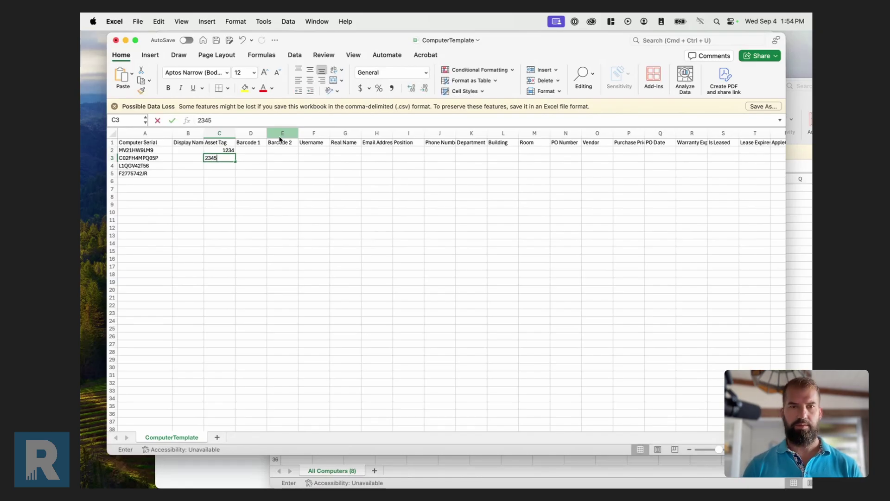
{"action": "type", "text": "45"}
{"action": "key", "text": "Return"}
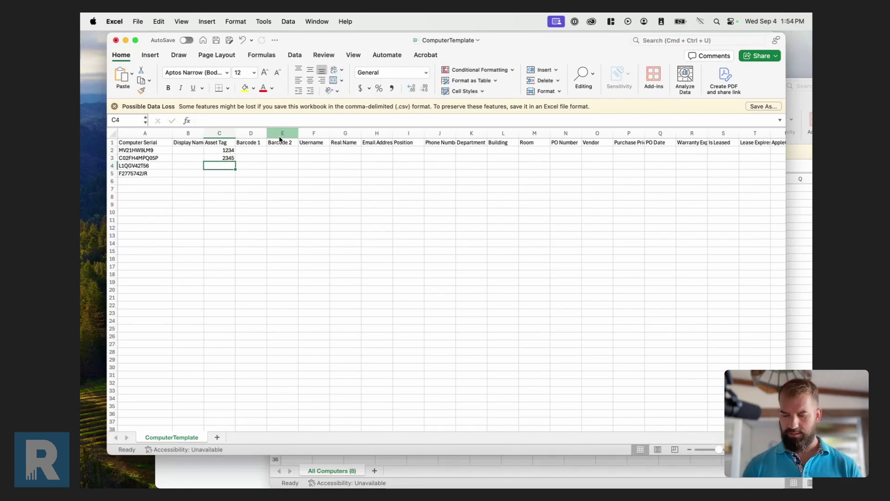
{"action": "type", "text": "3456"}
{"action": "key", "text": "Return"}
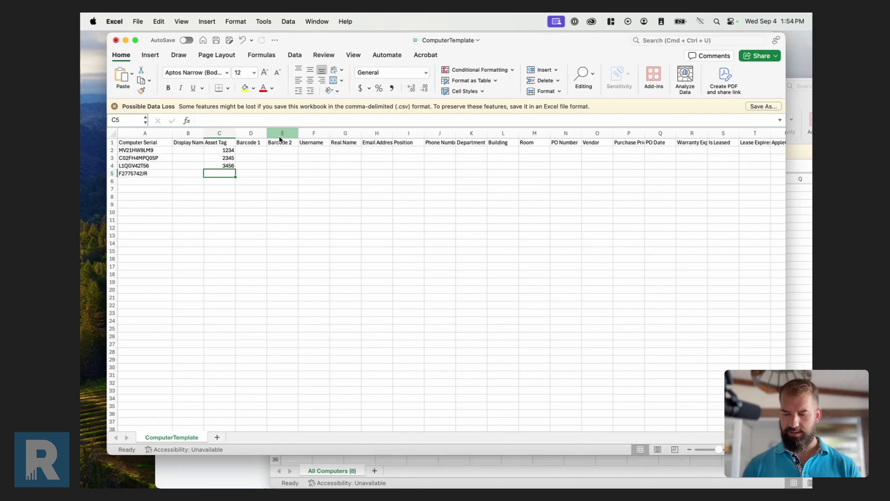
{"action": "type", "text": "4567"}
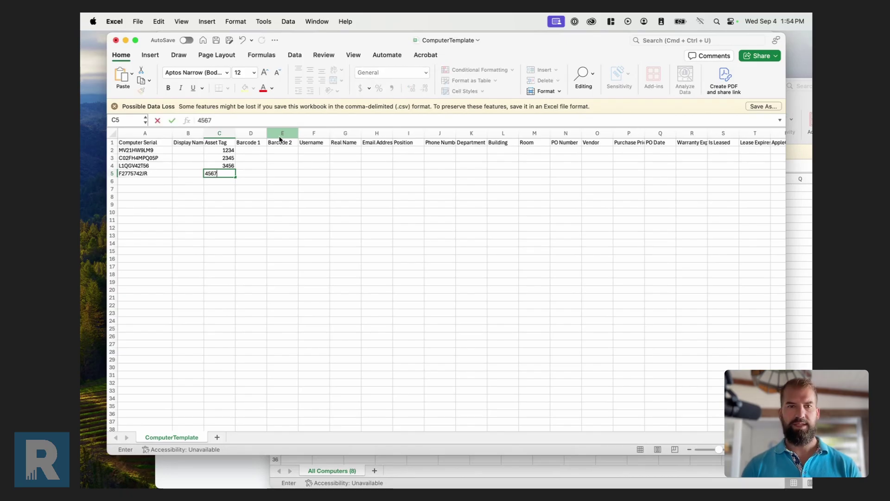
{"action": "left_click", "coordinate": [257, 175]}
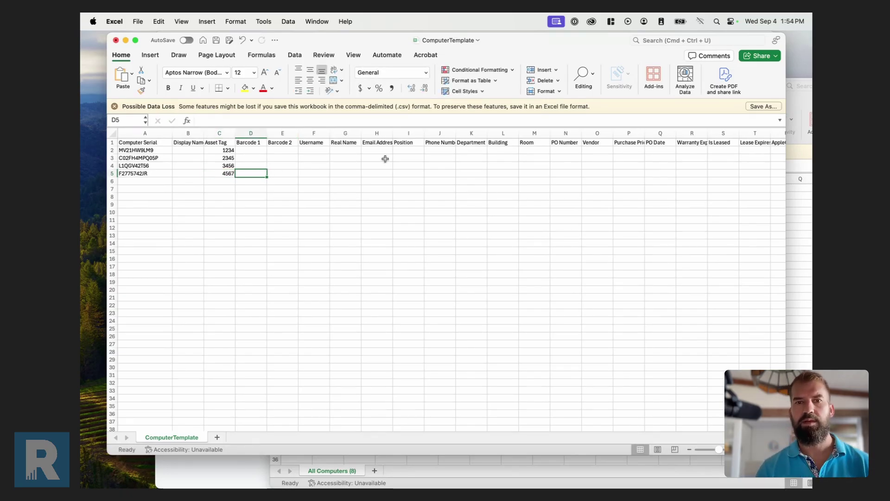
Fill cells F2 to F5 with each computer user's e-mail username.
{"action": "left_click", "coordinate": [326, 152]}
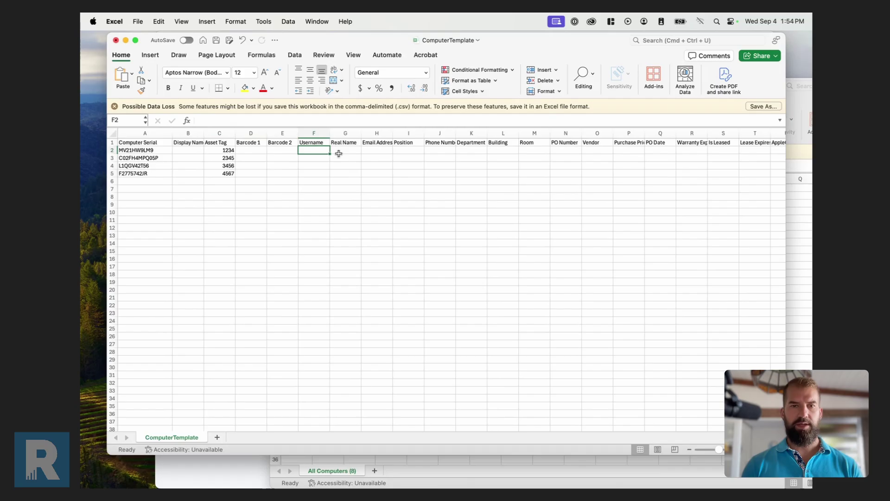
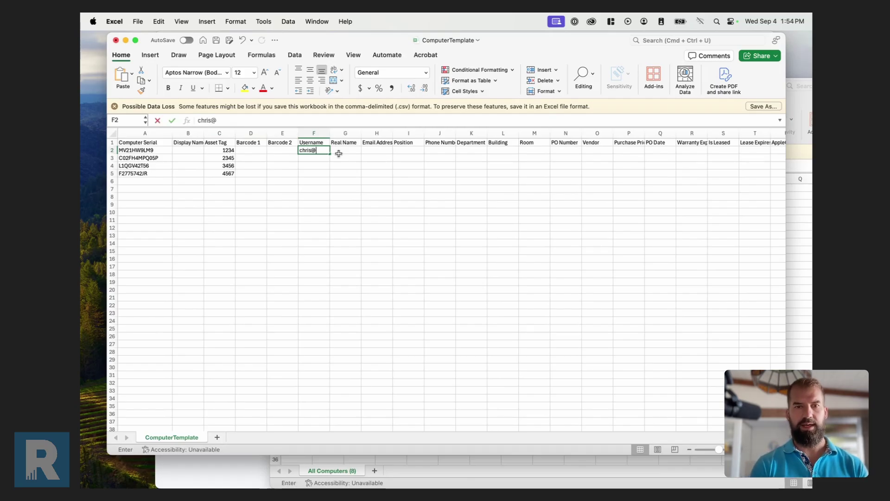
{"action": "key", "text": "Return"}
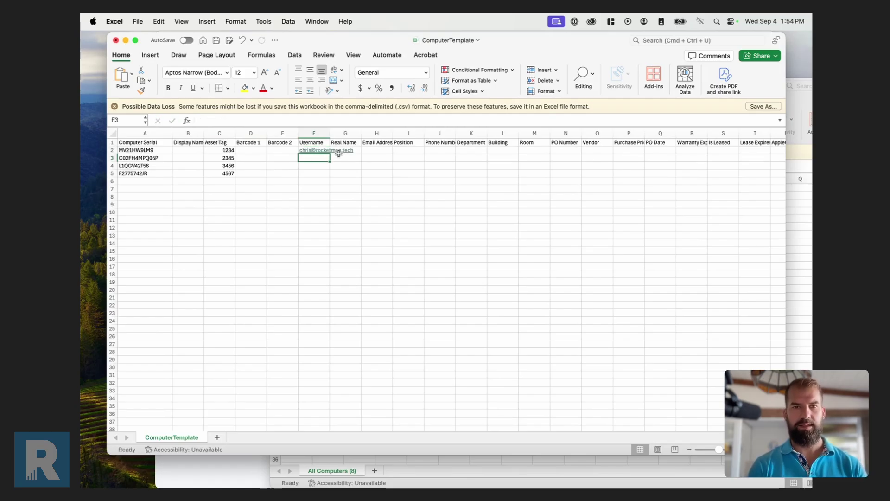
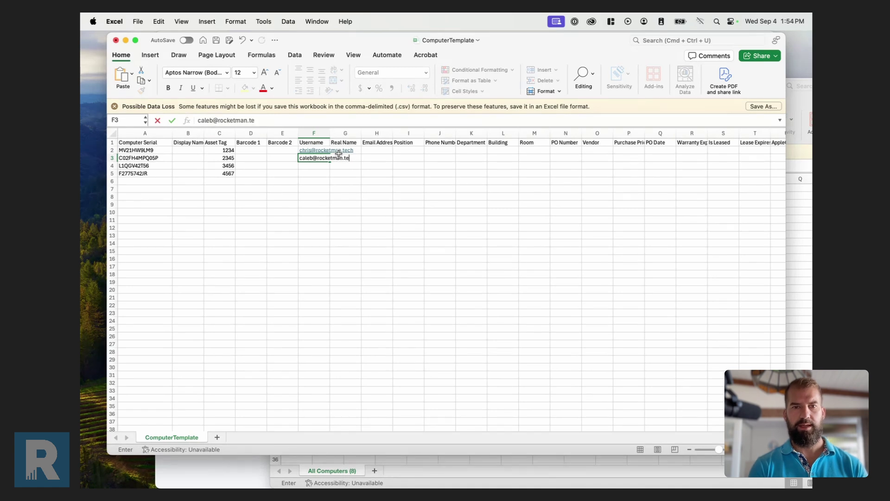
{"action": "key", "text": "Return"}
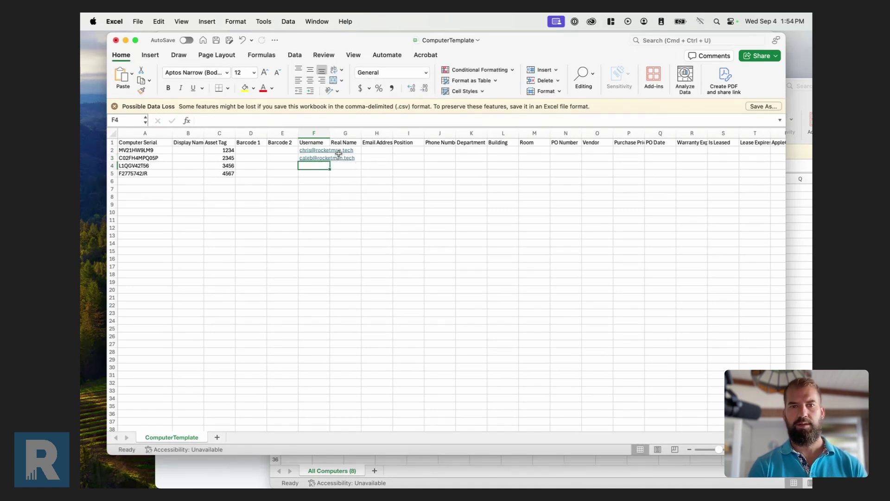
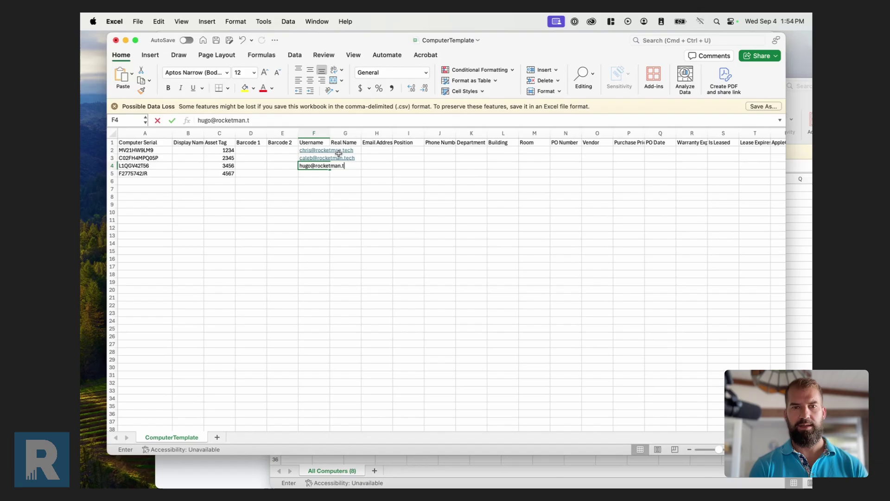
{"action": "key", "text": "Return"}
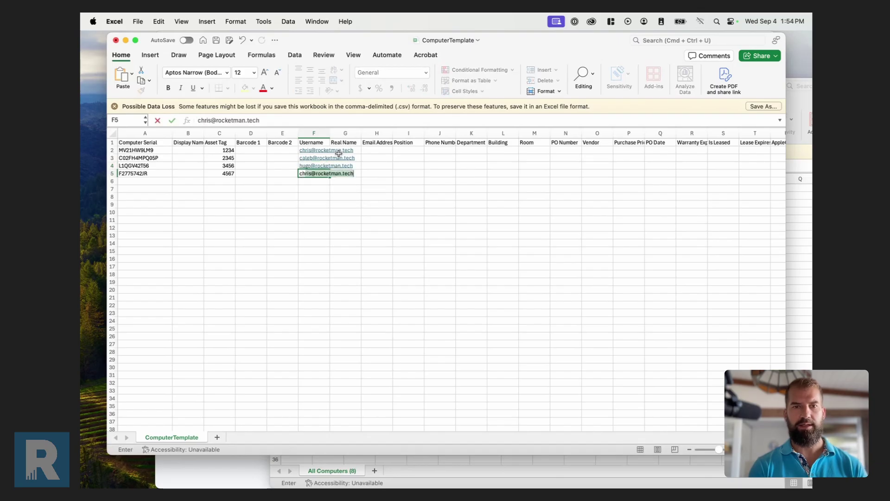
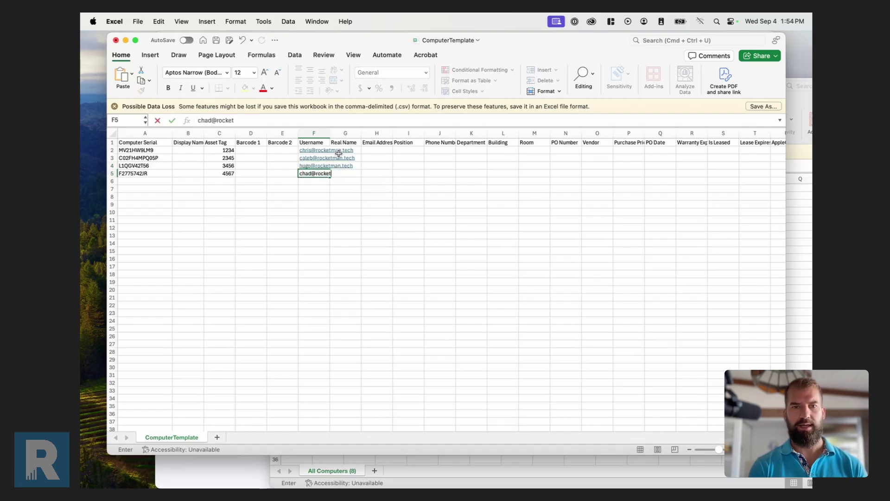
{"action": "left_click", "coordinate": [347, 165]}
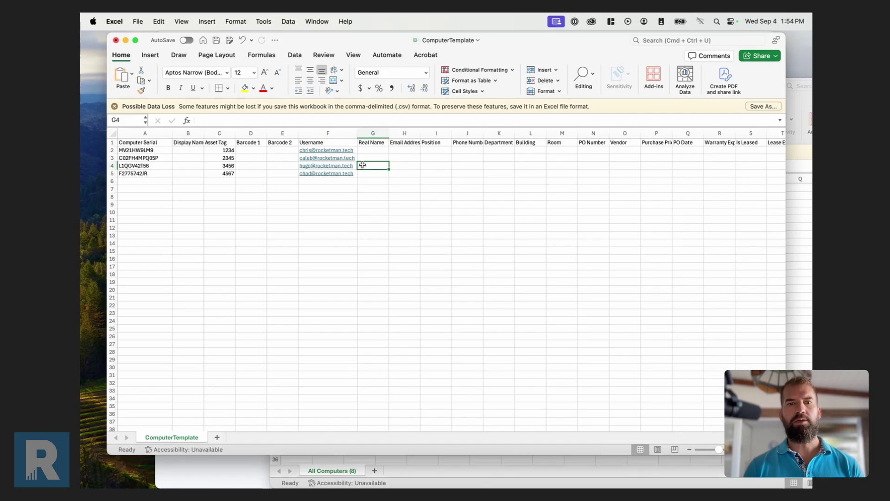
{"action": "scroll", "coordinate": [341, 164], "scroll_direction": "right", "scroll_amount": 2}
{"action": "scroll", "coordinate": [592, 159], "scroll_direction": "right", "scroll_amount": 3}
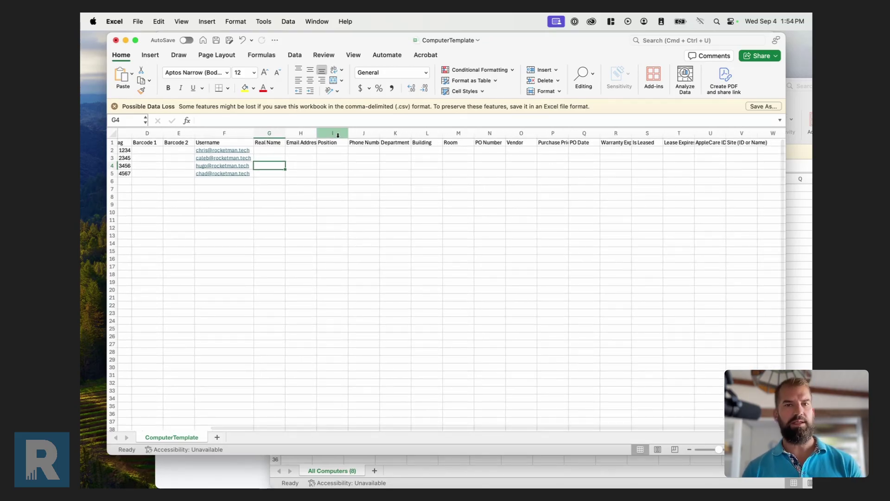
{"action": "scroll", "coordinate": [583, 156], "scroll_direction": "right", "scroll_amount": 2}
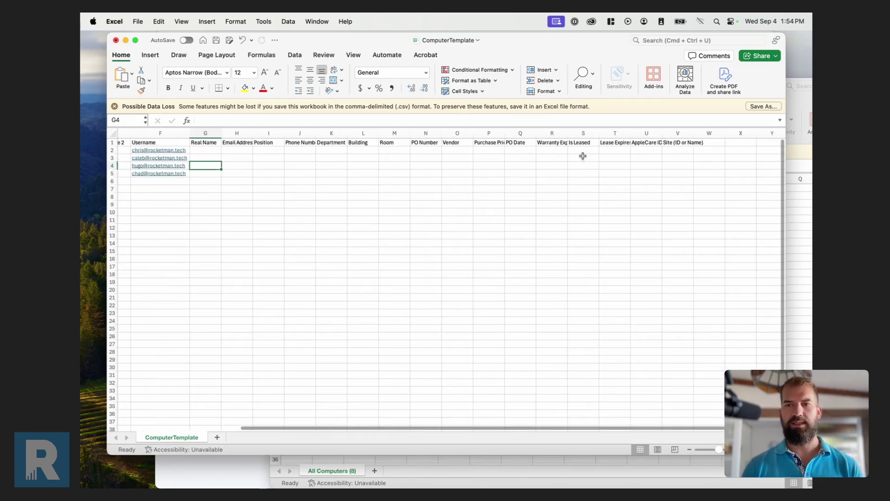
{"action": "left_click", "coordinate": [698, 144]}
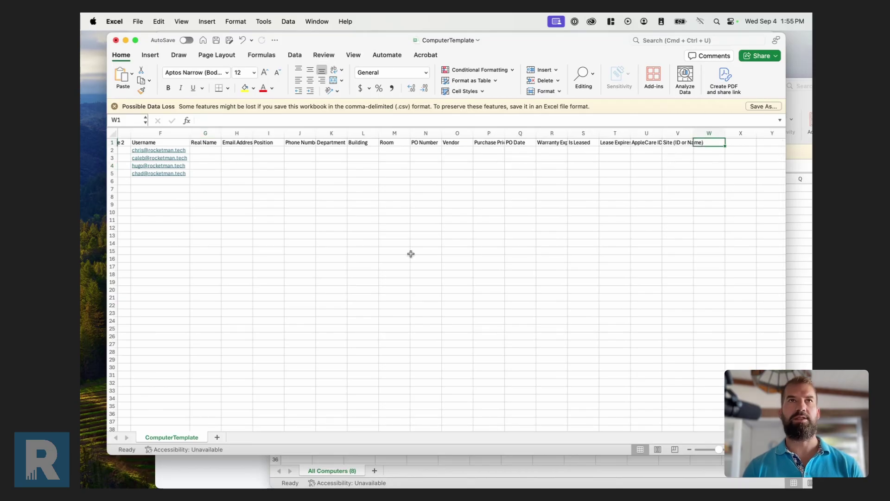
Search Jamf Pro settings for 'exte' and open the computer extension attributes list.
{"action": "left_click", "coordinate": [254, 473]}
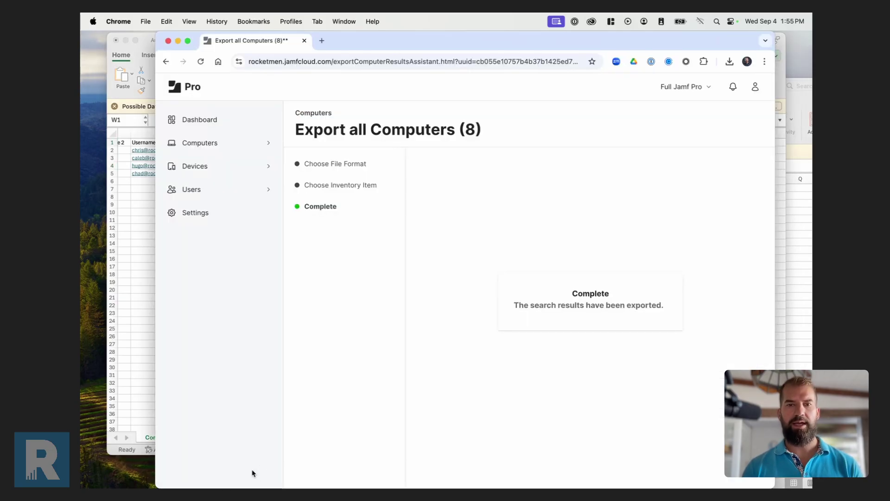
{"action": "left_click", "coordinate": [218, 214]}
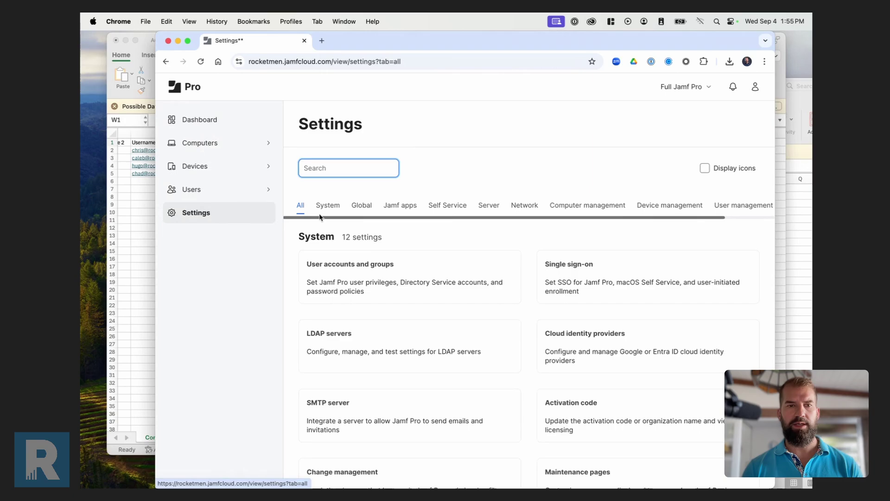
{"action": "left_click", "coordinate": [349, 168]}
{"action": "type", "text": "exte"}
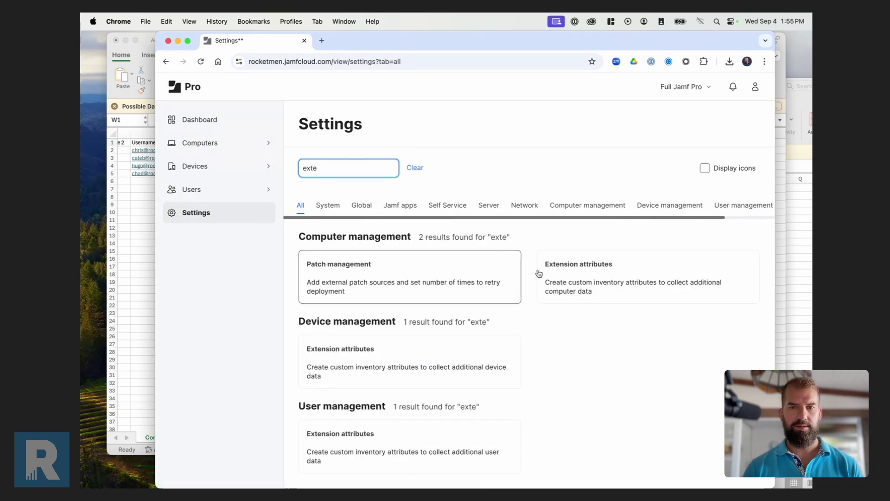
{"action": "left_click", "coordinate": [539, 273]}
Open the Nickname extension attribute and select its ID 41 in the address bar.
{"action": "scroll", "coordinate": [460, 265], "scroll_direction": "down", "scroll_amount": 5}
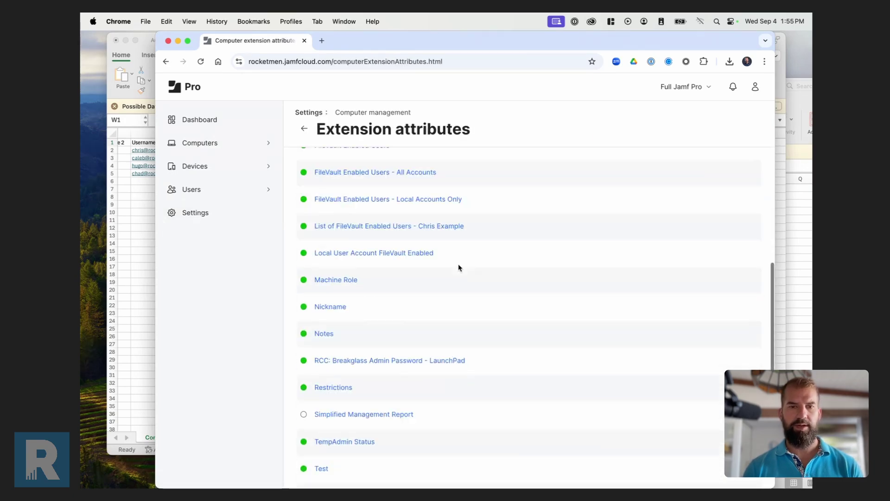
{"action": "scroll", "coordinate": [459, 268], "scroll_direction": "down", "scroll_amount": 2}
{"action": "left_click", "coordinate": [341, 259]}
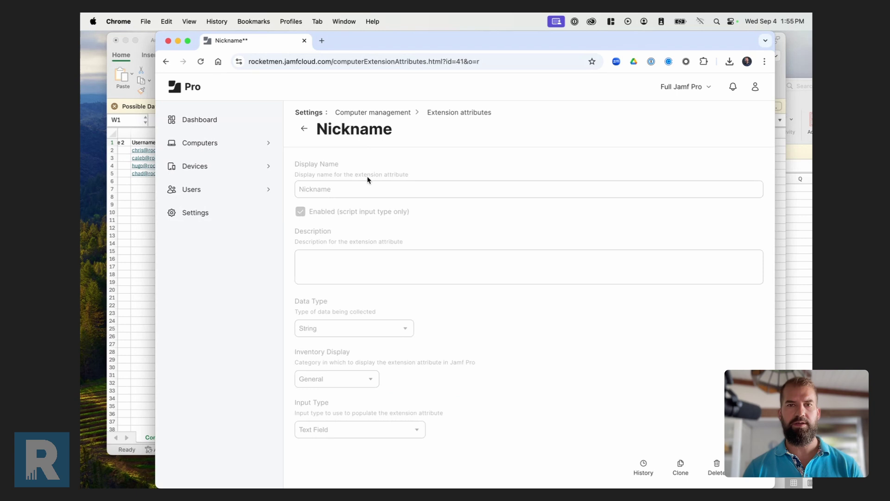
{"action": "left_click", "coordinate": [463, 61]}
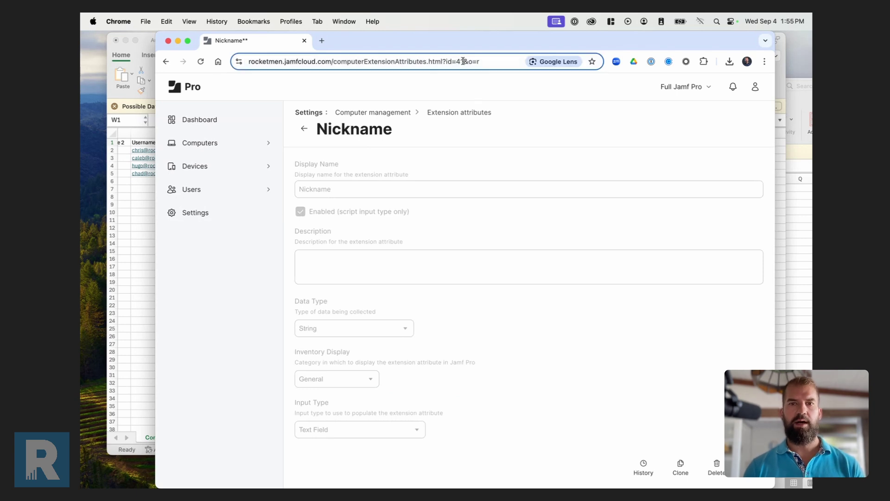
{"action": "double_click", "coordinate": [457, 62]}
{"action": "key", "text": "super+c"}
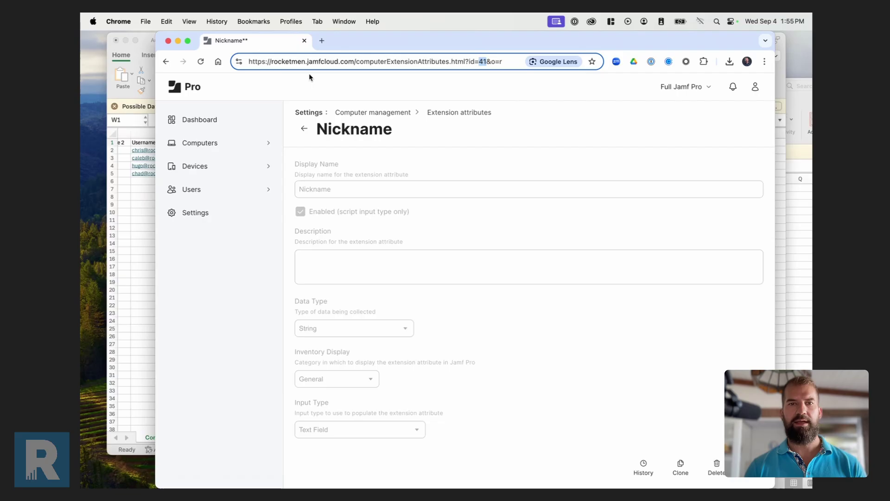
Add the column header EA_41 in cell W1 of ComputerTemplate.
{"action": "left_click", "coordinate": [131, 244]}
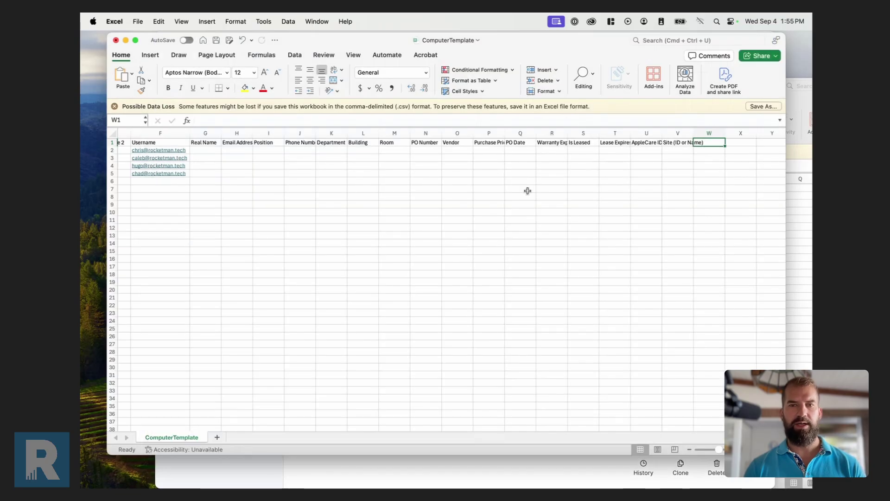
{"action": "type", "text": "EA"}
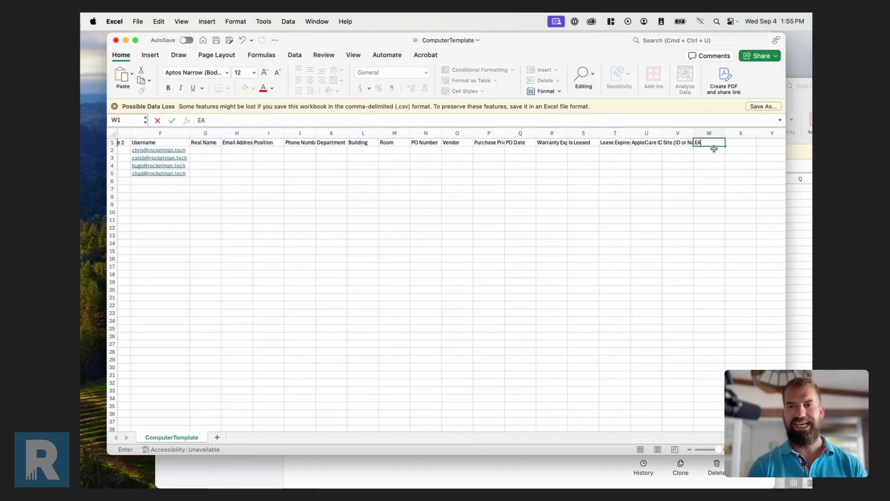
{"action": "type", "text": "_"}
{"action": "key", "text": "super+v"}
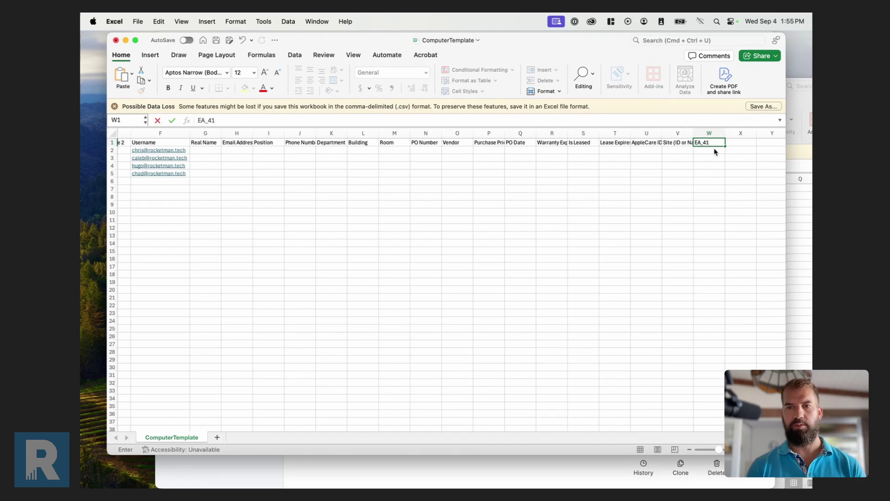
{"action": "key", "text": "Return"}
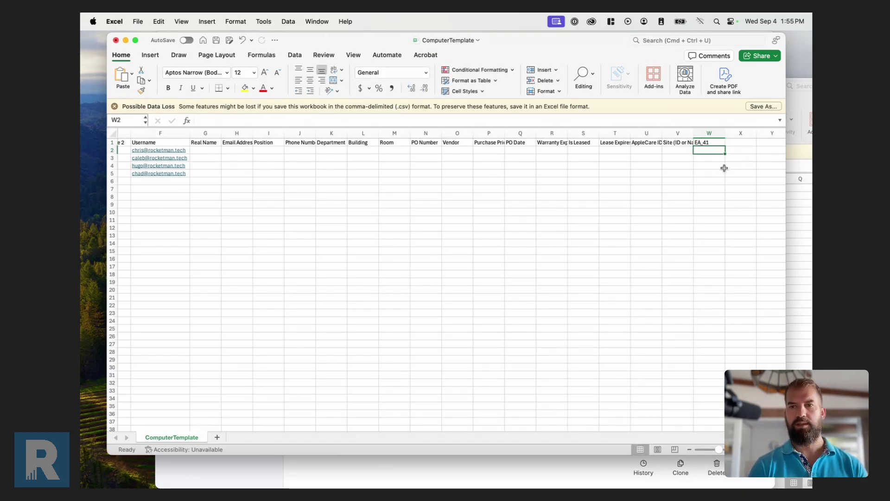
Enter nicknames Schasta, Grades, Hugonaut and Tinker-er in W2 to W5 and save the CSV.
{"action": "type", "text": "Schasta"}
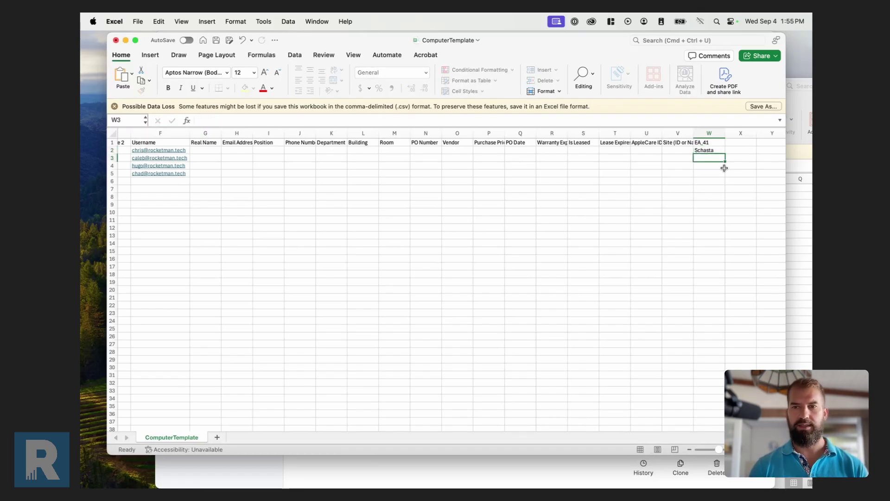
{"action": "type", "text": "Grades"}
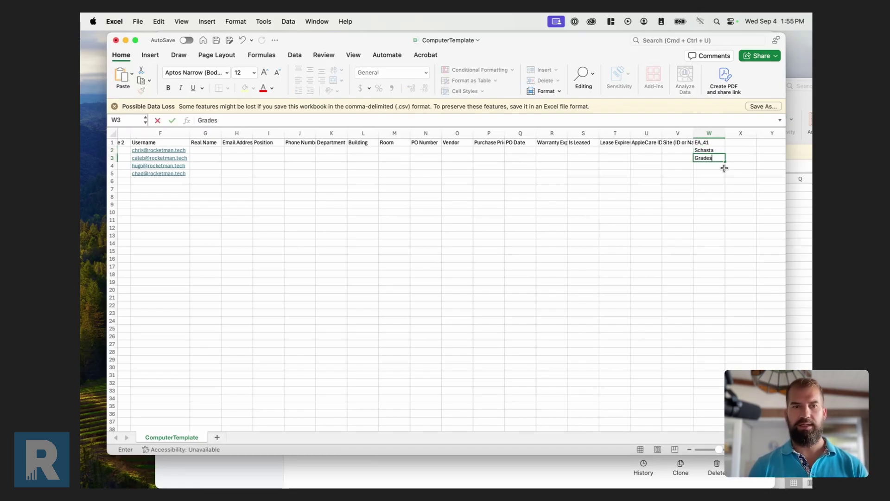
{"action": "key", "text": "Return"}
{"action": "type", "text": "Hugonaut"}
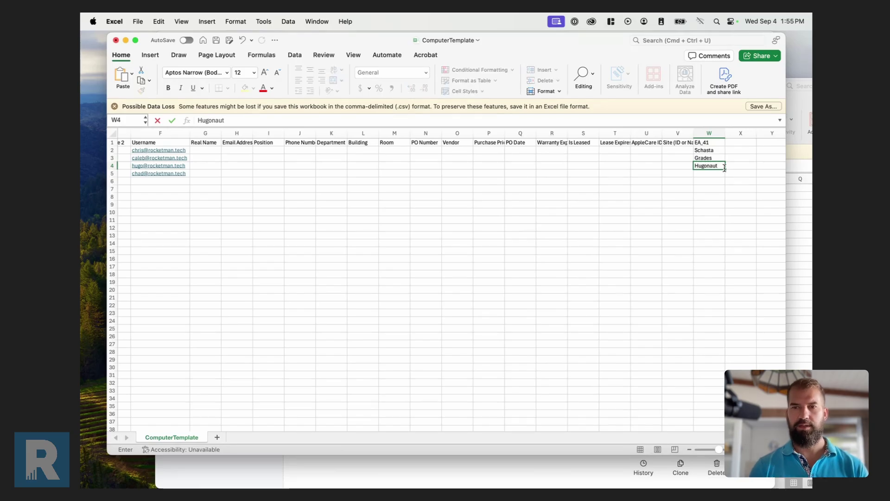
{"action": "key", "text": "Return"}
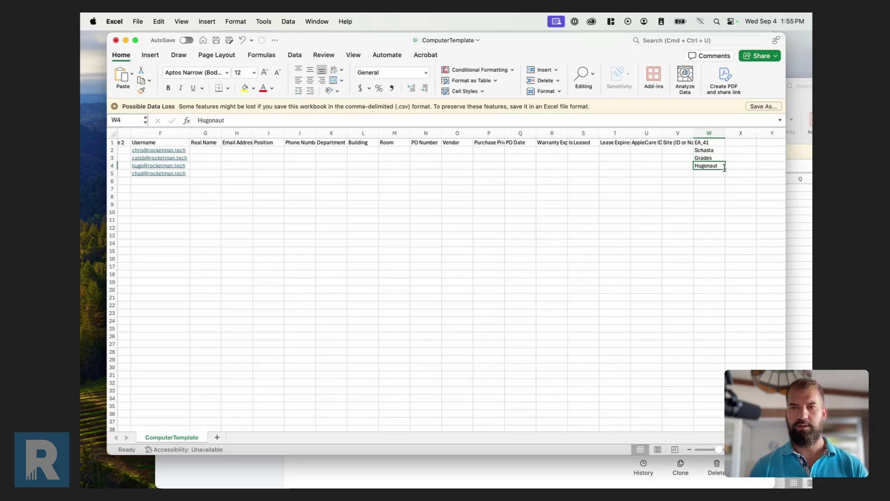
{"action": "type", "text": "Tine"}
{"action": "type", "text": "er"}
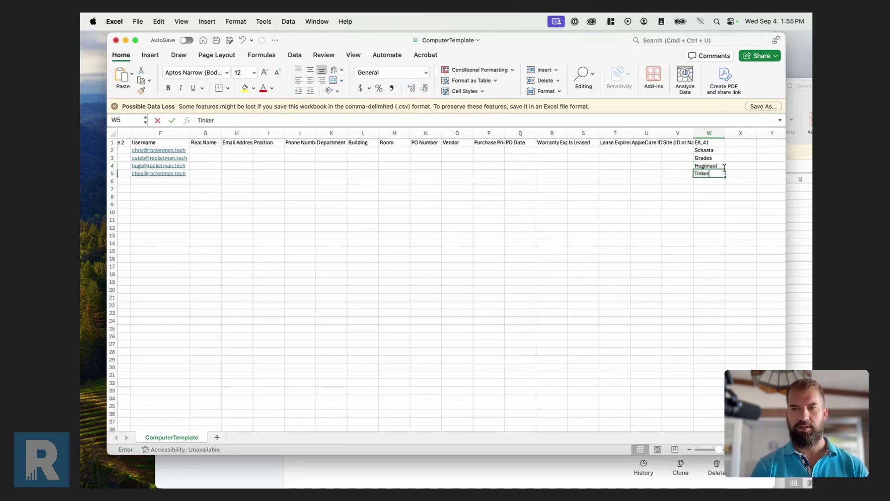
{"action": "type", "text": "-er"}
{"action": "key", "text": "Return"}
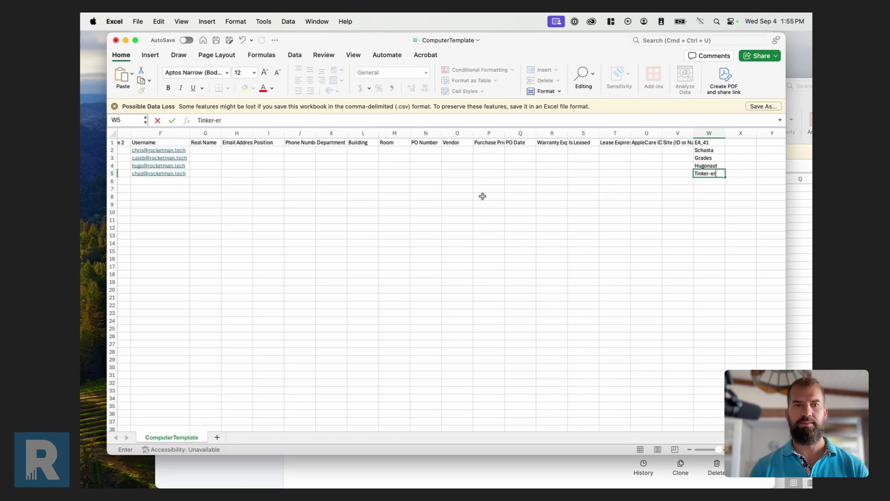
{"action": "left_click", "coordinate": [425, 196]}
{"action": "scroll", "coordinate": [441, 197], "scroll_direction": "left", "scroll_amount": 5}
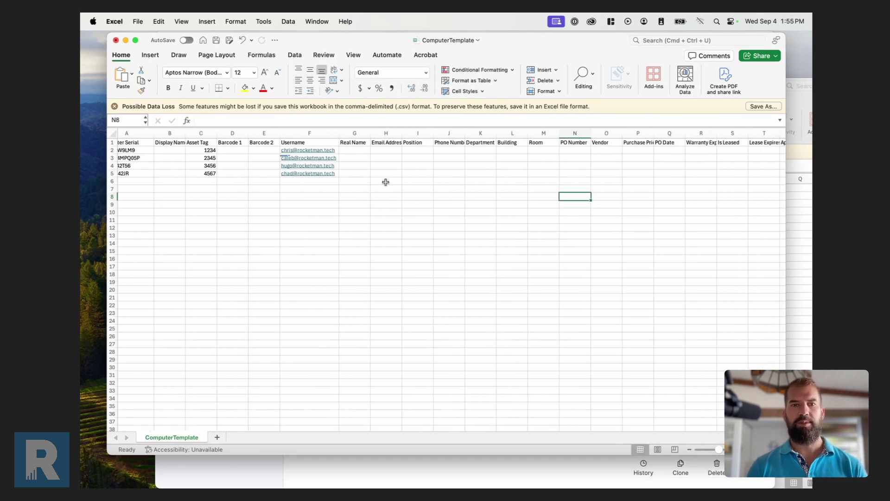
{"action": "key", "text": "super+s"}
Close both Excel spreadsheets and move the browser aside to reveal MUT.
{"action": "left_click", "coordinate": [116, 40]}
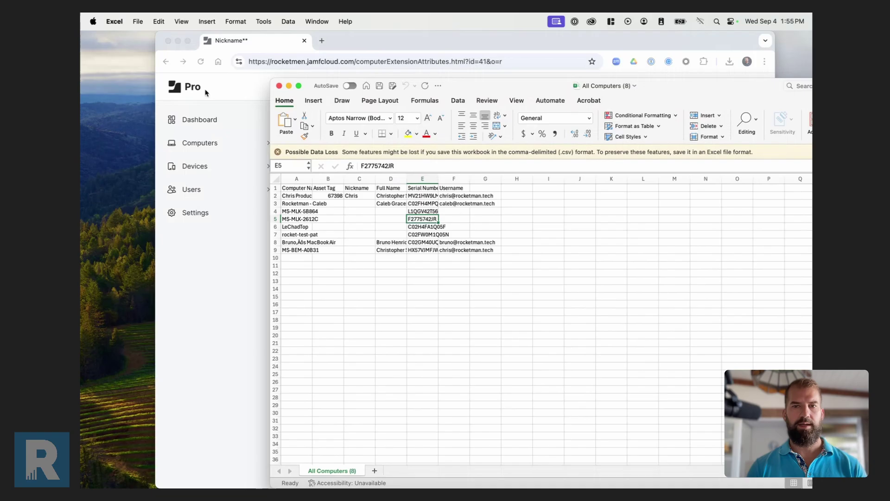
{"action": "left_click", "coordinate": [280, 87]}
{"action": "left_click", "coordinate": [278, 87]}
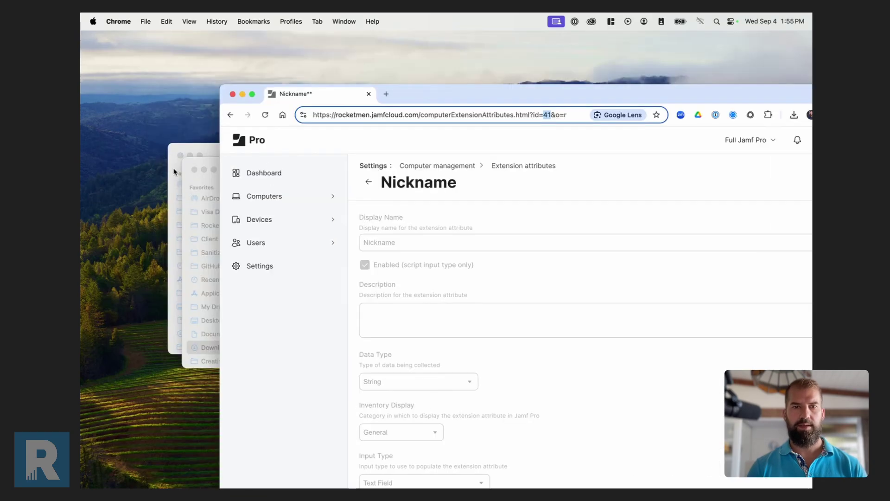
{"action": "left_click", "coordinate": [210, 156]}
{"action": "left_click_drag", "start_coordinate": [428, 91], "coordinate": [410, 370]}
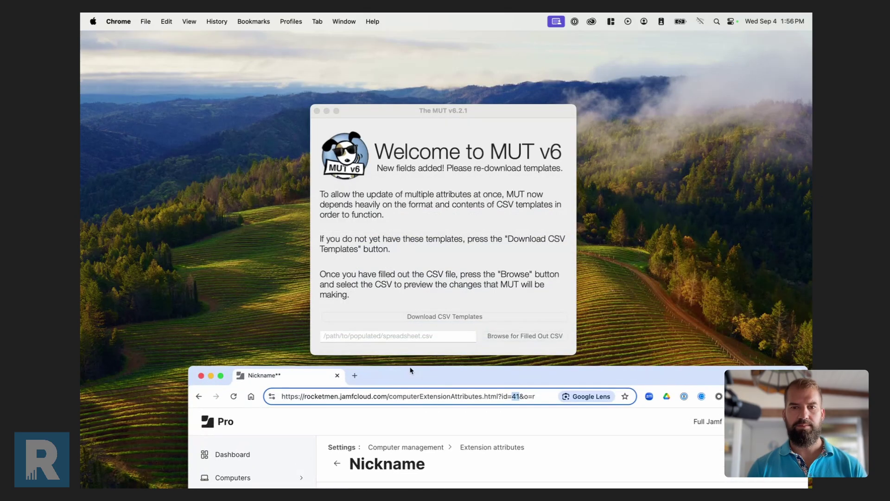
{"action": "left_click", "coordinate": [524, 335]}
Load MUT Templates/ComputerTemplate.csv in MUT, review the EA_41 changes, and submit the updates.
{"action": "left_click", "coordinate": [514, 335]}
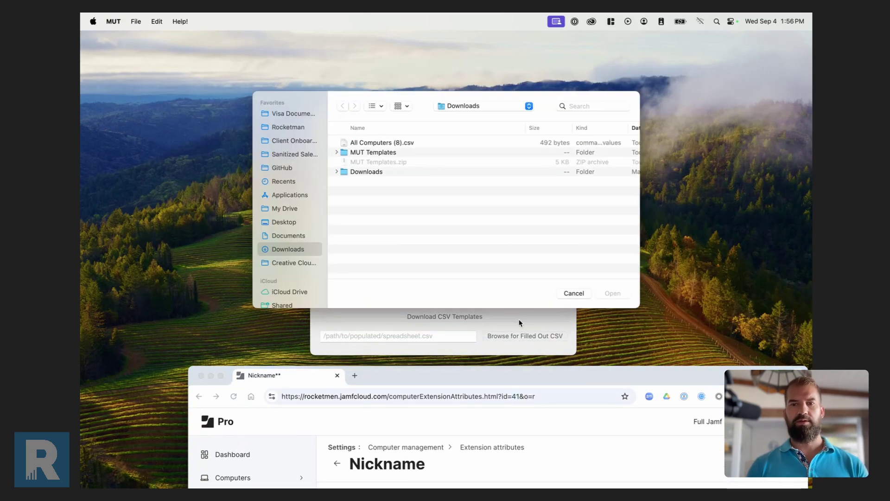
{"action": "double_click", "coordinate": [386, 153]}
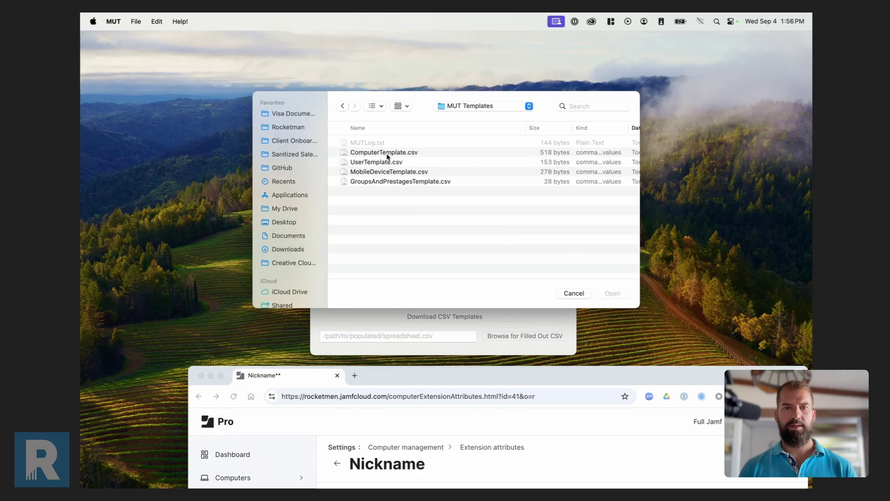
{"action": "left_click", "coordinate": [392, 155]}
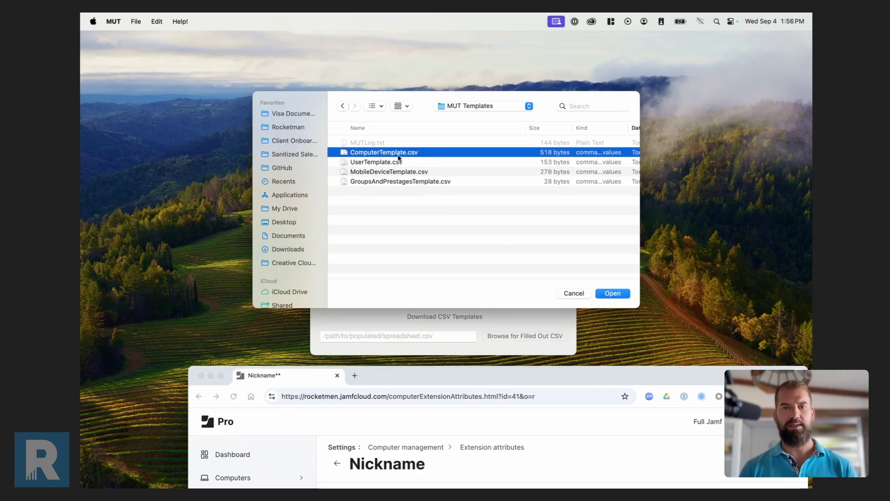
{"action": "left_click", "coordinate": [619, 295]}
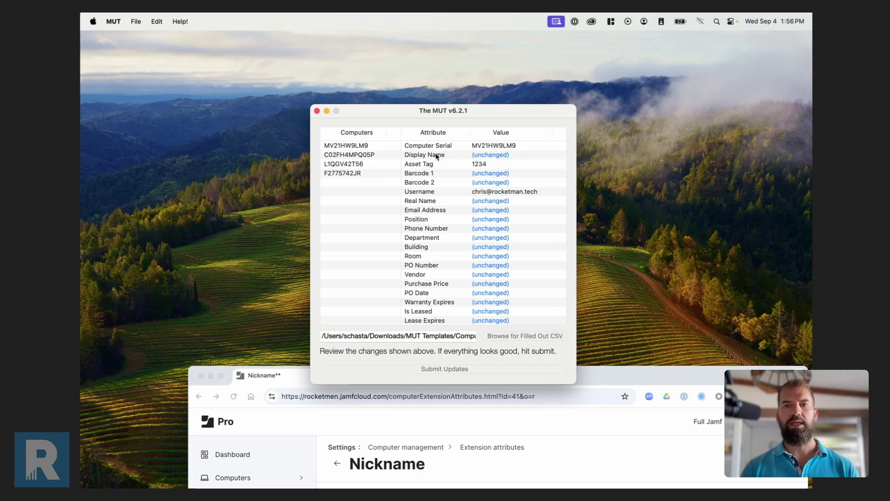
{"action": "scroll", "coordinate": [510, 308], "scroll_direction": "down", "scroll_amount": 3}
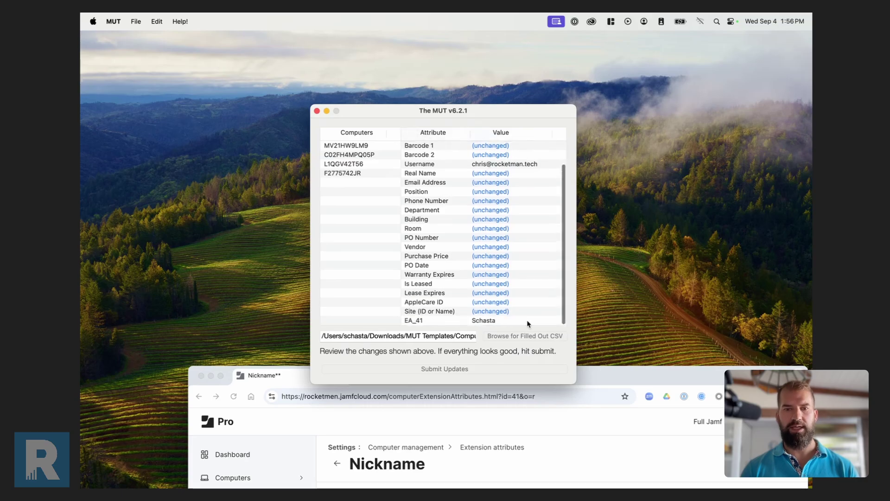
{"action": "scroll", "coordinate": [497, 292], "scroll_direction": "up", "scroll_amount": 3}
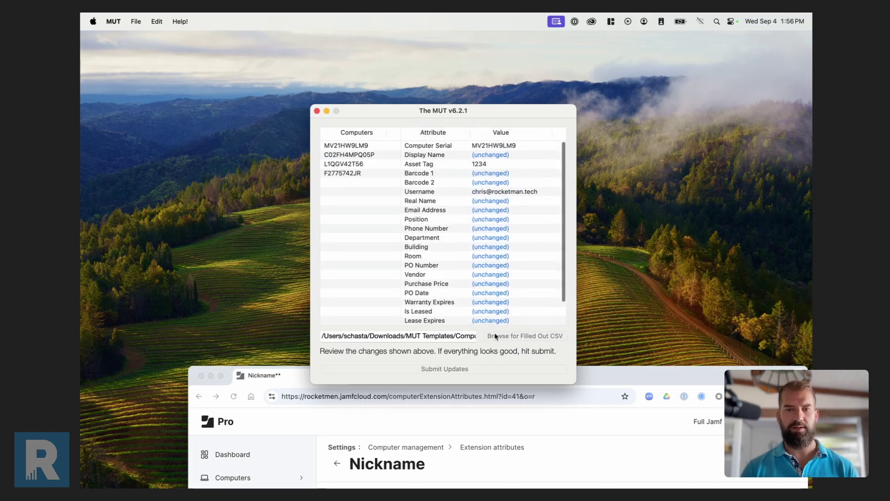
{"action": "left_click", "coordinate": [444, 369]}
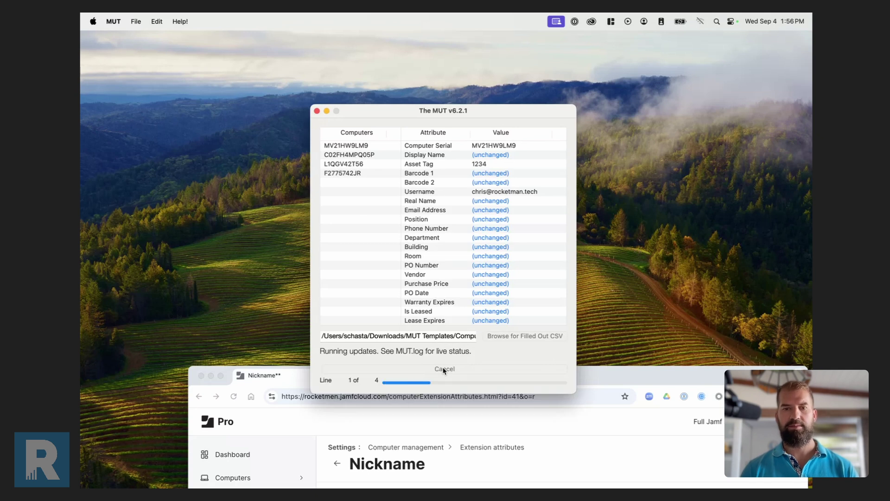
{"action": "left_click_drag", "start_coordinate": [599, 370], "coordinate": [570, 42]}
List all eight computers in Jamf Pro to confirm the new asset tags and nicknames.
{"action": "left_click", "coordinate": [195, 143]}
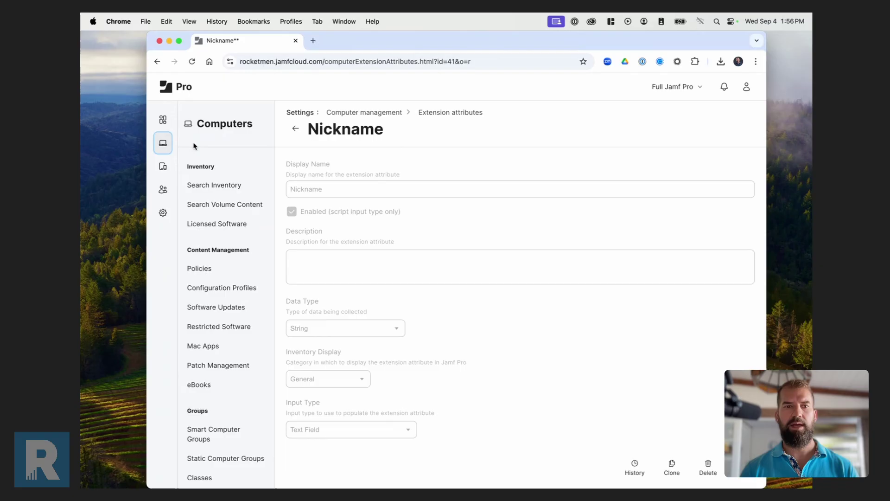
{"action": "left_click", "coordinate": [224, 188]}
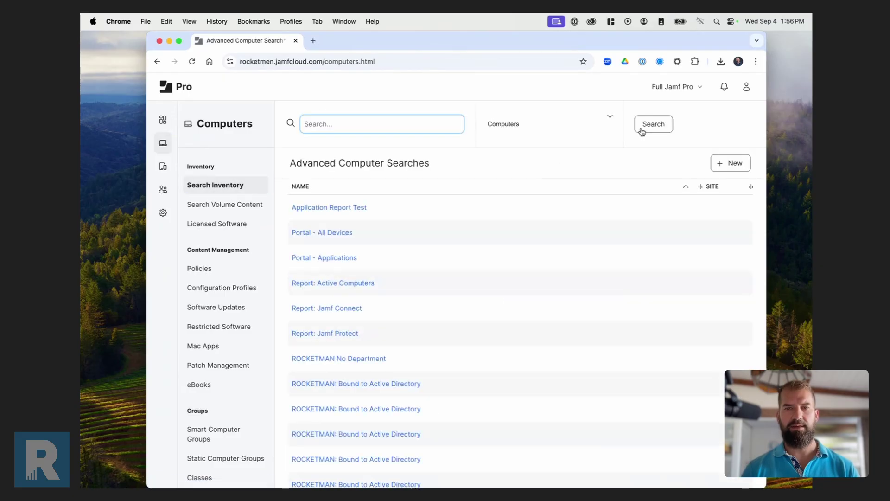
{"action": "left_click", "coordinate": [643, 132]}
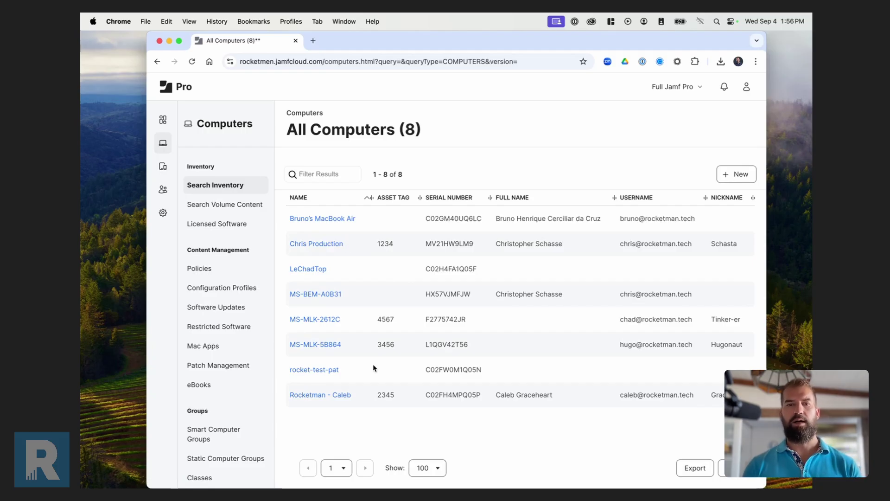
Switch to MUT and close its window.
{"action": "key", "text": "super+Tab"}
{"action": "key", "text": "super+Tab"}
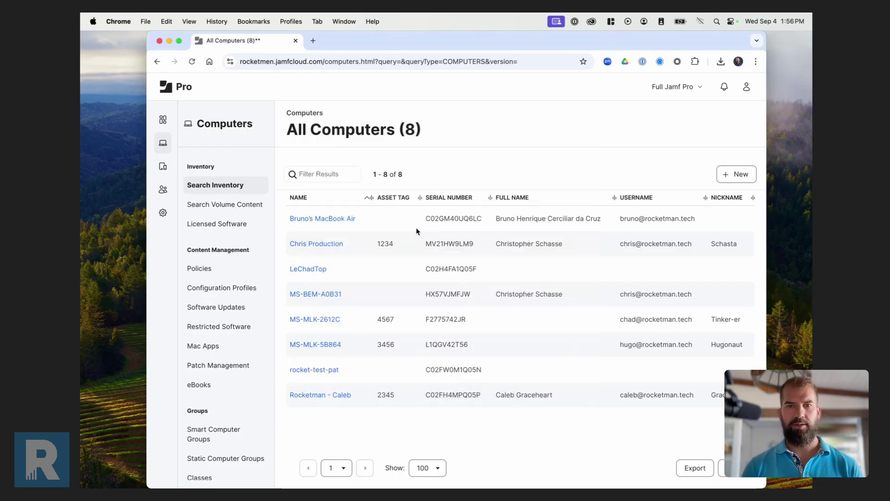
{"action": "left_click_drag", "start_coordinate": [392, 50], "coordinate": [414, 48]}
{"action": "left_click", "coordinate": [325, 109]}
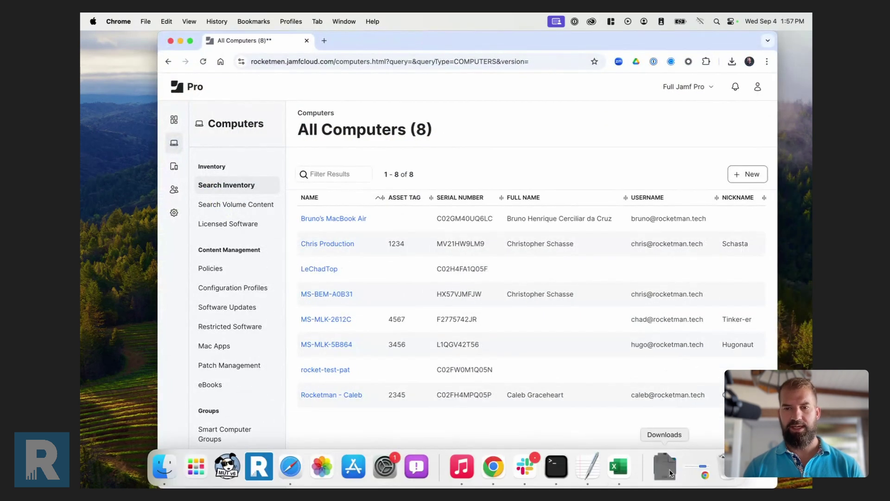
Enter display name Test in cell B2 for computer MV21HW9LM9.
{"action": "left_click", "coordinate": [665, 466]}
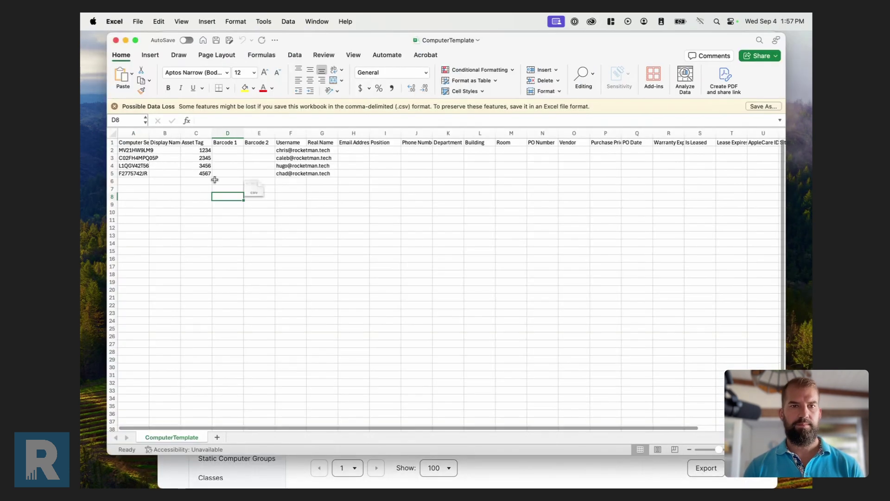
{"action": "left_click", "coordinate": [179, 150]}
{"action": "type", "text": "Test"}
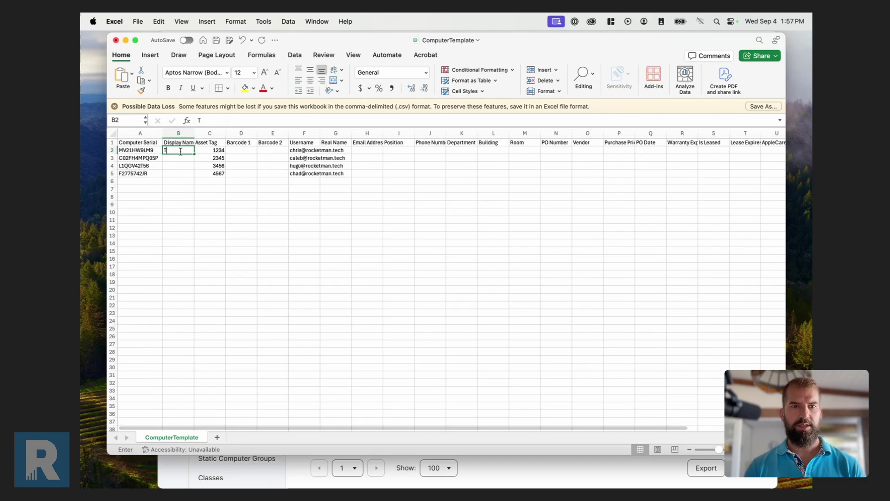
{"action": "left_click", "coordinate": [203, 172]}
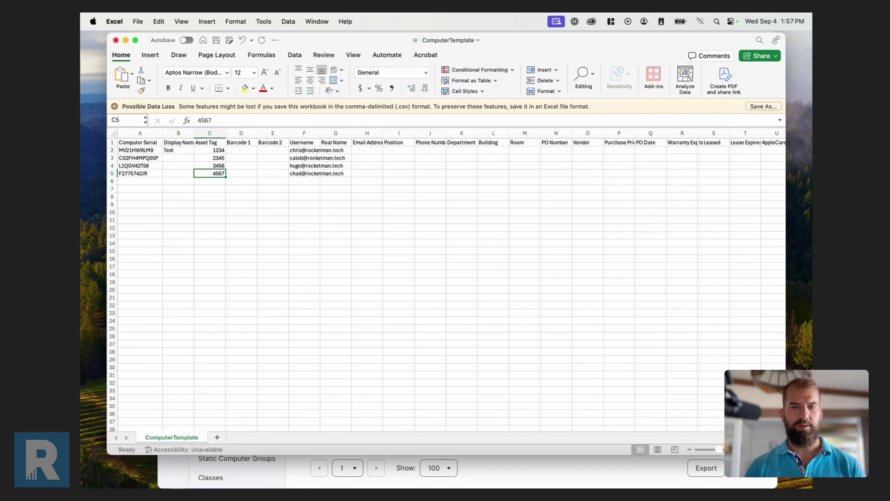
Check this Mac's hostname in a new Terminal window, then save the spreadsheet.
{"action": "mouse_move", "coordinate": [438, 483]}
{"action": "left_click", "coordinate": [557, 466]}
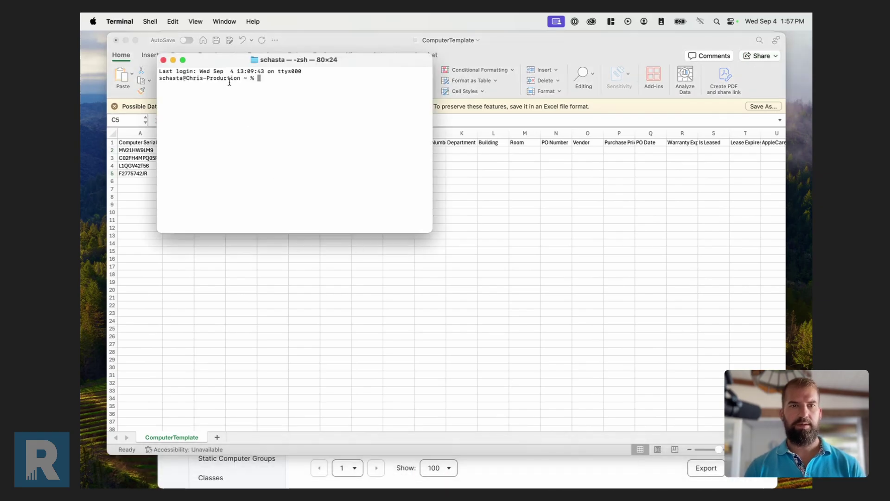
{"action": "left_click_drag", "start_coordinate": [186, 79], "coordinate": [240, 78]}
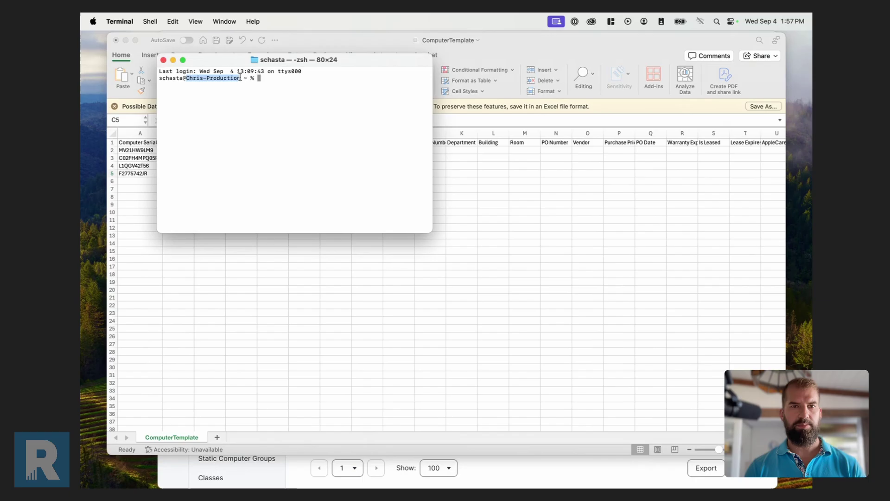
{"action": "left_click", "coordinate": [238, 248]}
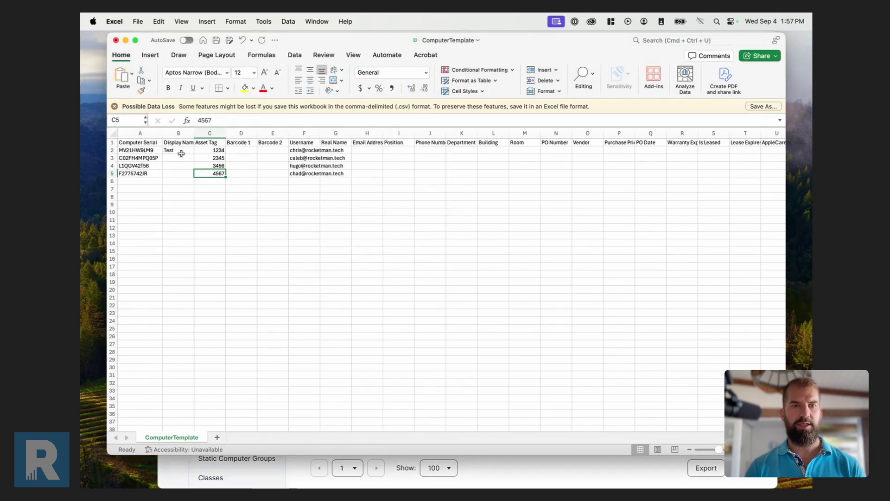
{"action": "key", "text": "super+s"}
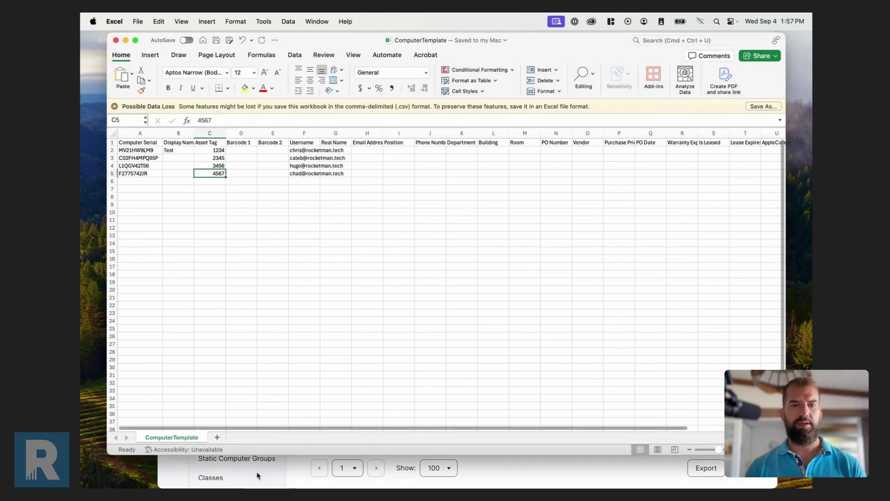
{"action": "left_click_drag", "start_coordinate": [312, 44], "coordinate": [322, 60]}
Relaunch MUT, log in, load ComputerTemplate.csv, and submit the Display Name Test update.
{"action": "left_click", "coordinate": [224, 465]}
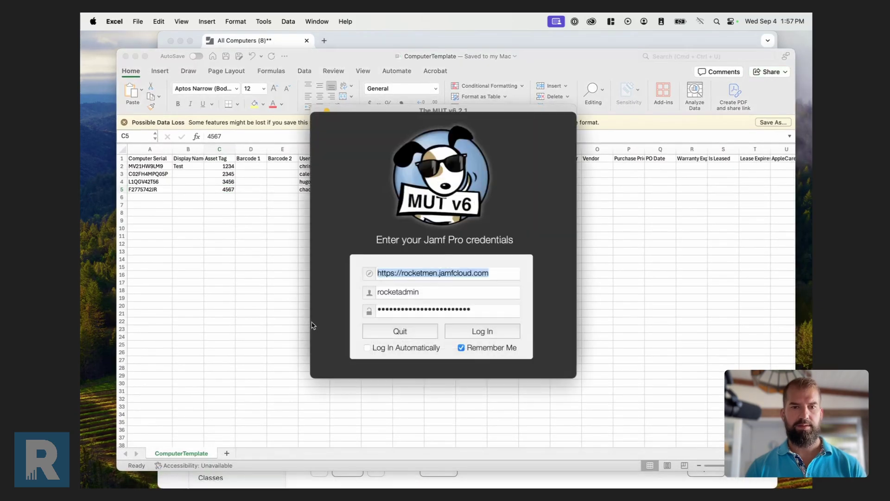
{"action": "left_click", "coordinate": [477, 369]}
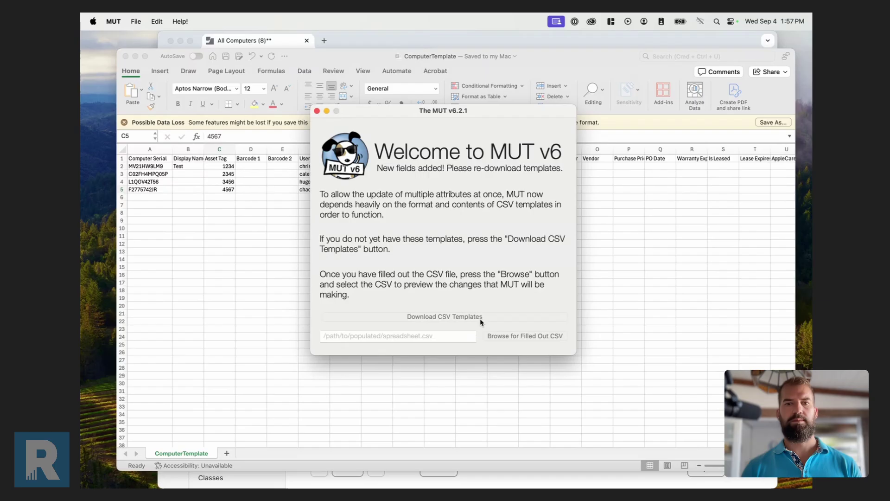
{"action": "left_click", "coordinate": [507, 339]}
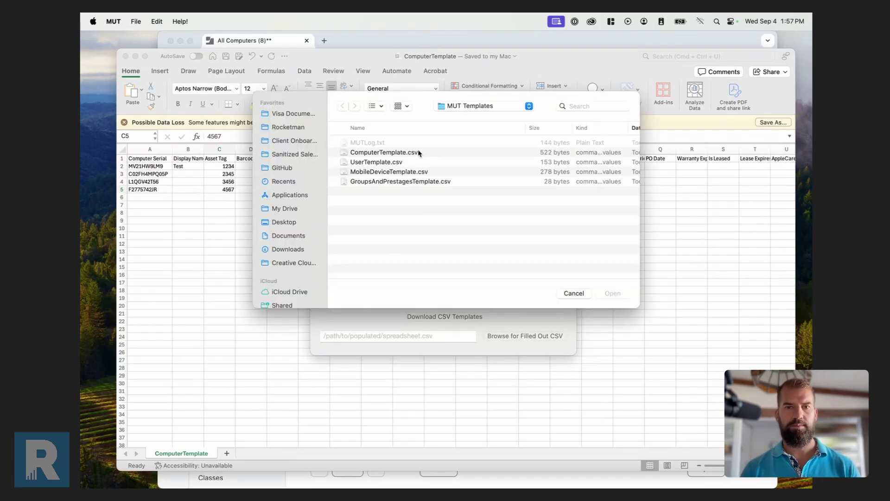
{"action": "left_click", "coordinate": [416, 152]}
{"action": "left_click", "coordinate": [613, 293]}
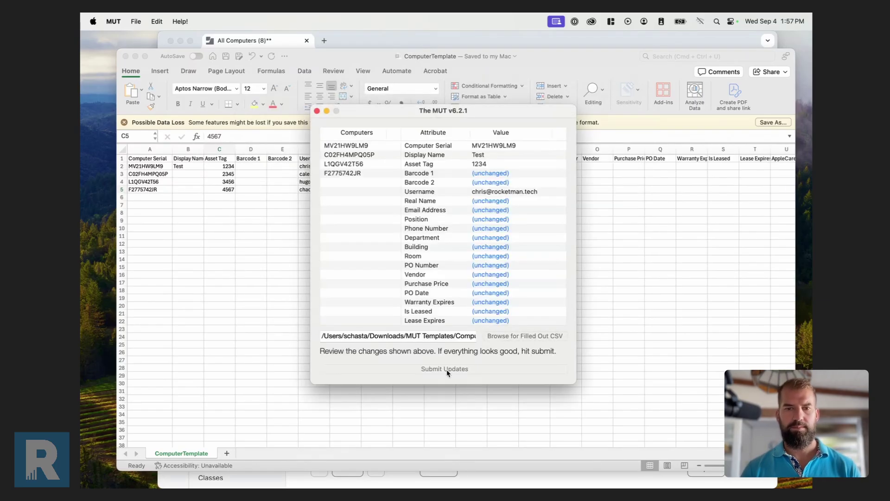
{"action": "left_click", "coordinate": [448, 369]}
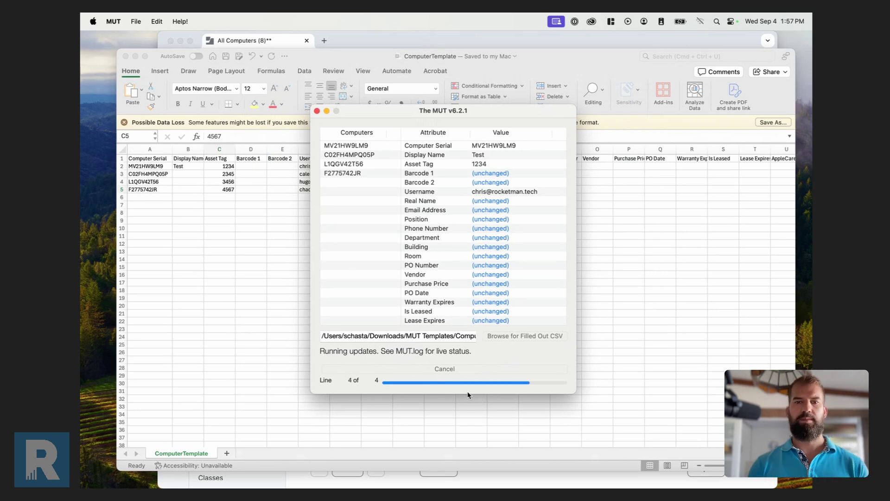
Reload the Jamf Pro All Computers list to confirm serial MV21HW9LM9 is now named Test.
{"action": "left_click", "coordinate": [511, 479]}
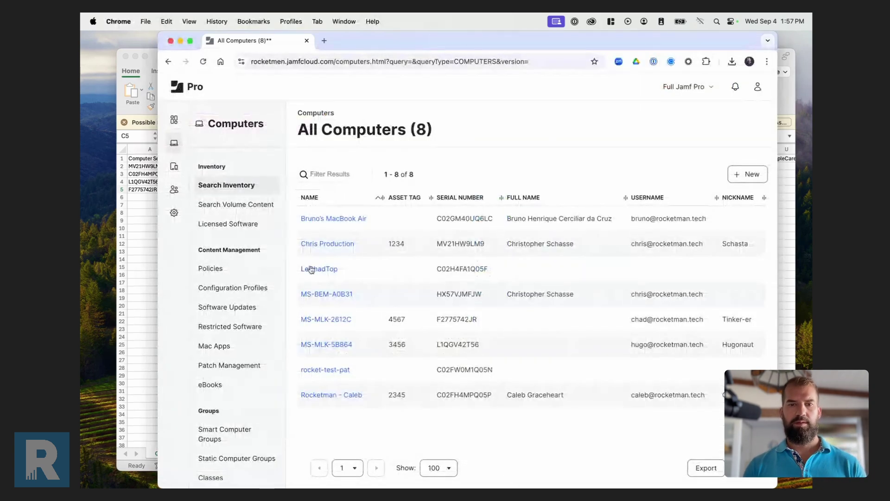
{"action": "key", "text": "super+r"}
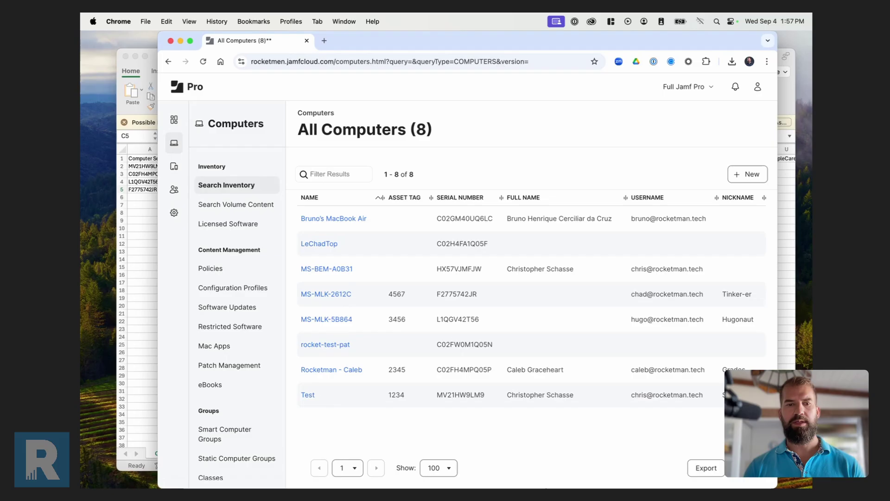
Open a fresh Terminal window and run sudo jamf recon, entering the administrator password.
{"action": "mouse_move", "coordinate": [549, 485]}
{"action": "left_click", "coordinate": [556, 466]}
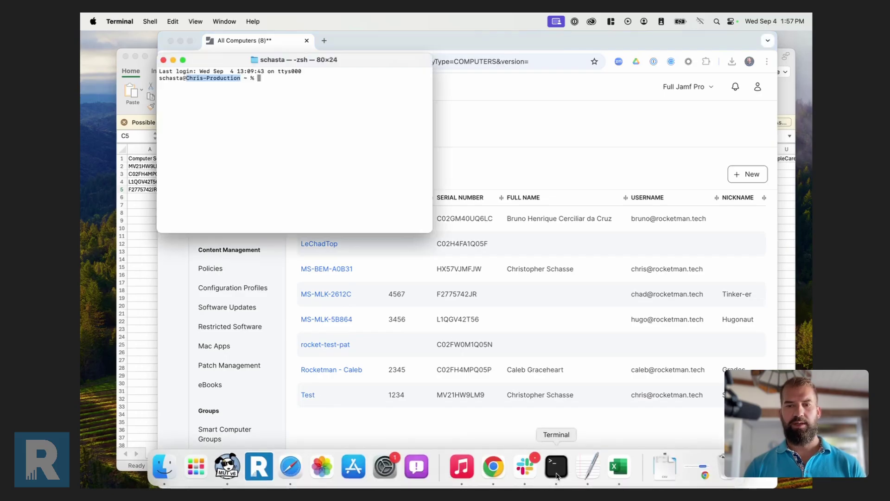
{"action": "key", "text": "super+w"}
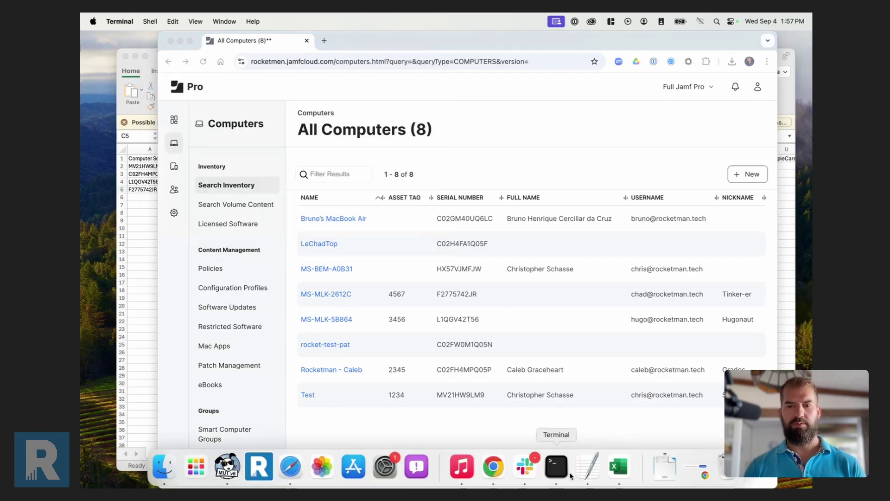
{"action": "left_click", "coordinate": [557, 466]}
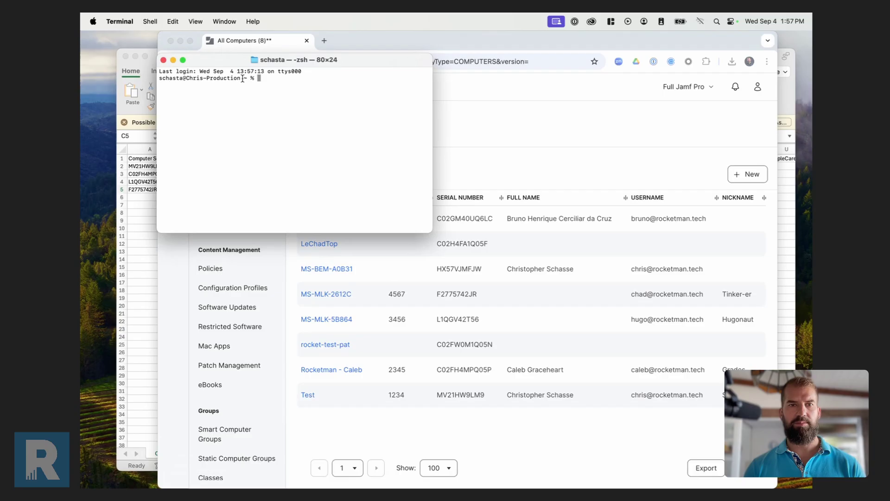
{"action": "left_click_drag", "start_coordinate": [241, 78], "coordinate": [186, 78]}
{"action": "left_click", "coordinate": [276, 91]}
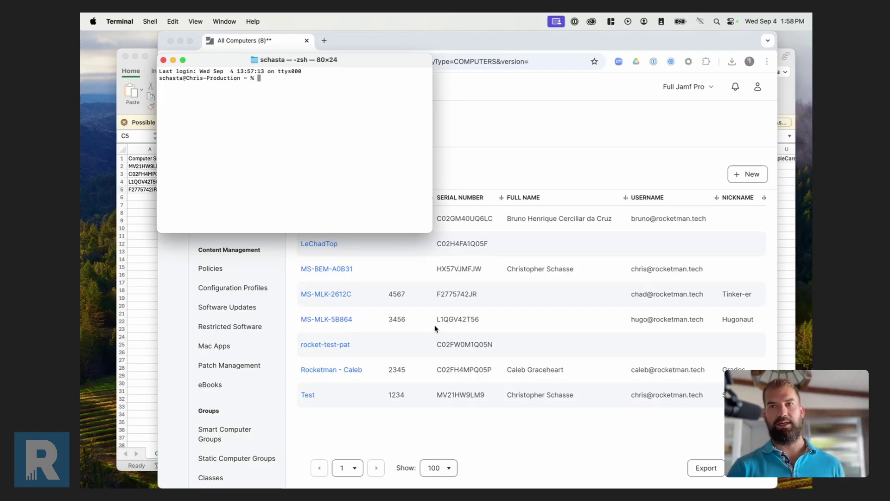
{"action": "type", "text": "sudo jamf recon"}
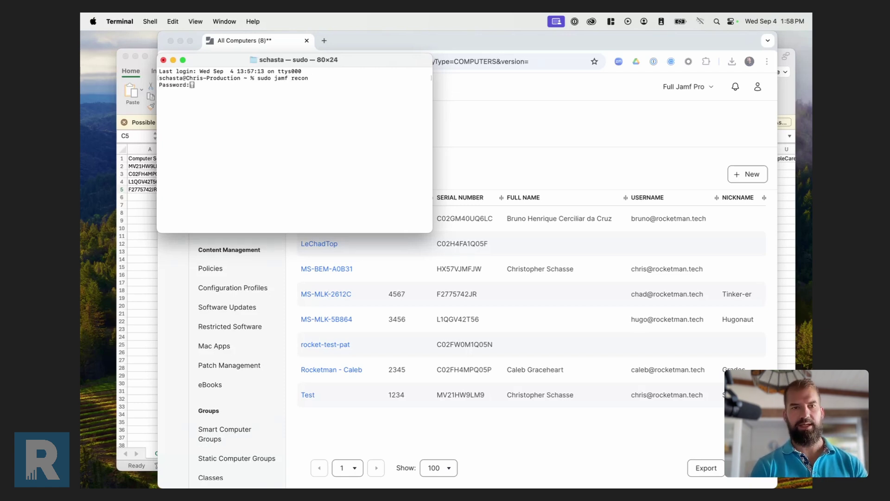
{"action": "key", "text": "Return"}
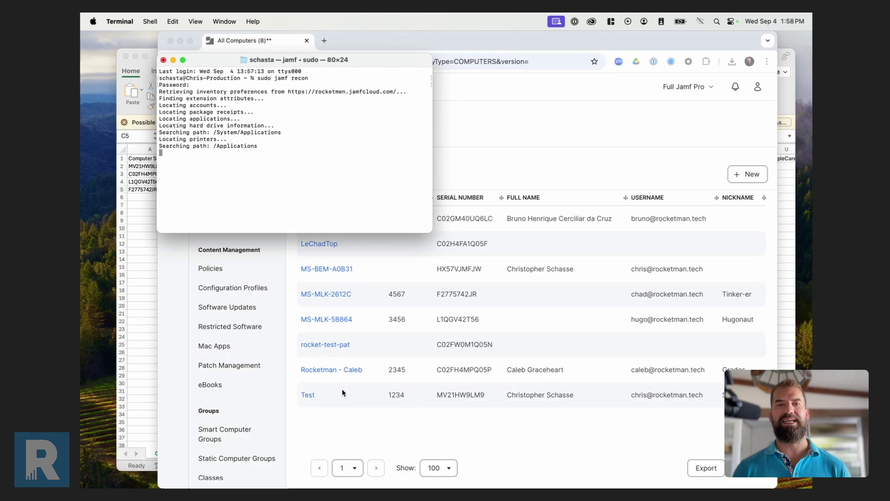
Reload the Jamf Pro computer list to see MV21HW9LM9 back as Chris Production.
{"action": "left_click", "coordinate": [462, 424]}
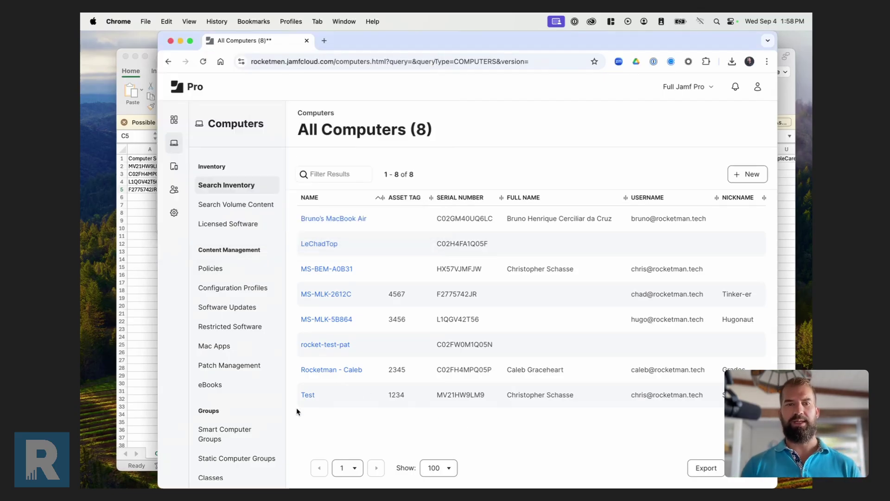
{"action": "key", "text": "super+r"}
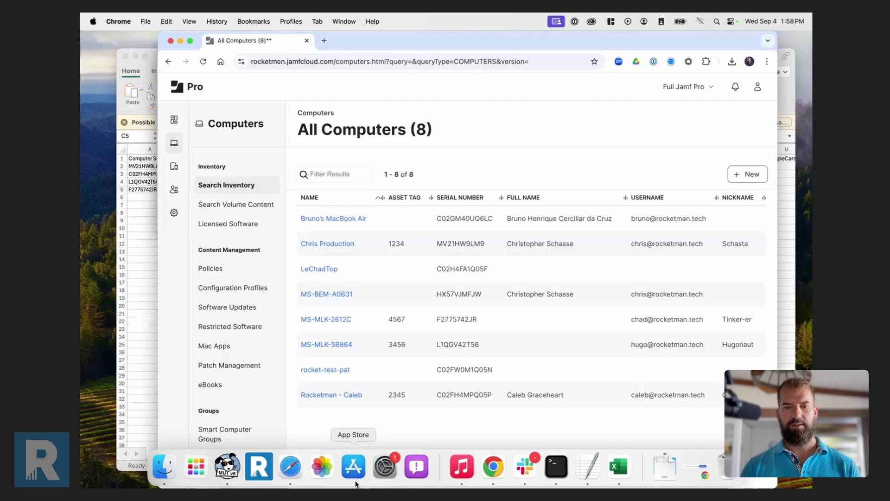
{"action": "left_click", "coordinate": [228, 466]}
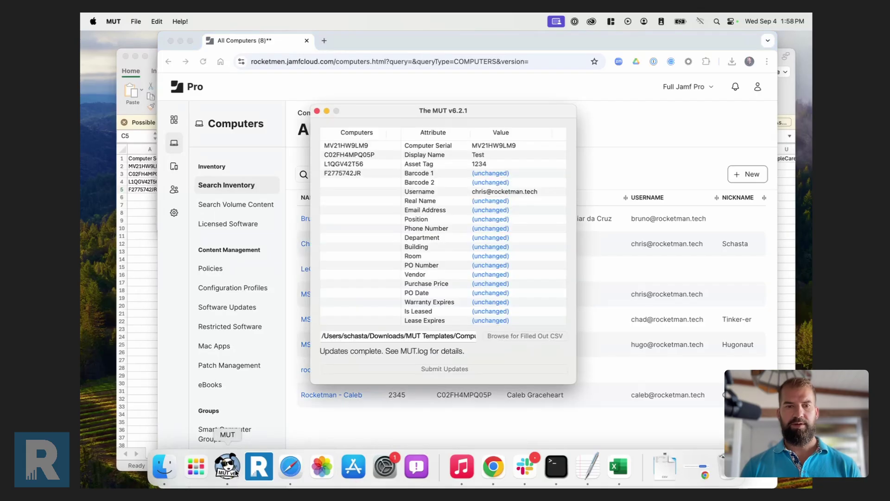
Resubmit the ComputerTemplate updates in MUT and reload Jamf Pro to see MV21HW9LM9 named Test.
{"action": "left_click", "coordinate": [446, 369]}
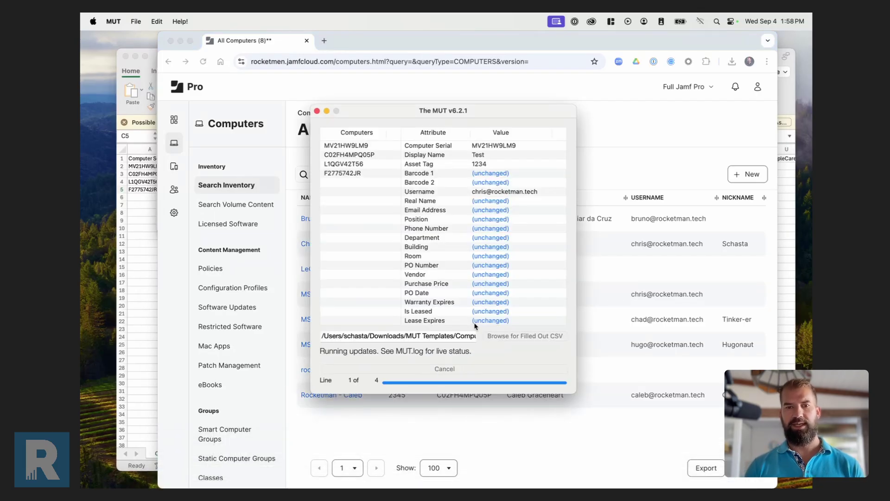
{"action": "left_click", "coordinate": [437, 420]}
{"action": "key", "text": "super+r"}
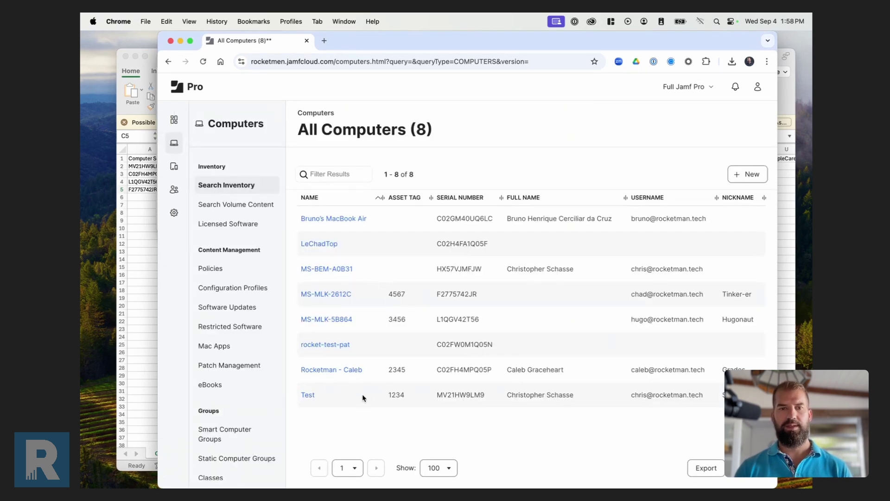
Filter Jamf Pro policies for 'reset' and open the Reset Computer Name policy.
{"action": "left_click", "coordinate": [222, 271], "text": "super"}
{"action": "left_click", "coordinate": [375, 43]}
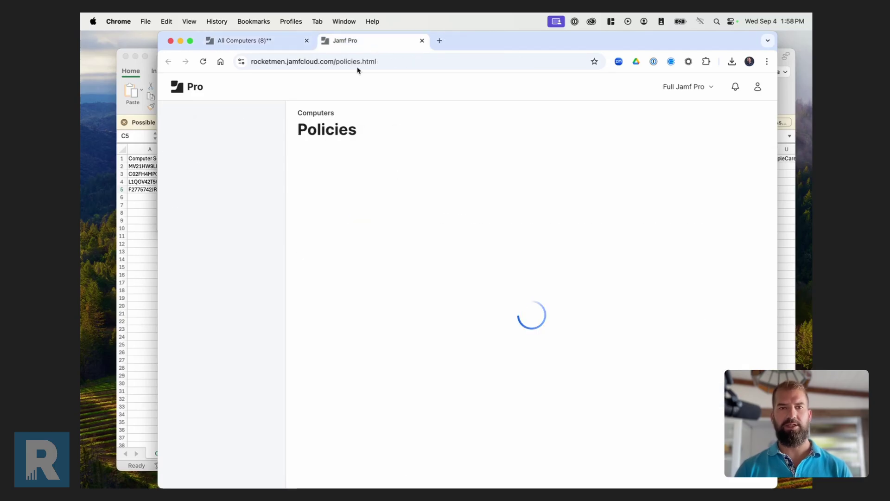
{"action": "left_click", "coordinate": [373, 162]}
{"action": "type", "text": "res"}
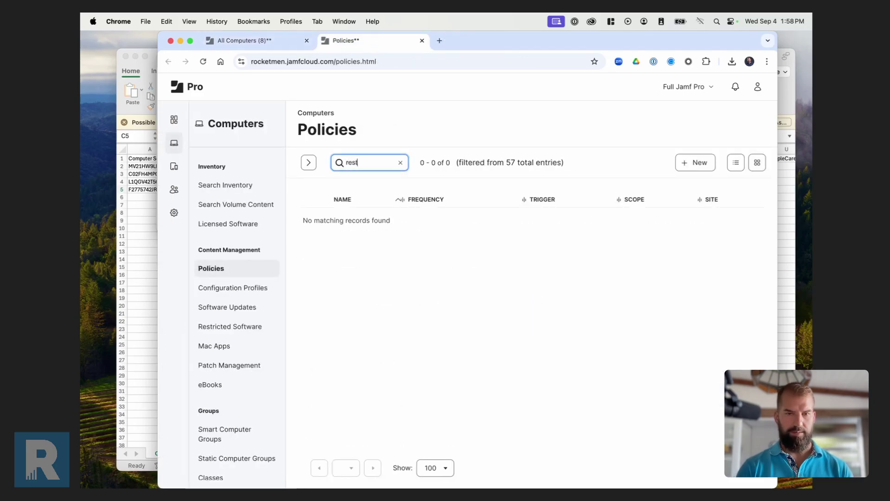
{"action": "type", "text": "et"}
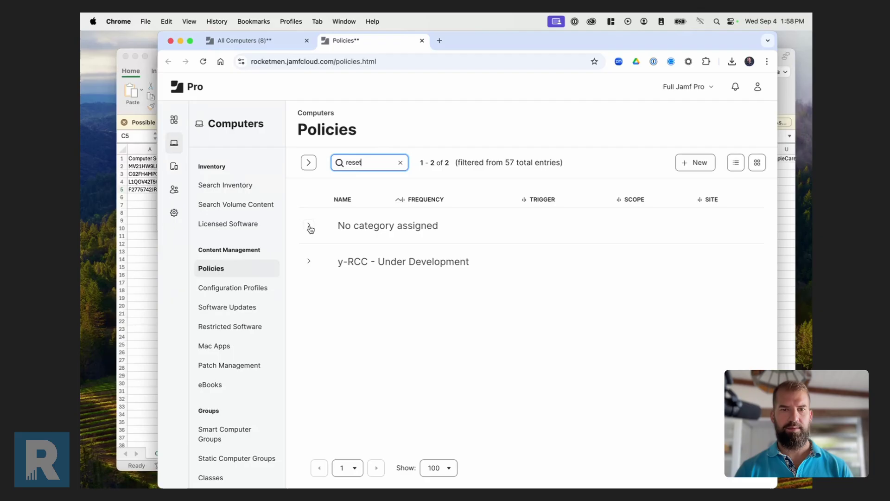
{"action": "left_click", "coordinate": [310, 226]}
{"action": "left_click", "coordinate": [375, 258]}
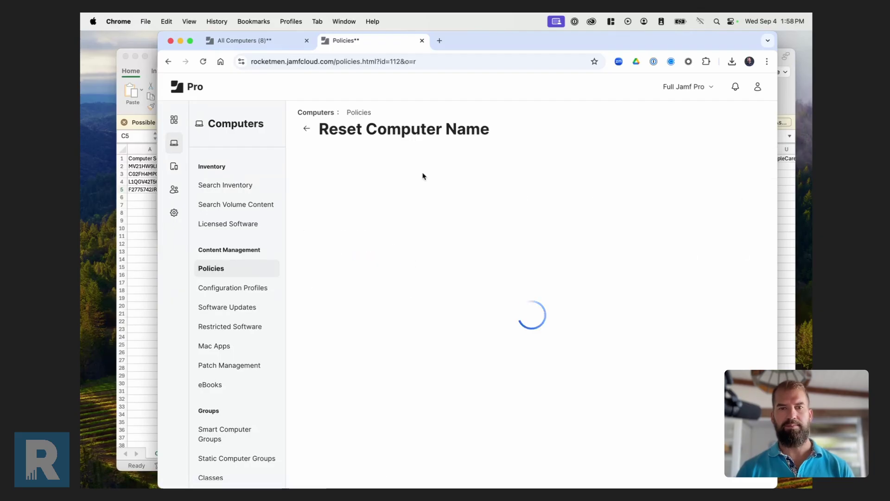
Check the policy's scope, then flush the Test computer's completed log entry so it shows Pending.
{"action": "left_click", "coordinate": [358, 165]}
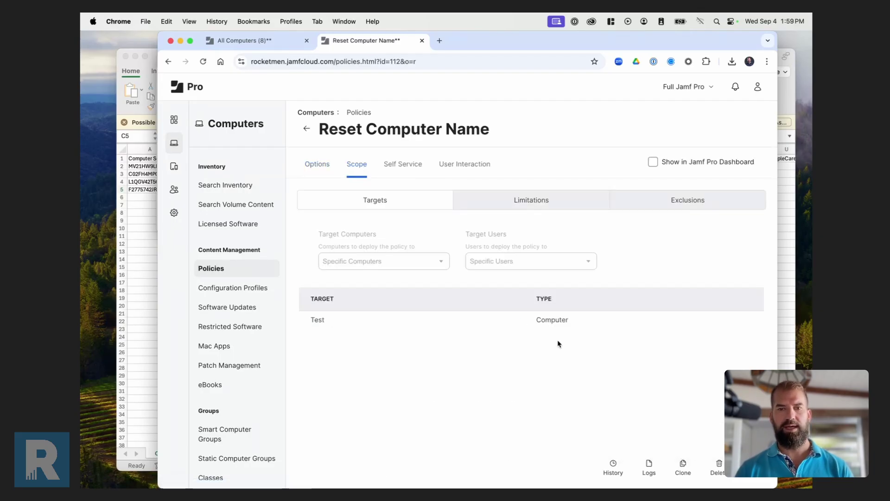
{"action": "left_click", "coordinate": [649, 465]}
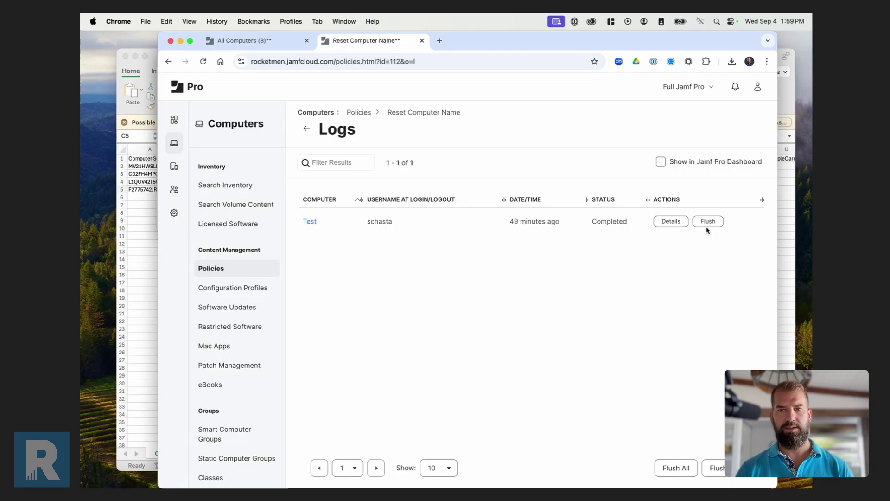
{"action": "left_click", "coordinate": [709, 222]}
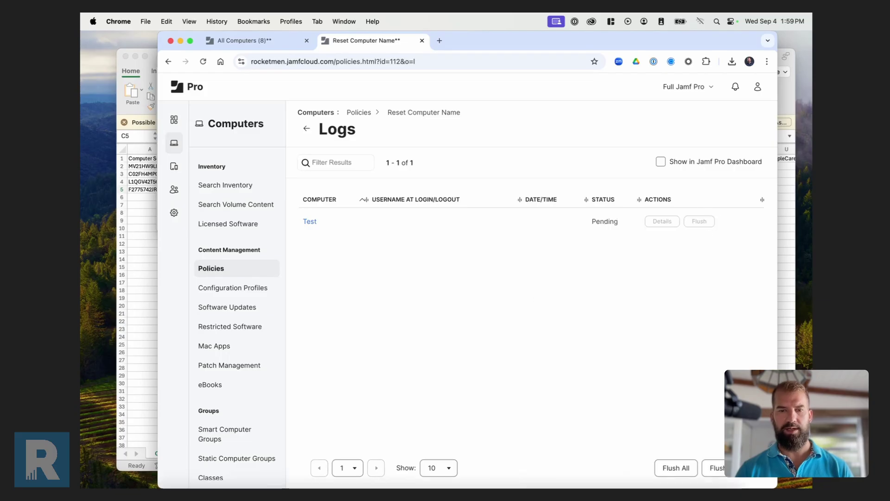
{"action": "left_click", "coordinate": [557, 469]}
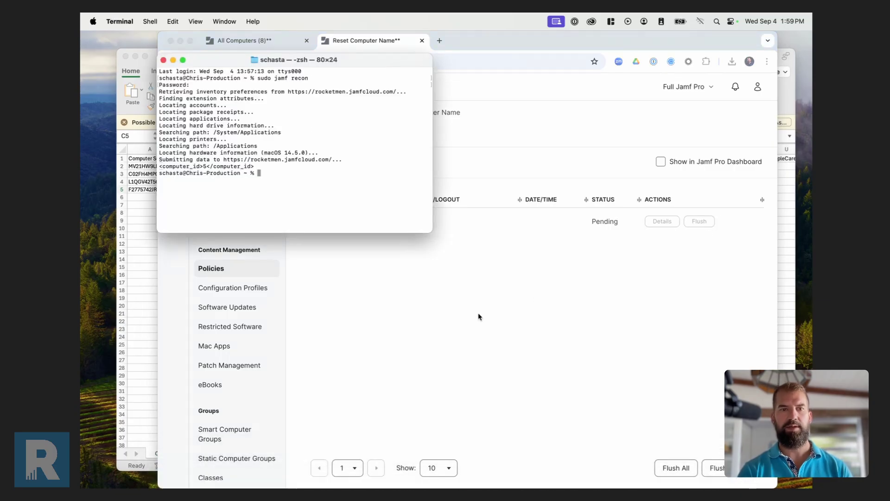
Run sudo jamf policy so Reset Computer Name sets the Mac's name to Test, then close Terminal.
{"action": "type", "text": "sudo jamf"}
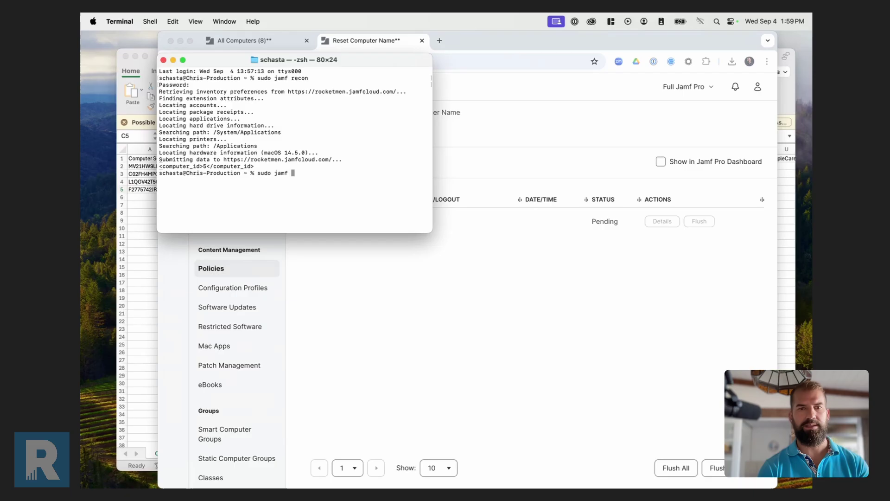
{"action": "type", "text": "policyh"}
{"action": "key", "text": "Return"}
{"action": "type", "text": "sudo jamf policy"}
{"action": "key", "text": "Return"}
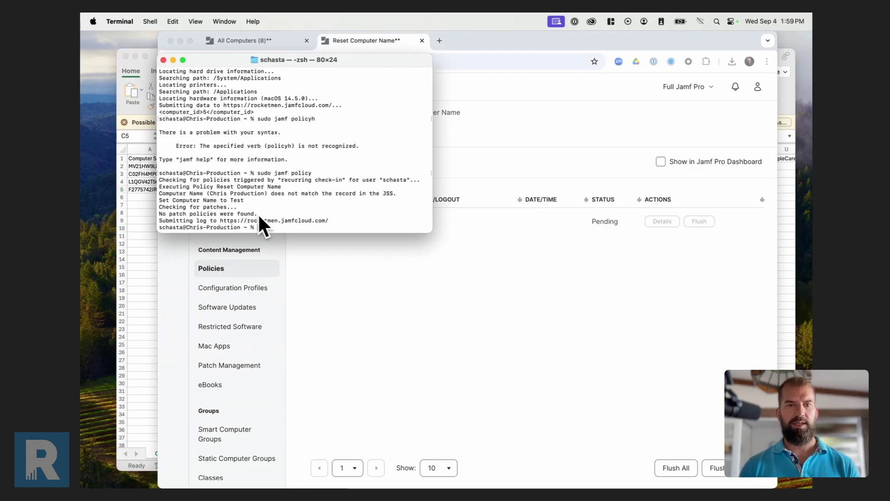
{"action": "left_click", "coordinate": [163, 60]}
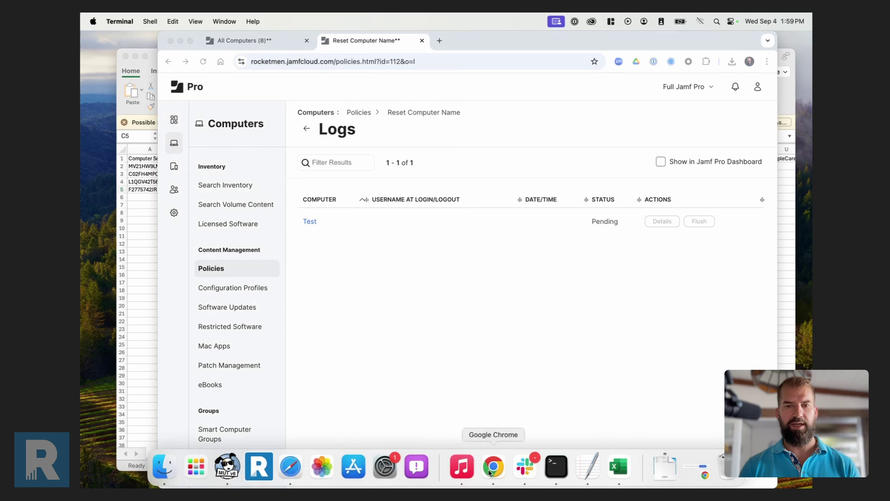
Go to the Jamf Pro Settings page listing the System settings.
{"action": "left_click", "coordinate": [557, 465]}
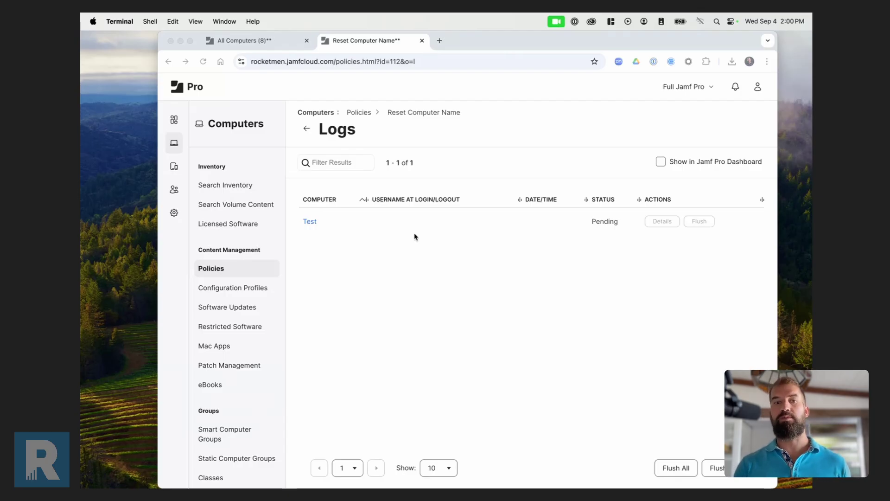
{"action": "left_click", "coordinate": [175, 215]}
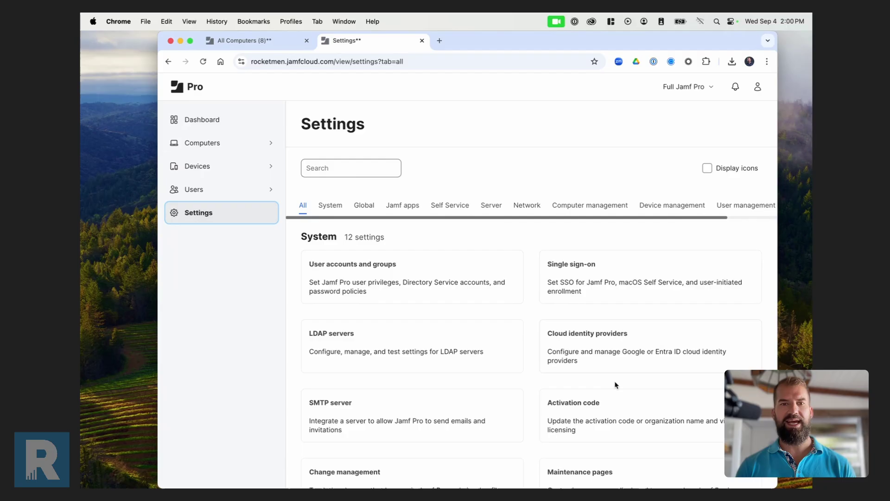
Search Settings for 'invent', open Inventory preload, and scroll across its 8-record device table.
{"action": "left_click", "coordinate": [351, 168]}
{"action": "type", "text": "invent"}
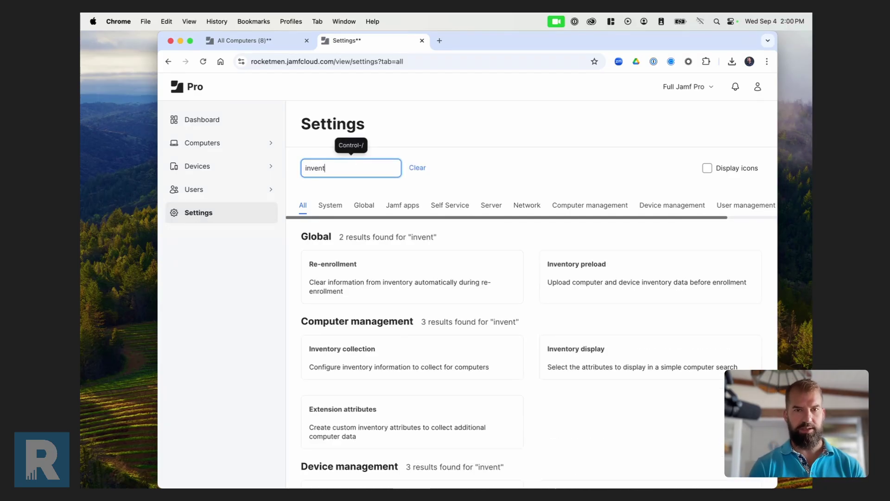
{"action": "left_click", "coordinate": [576, 269]}
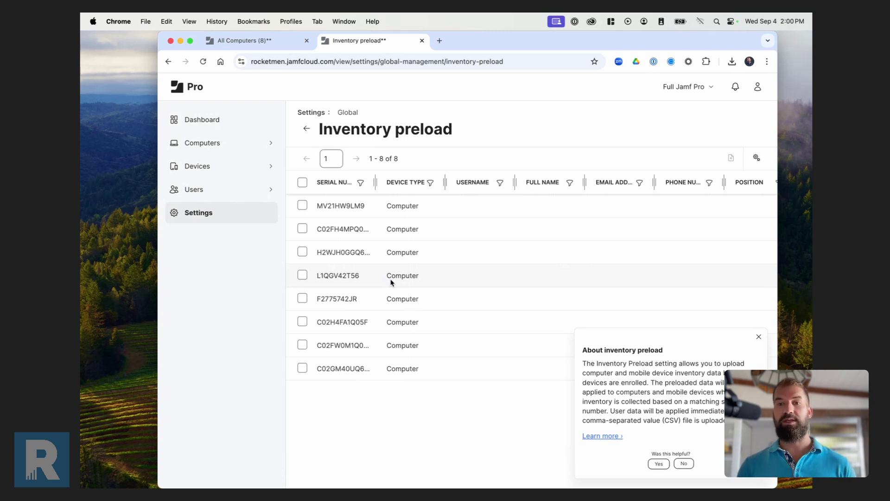
{"action": "scroll", "coordinate": [728, 262], "scroll_direction": "right", "scroll_amount": 10}
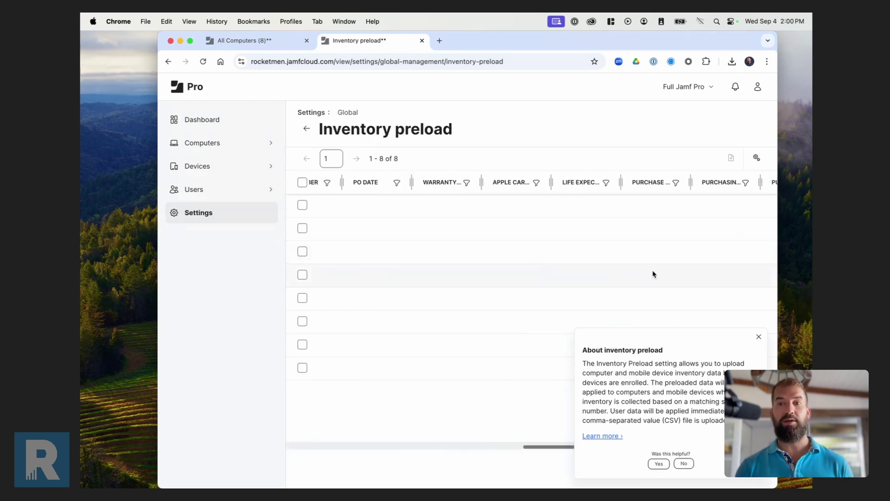
{"action": "scroll", "coordinate": [652, 274], "scroll_direction": "right", "scroll_amount": 5}
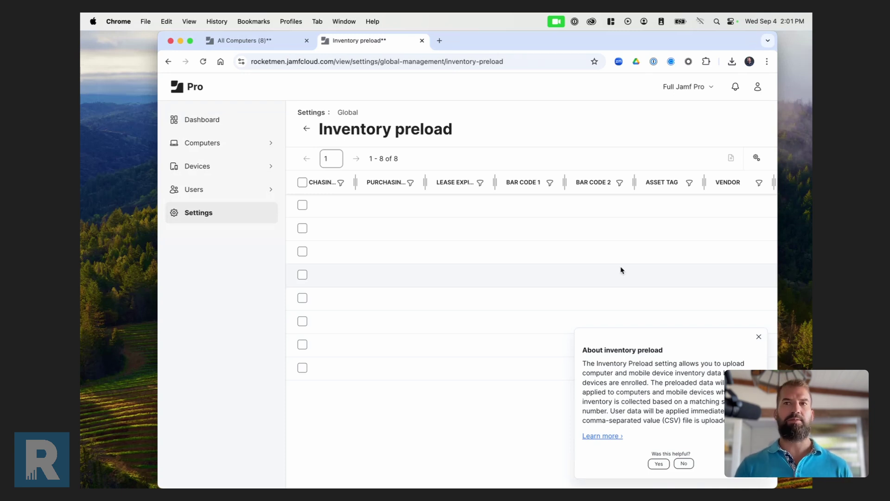
{"action": "mouse_move", "coordinate": [663, 478]}
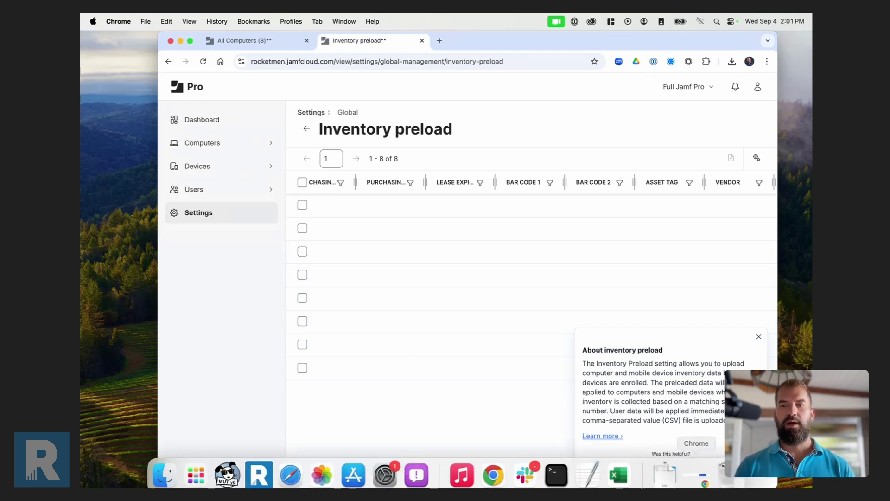
Open MobileDeviceTemplate.csv from Downloads > MUT Templates in Excel and widen column B for Display Name.
{"action": "left_click", "coordinate": [667, 475]}
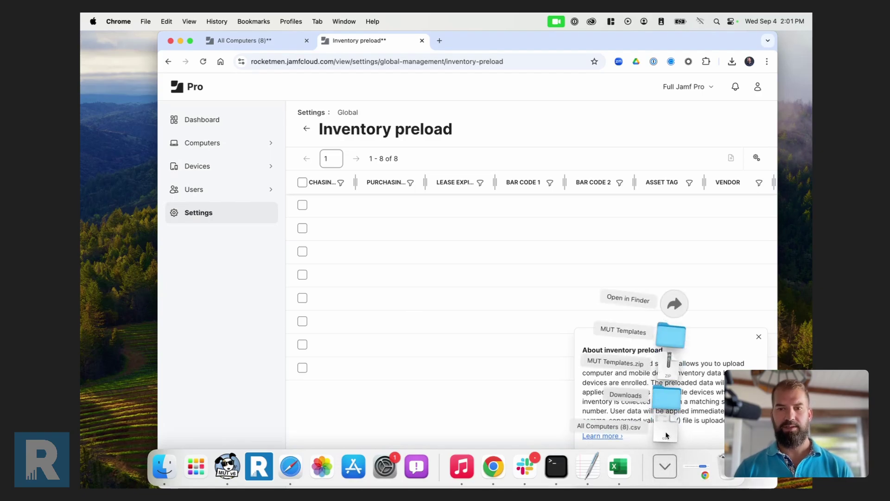
{"action": "left_click", "coordinate": [674, 338]}
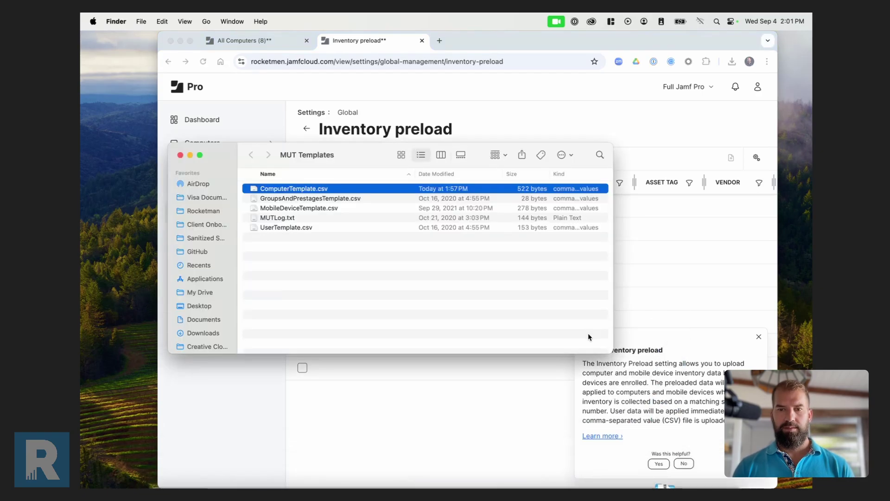
{"action": "double_click", "coordinate": [301, 208]}
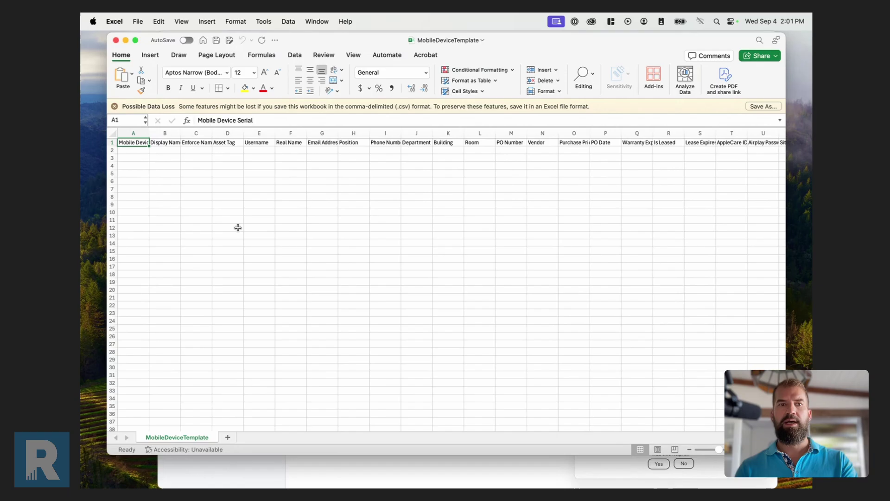
{"action": "left_click", "coordinate": [168, 142]}
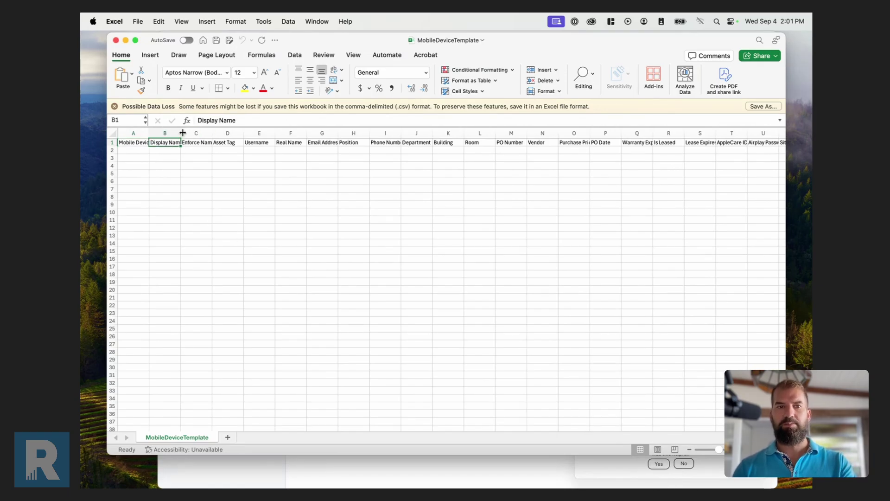
{"action": "left_click_drag", "start_coordinate": [183, 135], "coordinate": [196, 134]}
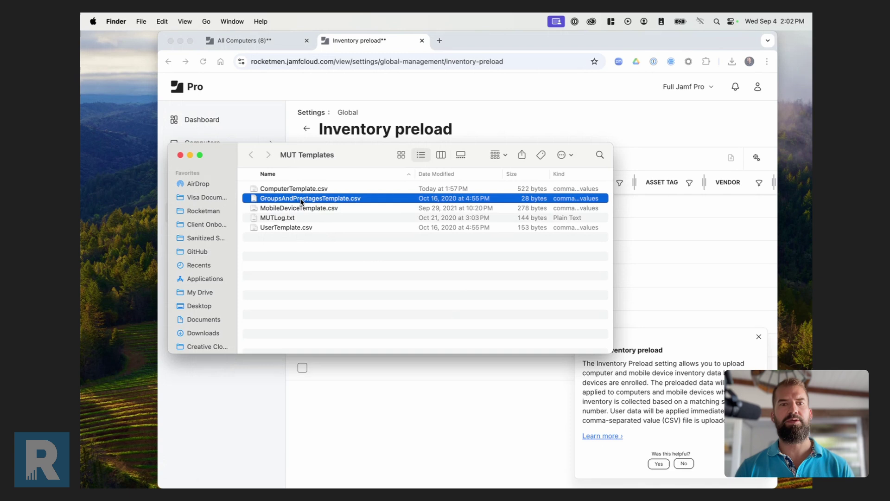
Open GroupsAndPrestagesTemplate.csv in Excel, then bring the Jamf Pro Settings page back to front.
{"action": "double_click", "coordinate": [301, 200]}
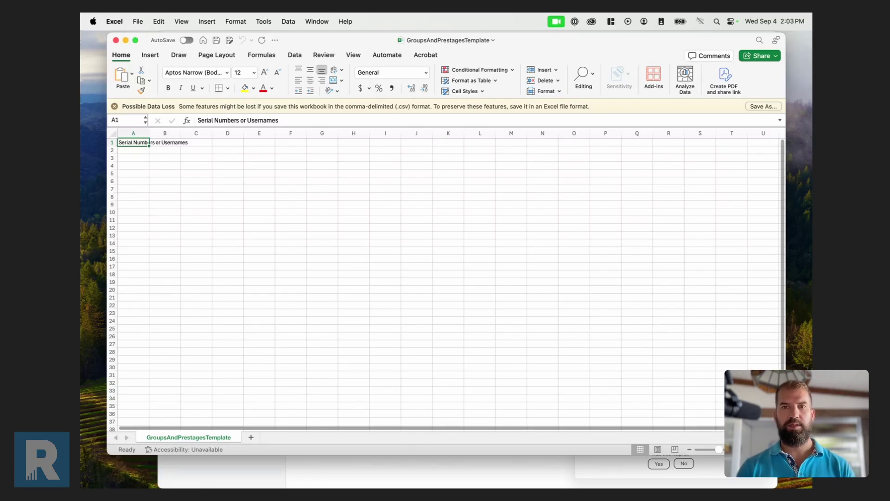
{"action": "left_click", "coordinate": [281, 477]}
Go to Computers > PreStage Enrollments and view the Default PreStage's 8 scoped computers.
{"action": "left_click", "coordinate": [191, 213]}
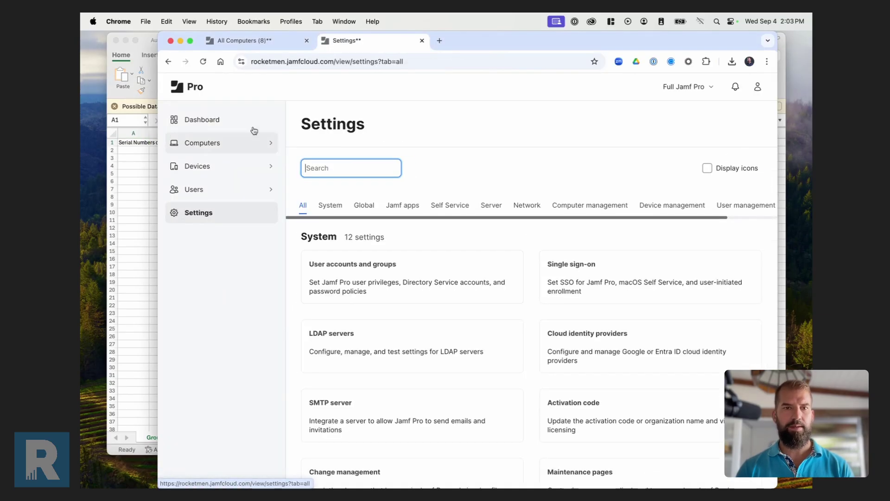
{"action": "left_click", "coordinate": [255, 138]}
{"action": "scroll", "coordinate": [232, 390], "scroll_direction": "down", "scroll_amount": 3}
{"action": "left_click", "coordinate": [235, 445]}
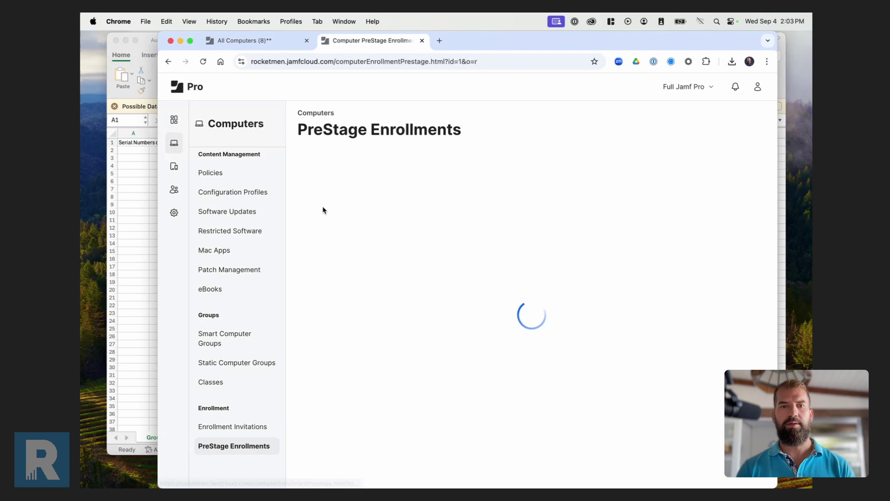
{"action": "left_click", "coordinate": [355, 165]}
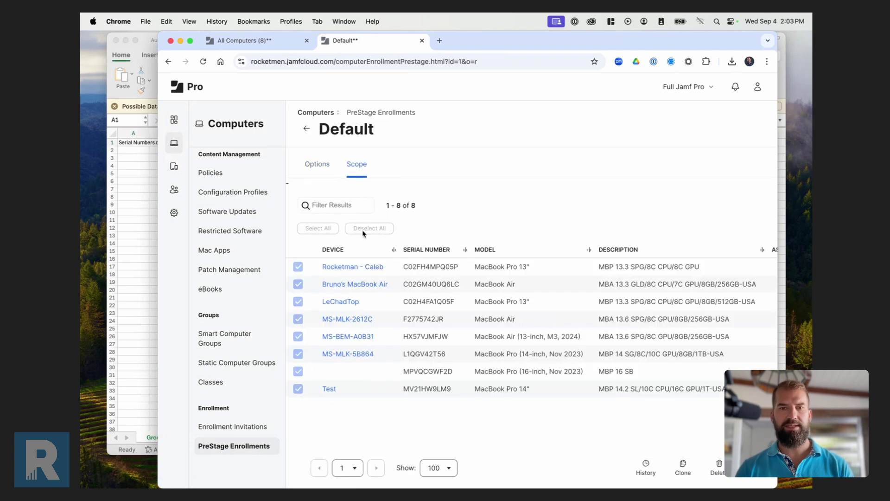
{"action": "left_click", "coordinate": [307, 128]}
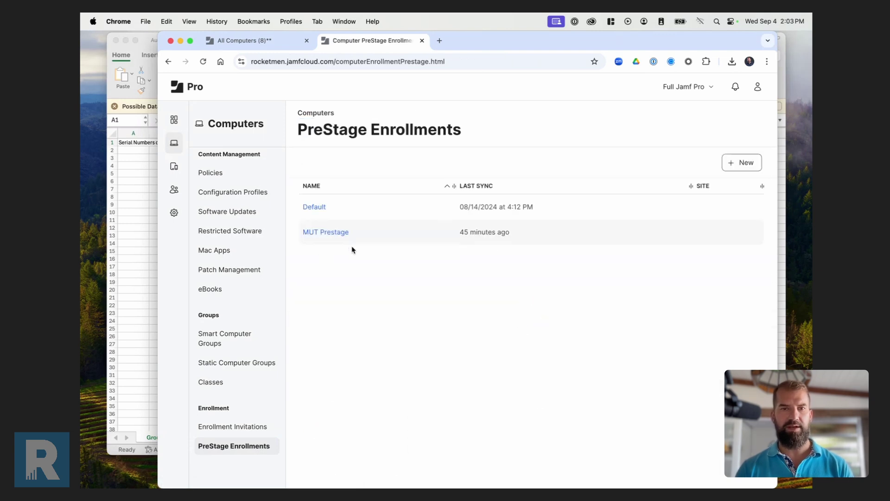
Confirm MUT Prestage has no scoped devices, review its options, then reopen the Default PreStage.
{"action": "left_click", "coordinate": [335, 233]}
{"action": "left_click", "coordinate": [352, 164]}
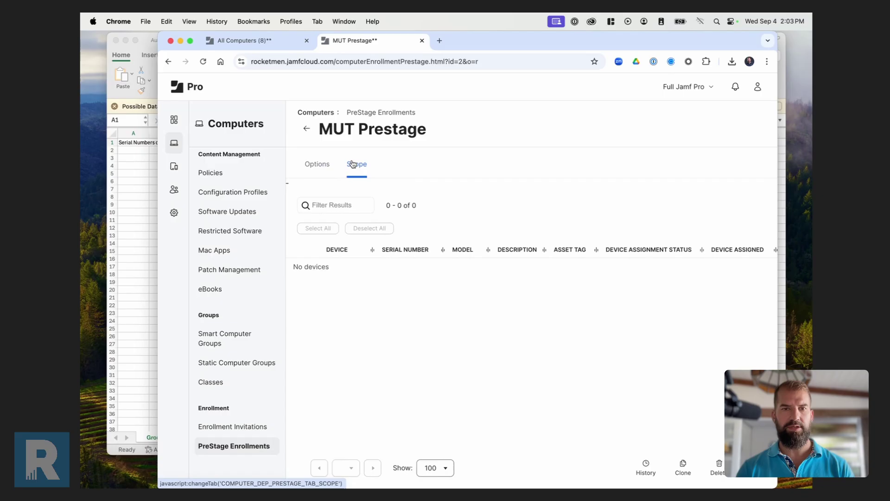
{"action": "left_click", "coordinate": [327, 171]}
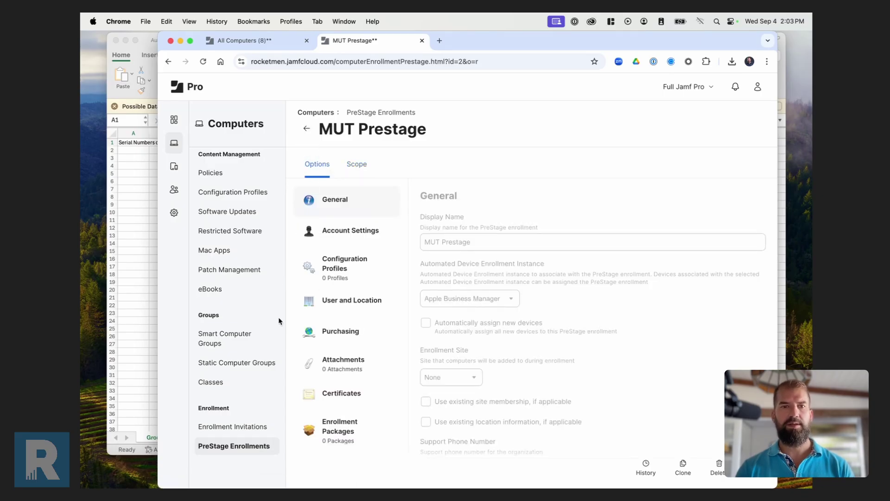
{"action": "left_click", "coordinate": [245, 446]}
{"action": "left_click", "coordinate": [325, 206]}
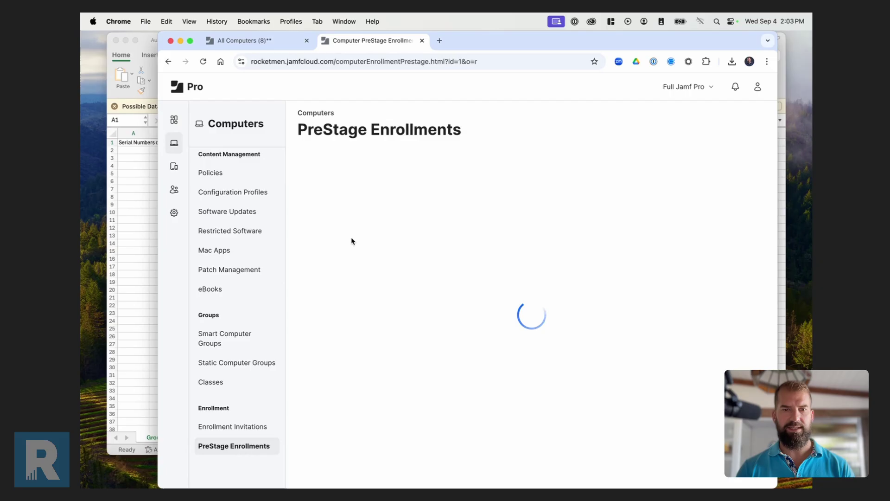
Copy the Default PreStage serials, such as C02FH4MPQ05P, into GroupsAndPrestagesTemplate.csv and save it.
{"action": "left_click", "coordinate": [355, 167]}
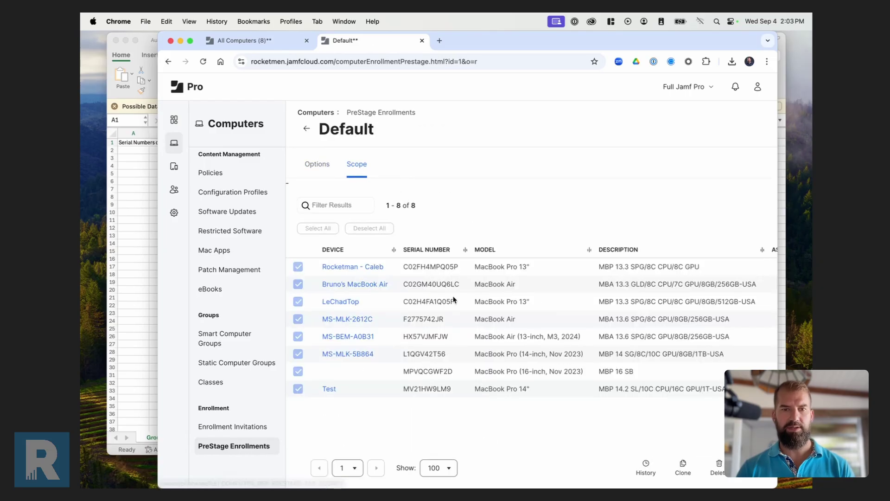
{"action": "double_click", "coordinate": [431, 268]}
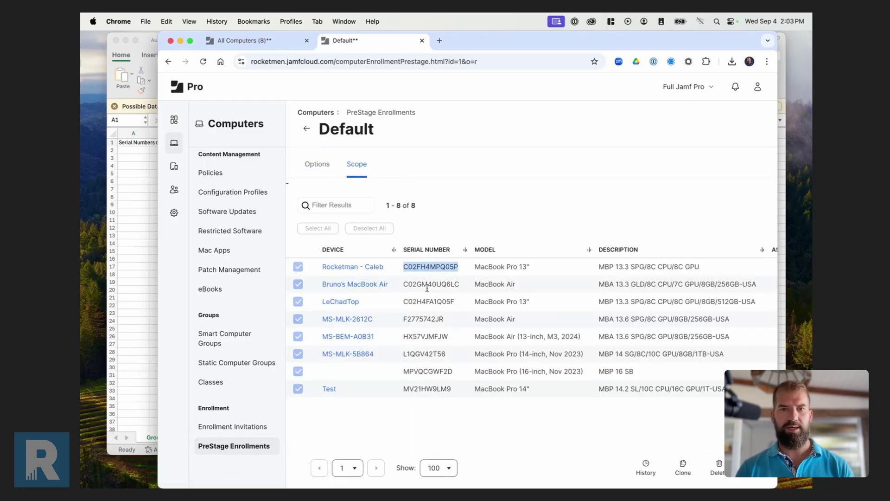
{"action": "left_click", "coordinate": [151, 389]}
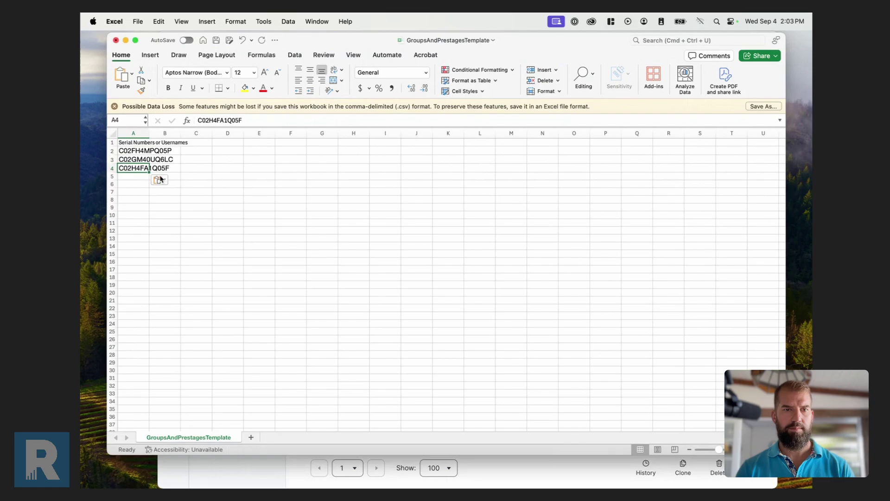
{"action": "key", "text": "super+w"}
{"action": "left_click", "coordinate": [443, 272]}
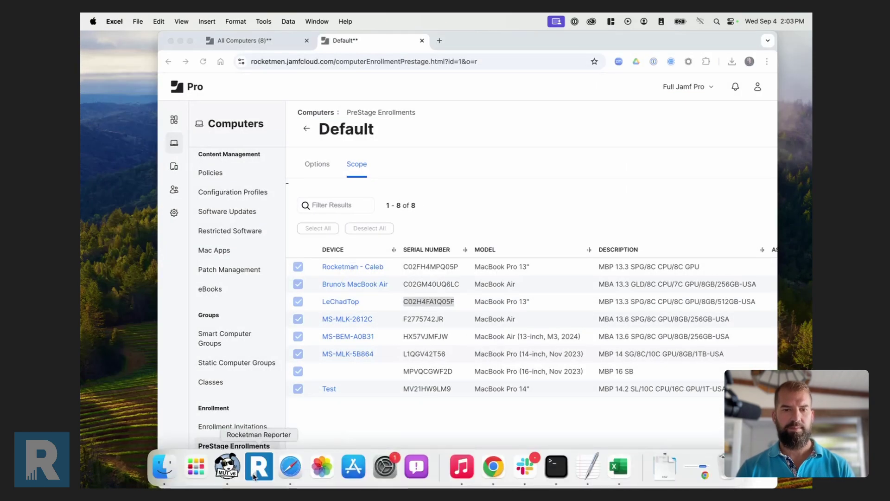
{"action": "left_click", "coordinate": [253, 466]}
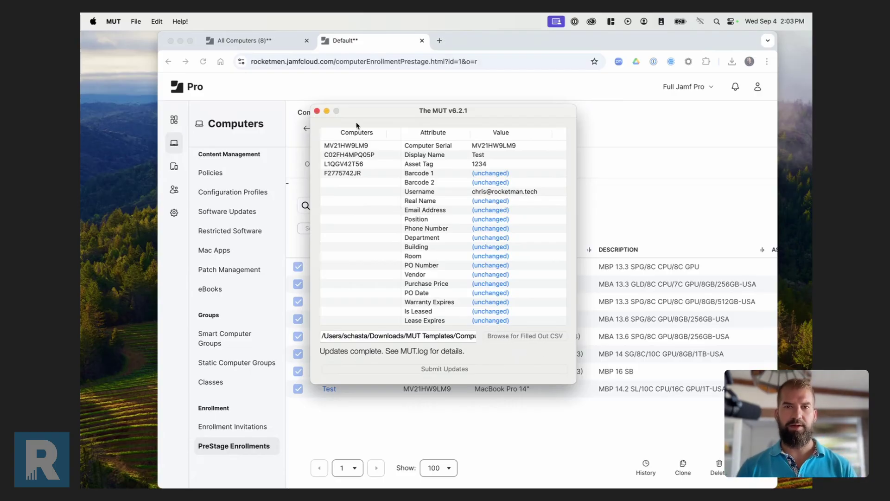
Relaunch MUT and pick GroupsAndPrestagesTemplate.csv from the MUT Templates folder as the CSV.
{"action": "left_click", "coordinate": [317, 111]}
{"action": "left_click", "coordinate": [228, 466]}
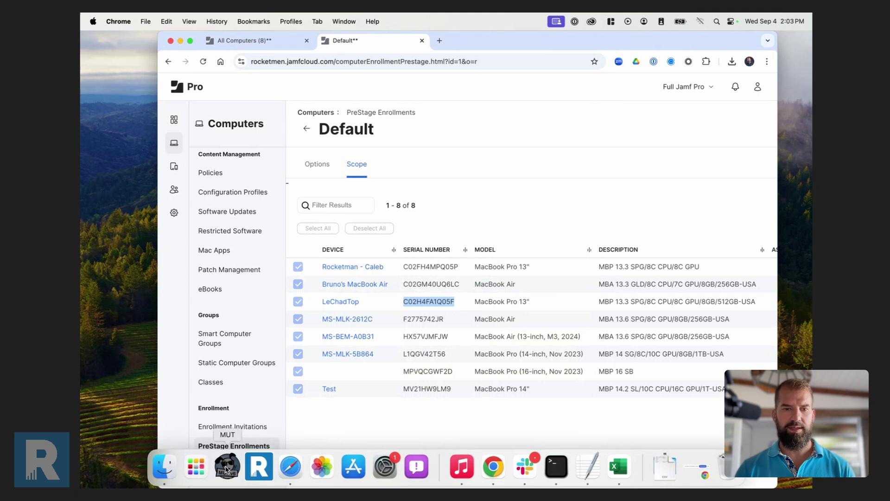
{"action": "left_click", "coordinate": [478, 367]}
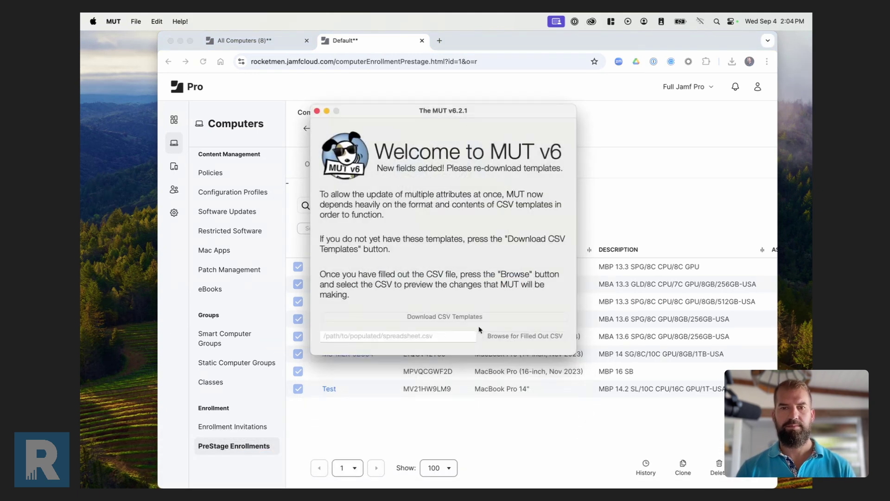
{"action": "left_click", "coordinate": [503, 334]}
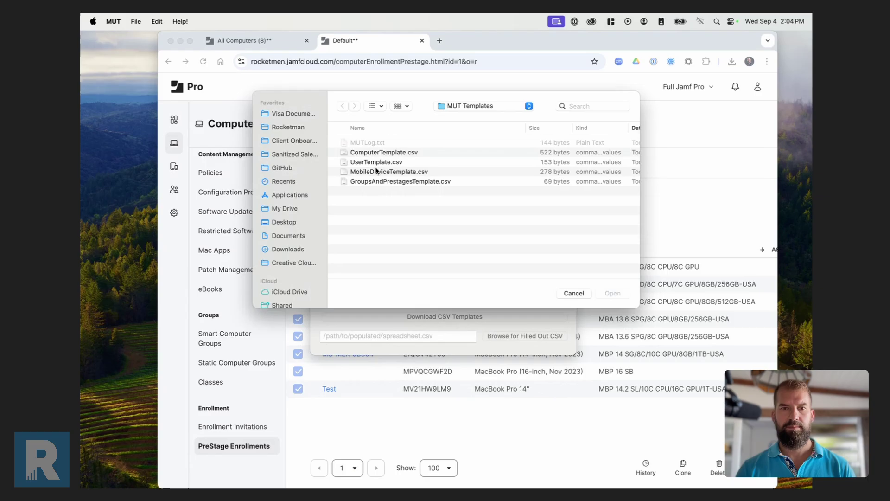
{"action": "left_click", "coordinate": [376, 172]}
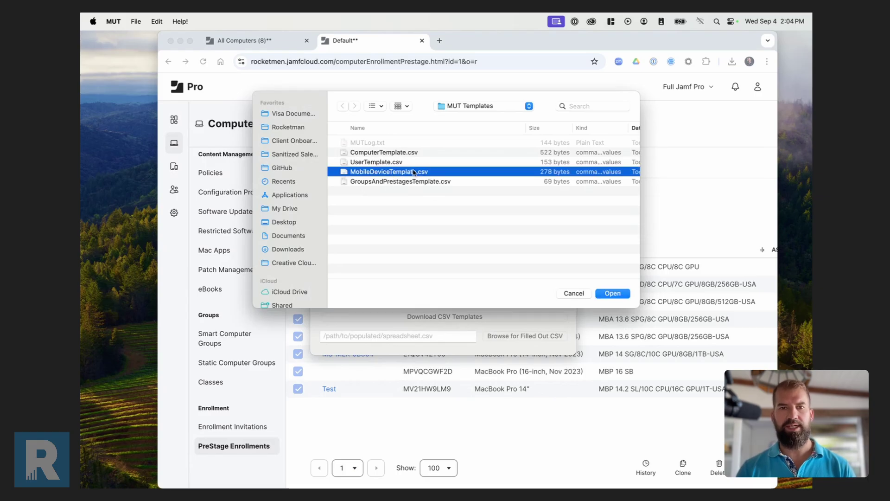
{"action": "left_click", "coordinate": [402, 182]}
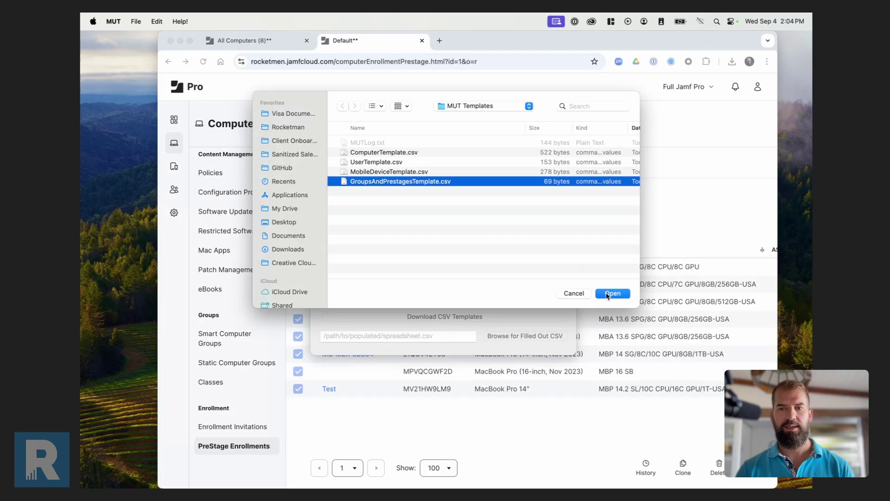
{"action": "left_click", "coordinate": [672, 473]}
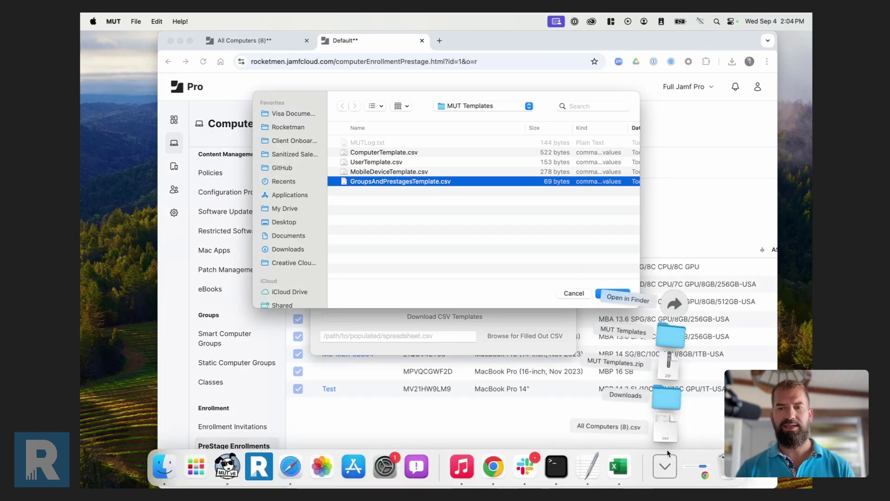
Open GroupsAndPrestagesTemplate.csv in Excel to confirm its three serials, then close it.
{"action": "left_click", "coordinate": [671, 336]}
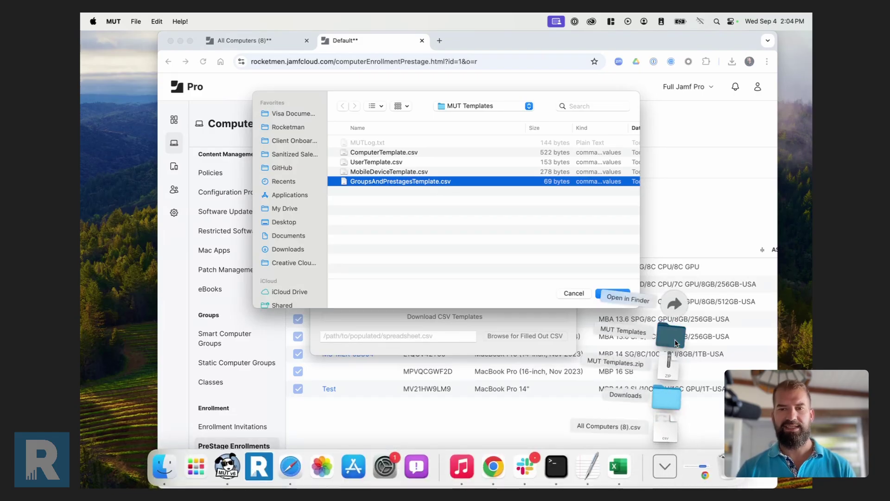
{"action": "double_click", "coordinate": [297, 200]}
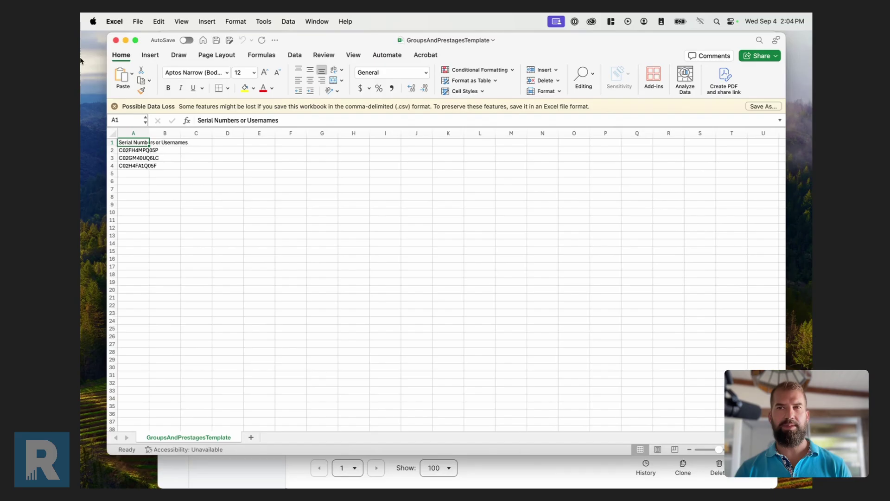
{"action": "left_click", "coordinate": [117, 41]}
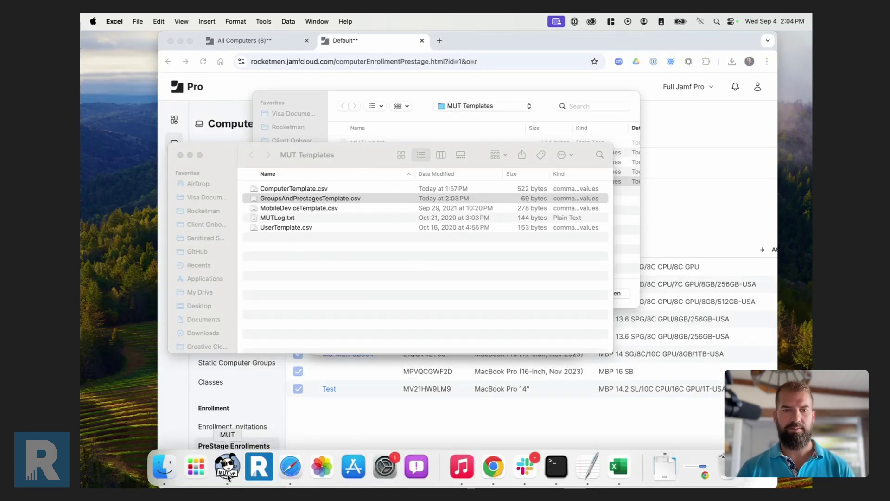
{"action": "left_click", "coordinate": [201, 466]}
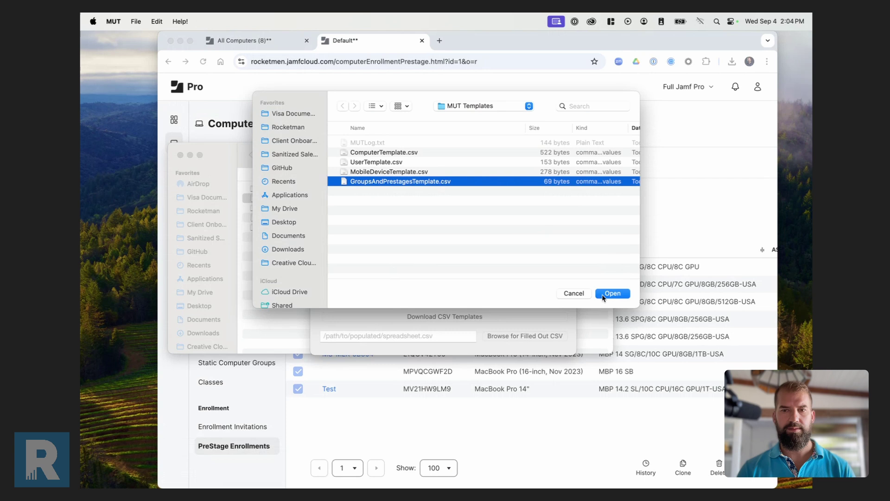
Load the CSV and remove its three serials from Computer Prestage ID 1, running Pre-Flight and Submit.
{"action": "left_click", "coordinate": [604, 296]}
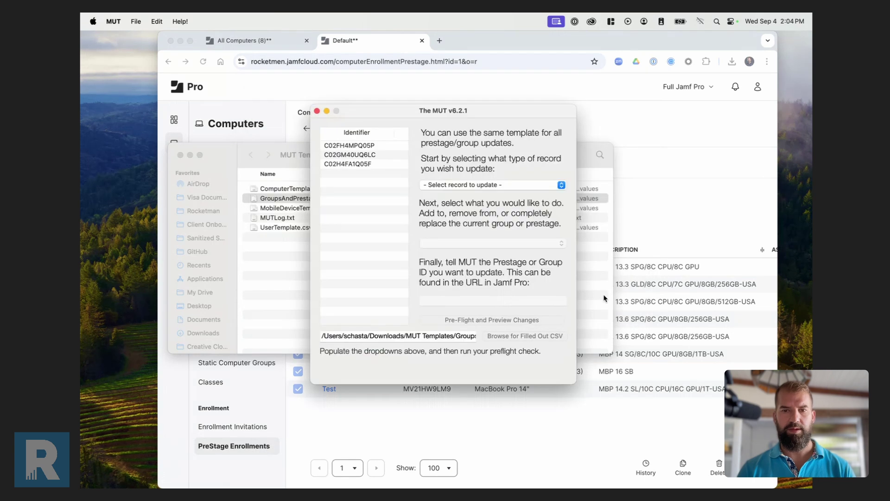
{"action": "left_click", "coordinate": [490, 185]}
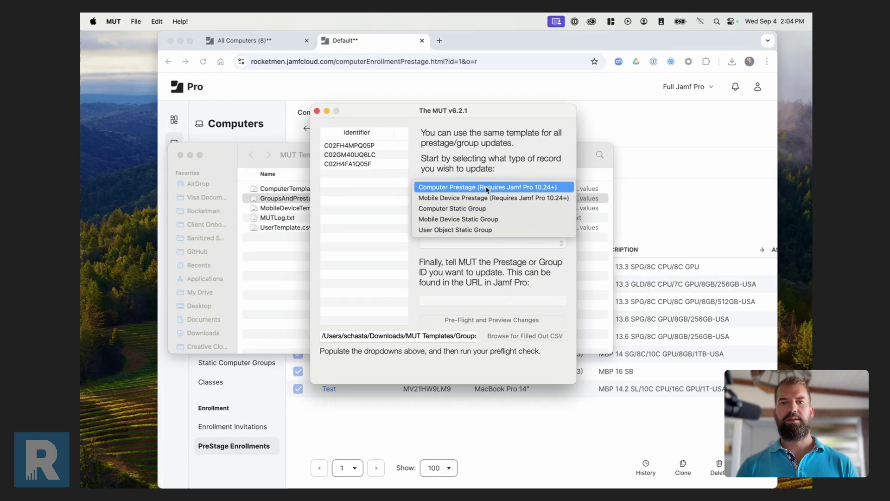
{"action": "left_click", "coordinate": [461, 191]}
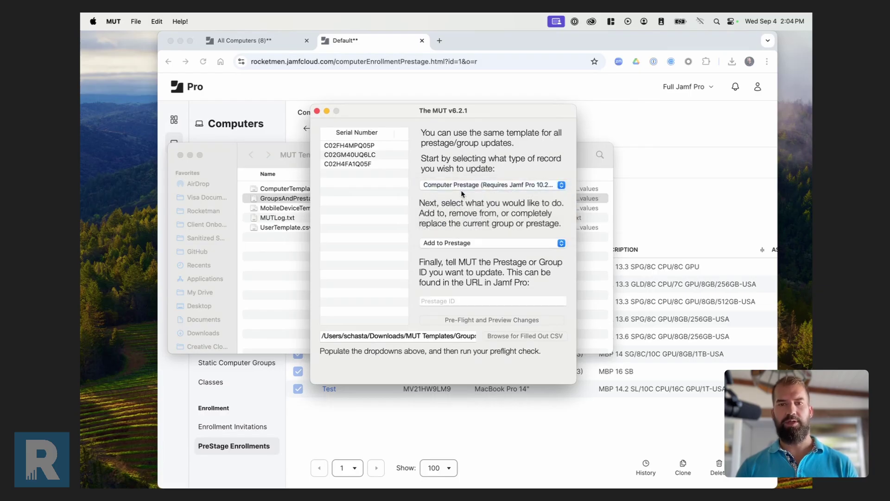
{"action": "left_click", "coordinate": [469, 244]}
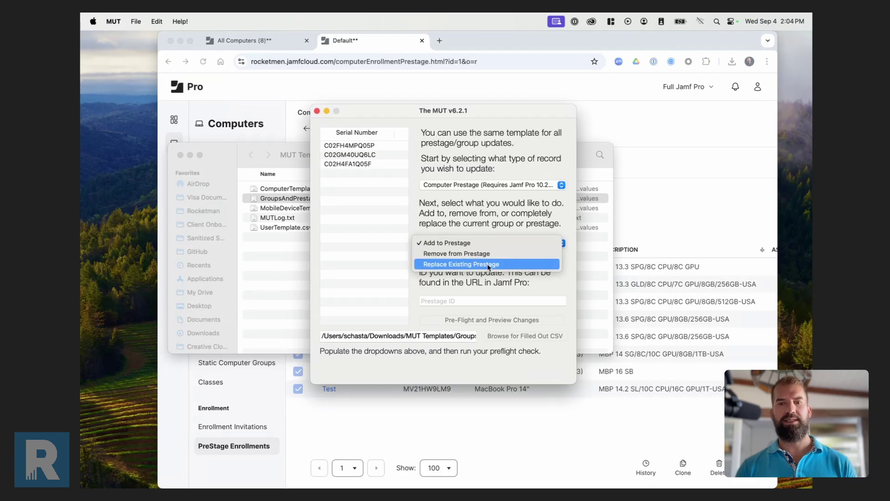
{"action": "left_click", "coordinate": [445, 257]}
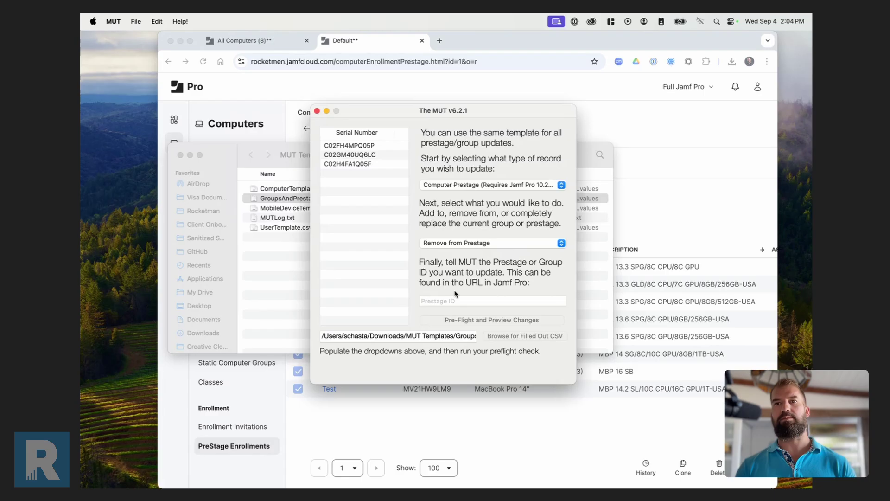
{"action": "left_click", "coordinate": [447, 301]}
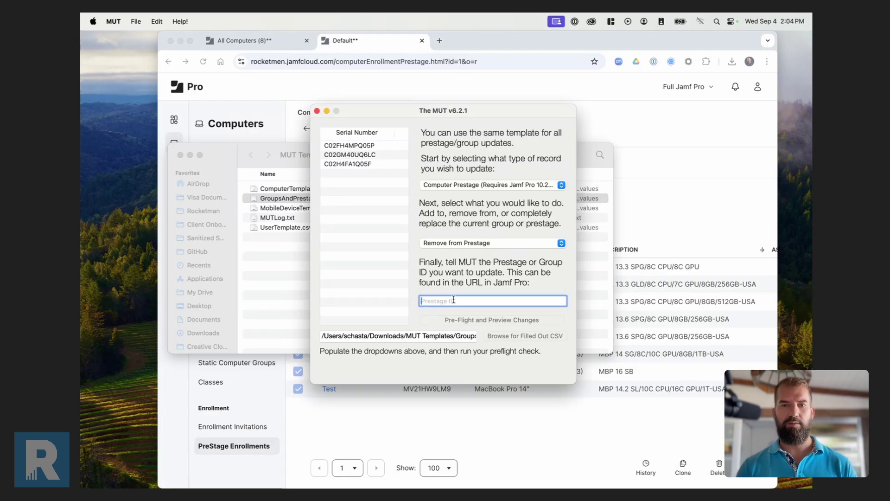
{"action": "type", "text": "1"}
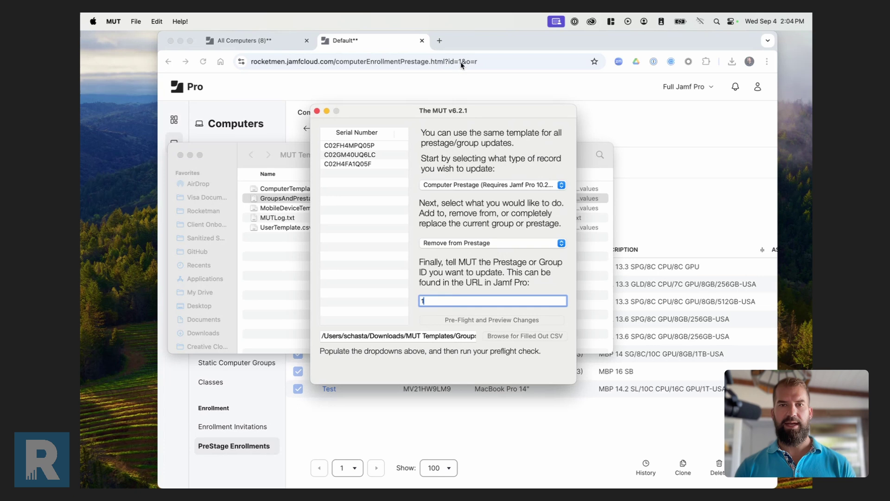
{"action": "left_click", "coordinate": [476, 322]}
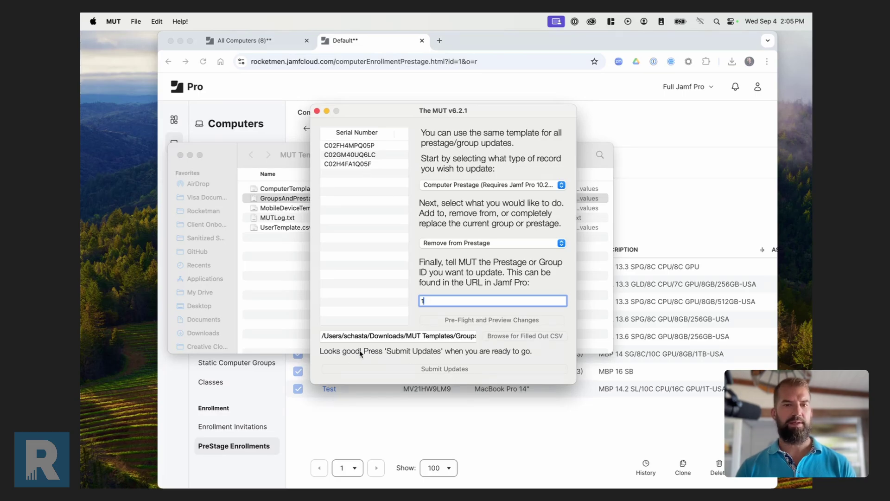
{"action": "left_click", "coordinate": [449, 369]}
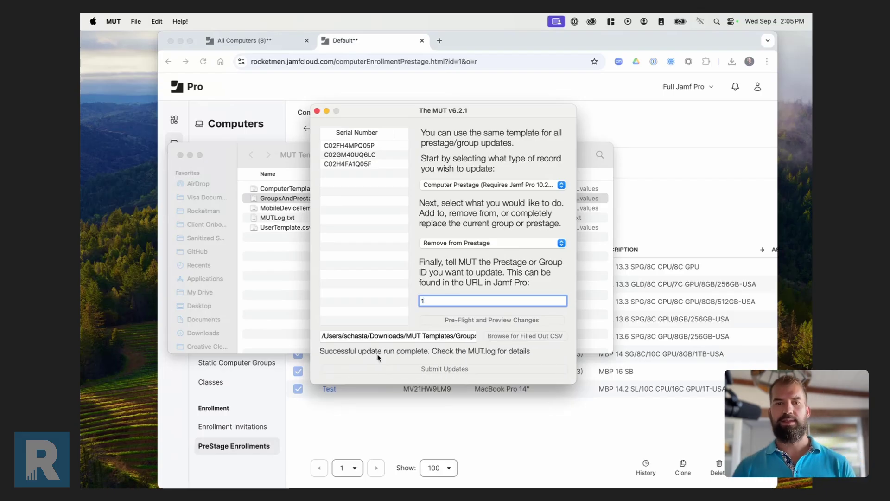
Reload the Default PreStage scope in Jamf Pro to confirm the three serials are unassigned.
{"action": "left_click", "coordinate": [402, 407]}
{"action": "key", "text": "super+r"}
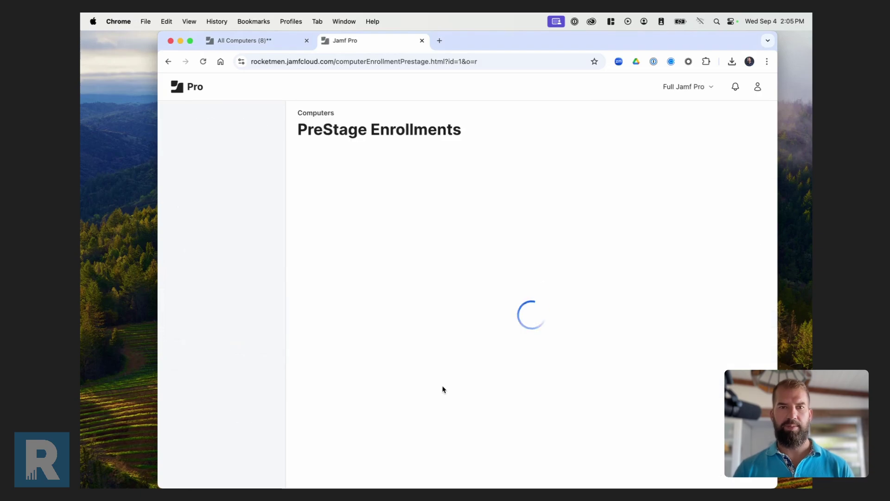
{"action": "left_click", "coordinate": [358, 165]}
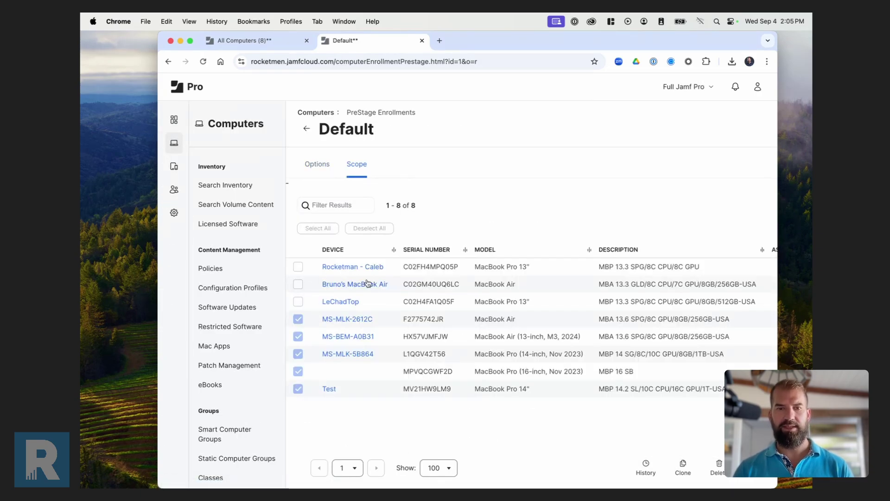
{"action": "key", "text": "super+Tab"}
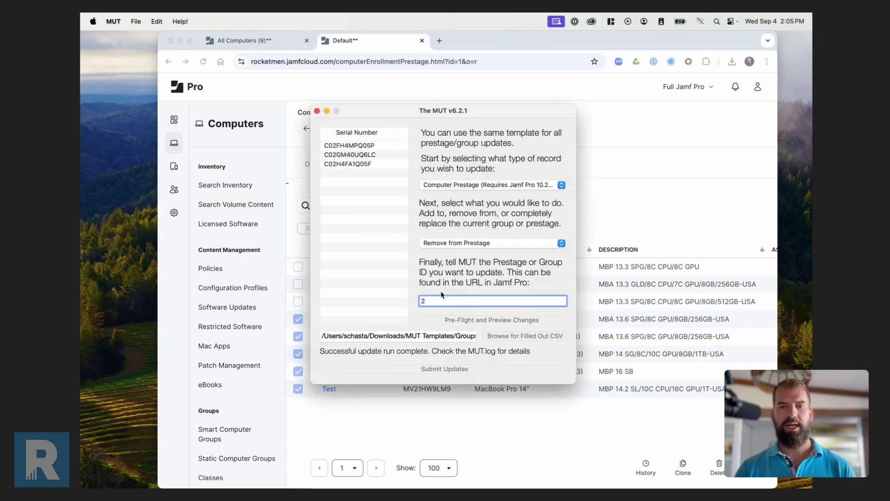
Switch the MUT action to Add to Prestage and confirm MUT Prestage's ID 2 in Jamf Pro.
{"action": "left_click", "coordinate": [473, 243]}
{"action": "left_click", "coordinate": [466, 232]}
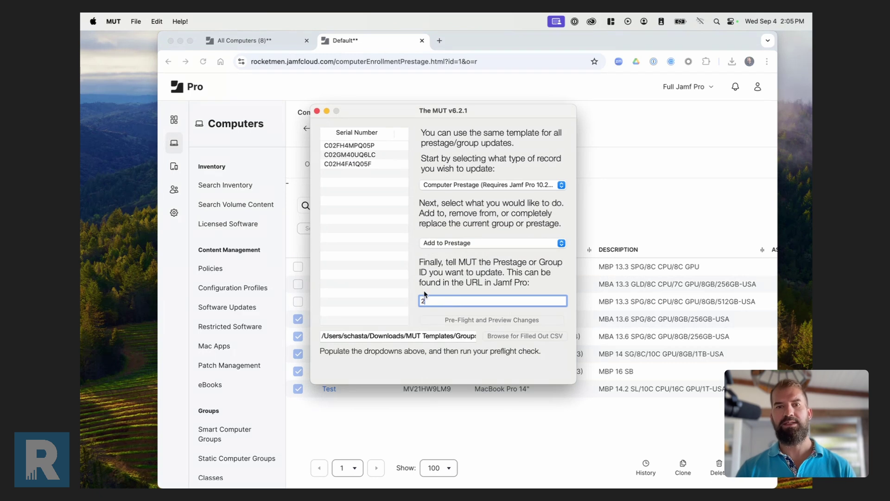
{"action": "left_click", "coordinate": [396, 414]}
{"action": "left_click", "coordinate": [413, 114]}
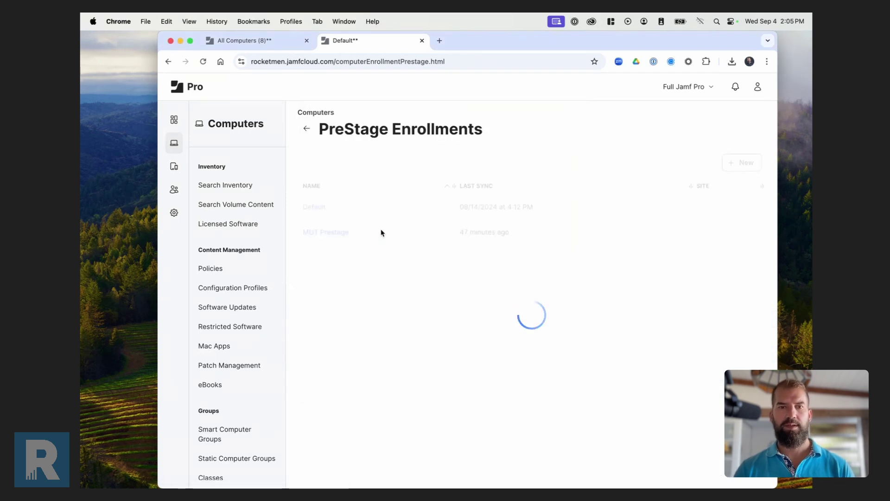
{"action": "left_click", "coordinate": [332, 234]}
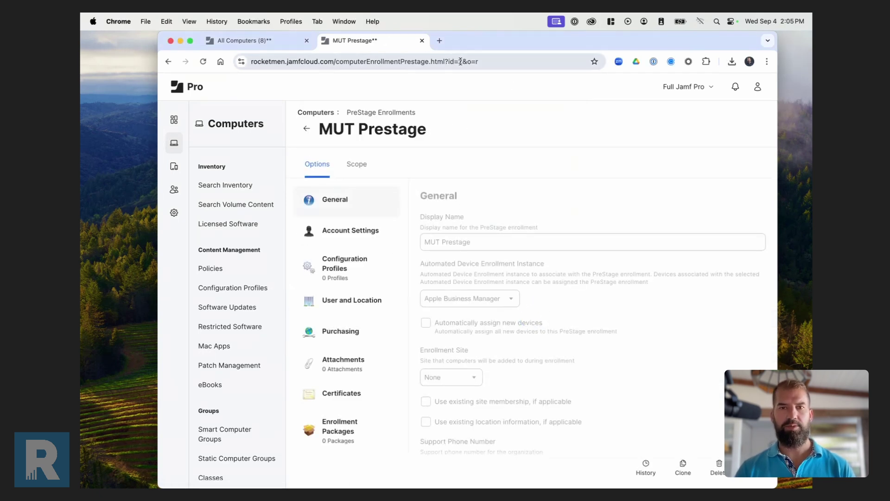
{"action": "key", "text": "super+Tab"}
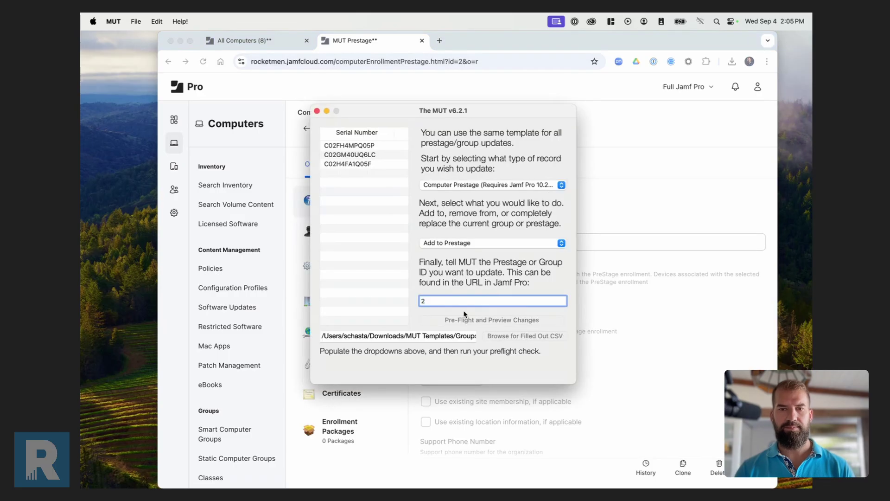
Run Pre-Flight and submit adding the three serials to PreStage 2, then view its scope.
{"action": "left_click", "coordinate": [475, 321]}
{"action": "left_click", "coordinate": [458, 371]}
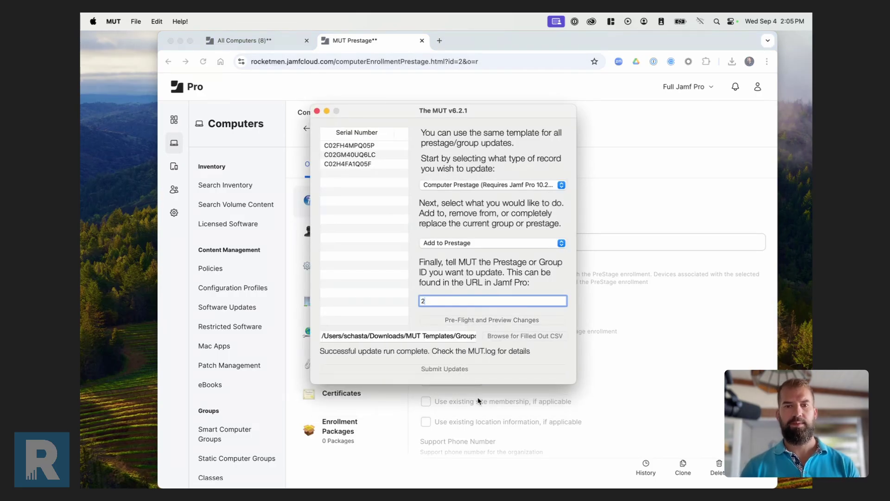
{"action": "key", "text": "super+Tab"}
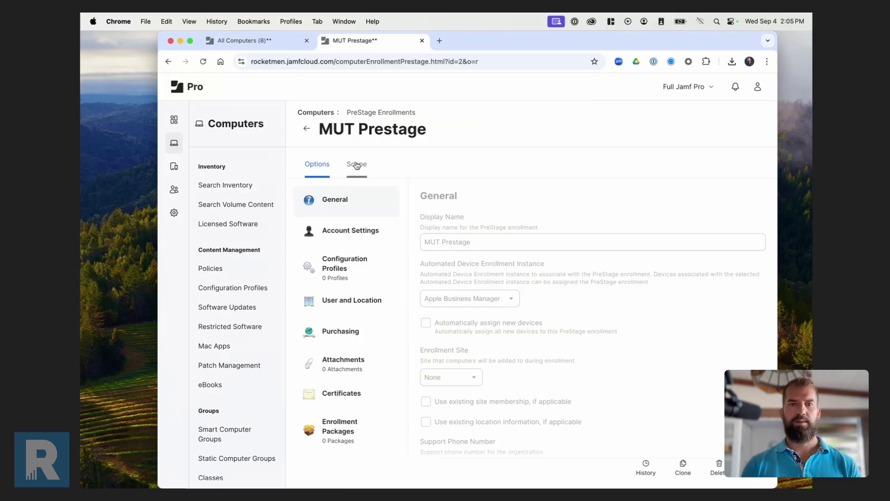
{"action": "left_click", "coordinate": [356, 165]}
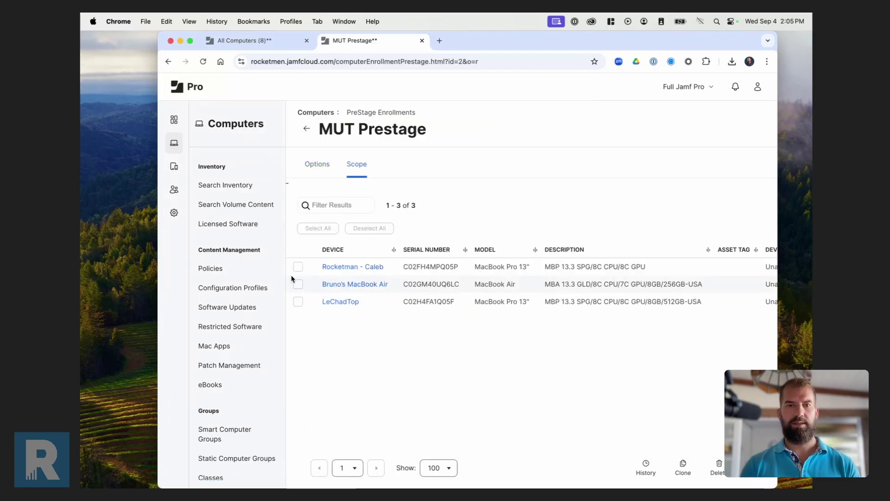
Reload the MUT Prestage scope showing its three assigned MacBooks, then close MUT.
{"action": "key", "text": "super+r"}
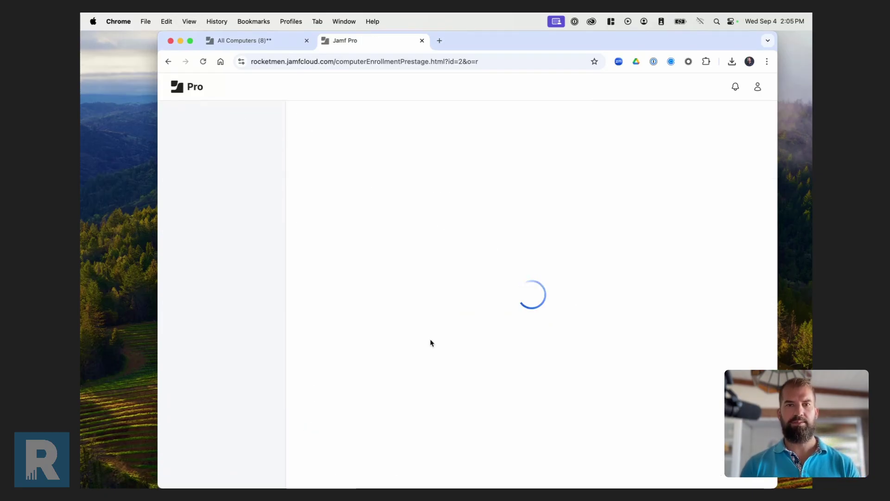
{"action": "left_click", "coordinate": [357, 166]}
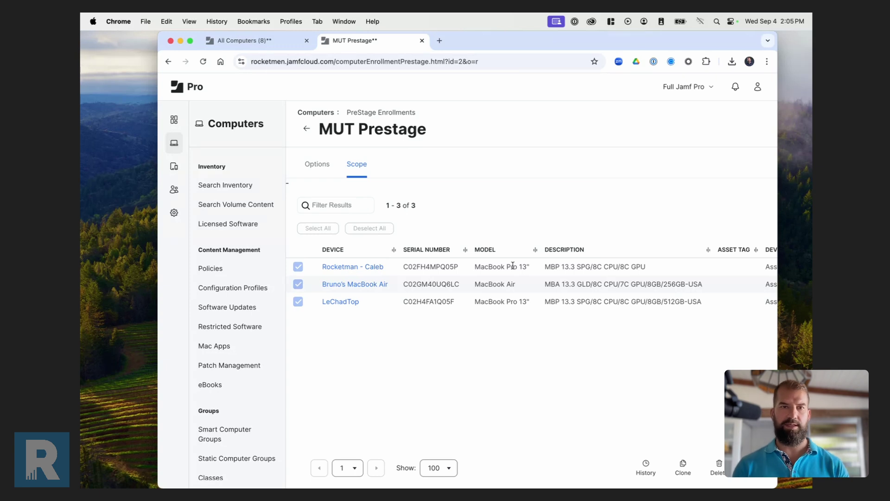
{"action": "key", "text": "super+Tab"}
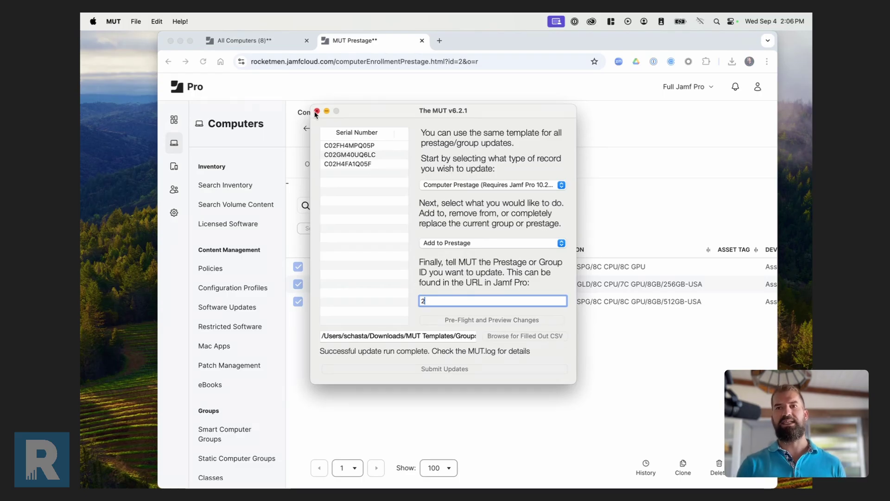
{"action": "left_click", "coordinate": [316, 112]}
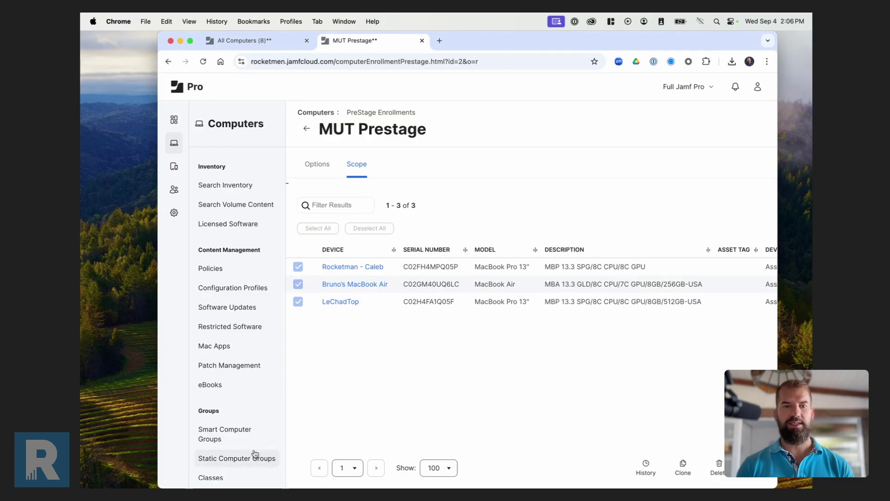
Open Static Computer Groups in Jamf Pro, where MUT Pilot holds 0 computers.
{"action": "left_click", "coordinate": [234, 457]}
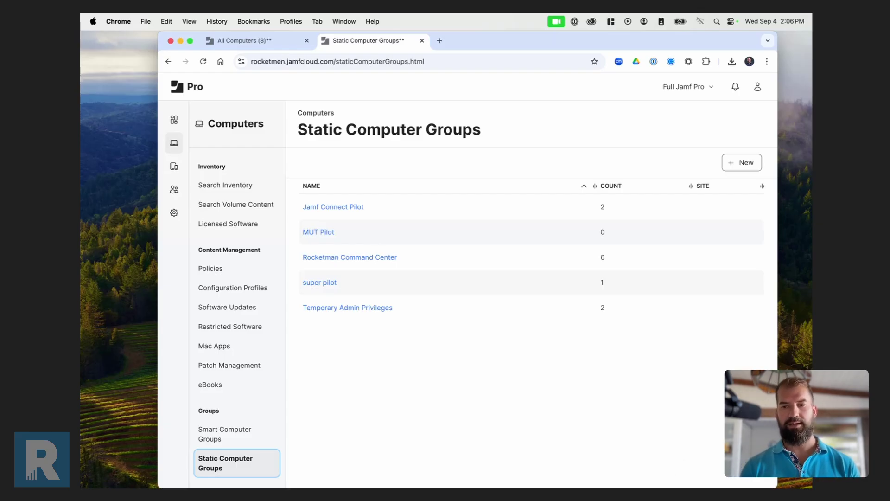
{"action": "mouse_move", "coordinate": [620, 473]}
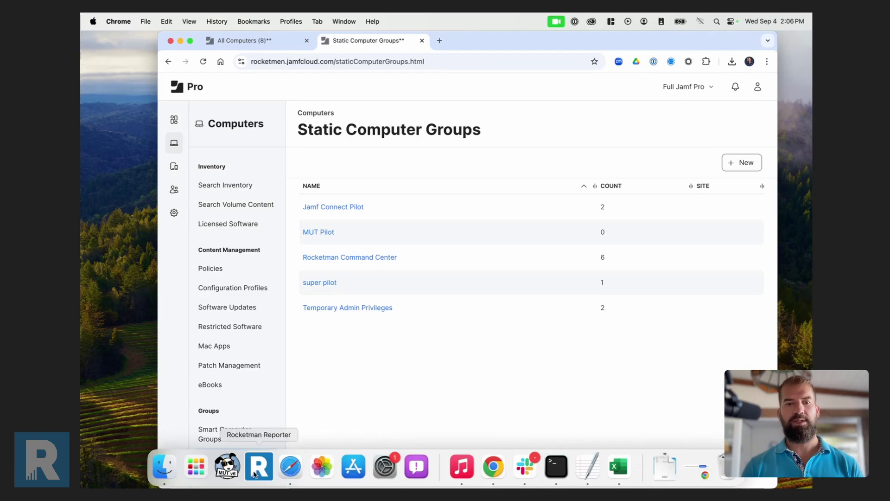
Launch MUT, log in to Jamf Pro, and load GroupsAndPrestagesTemplate.csv.
{"action": "left_click", "coordinate": [225, 466]}
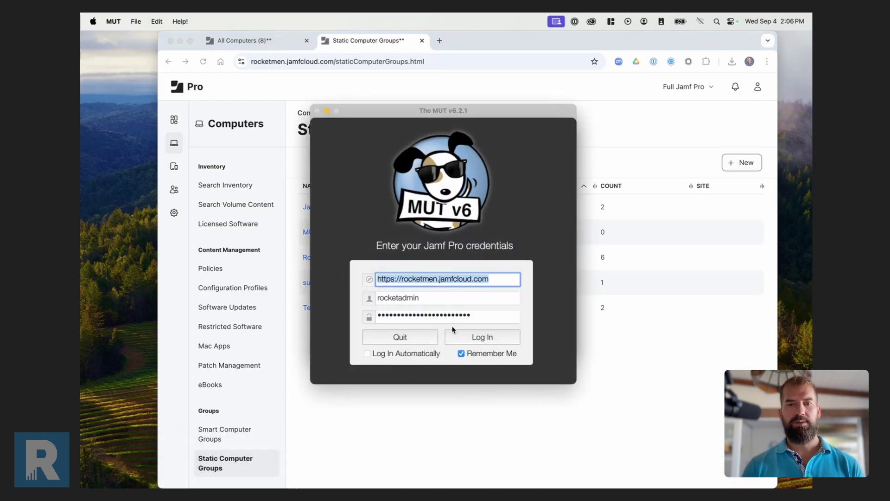
{"action": "left_click", "coordinate": [481, 342]}
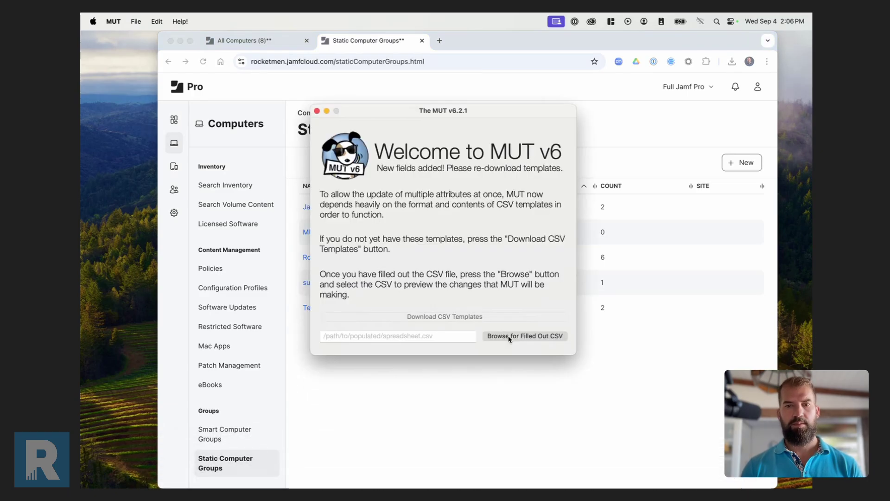
{"action": "left_click", "coordinate": [513, 336]}
{"action": "double_click", "coordinate": [388, 181]}
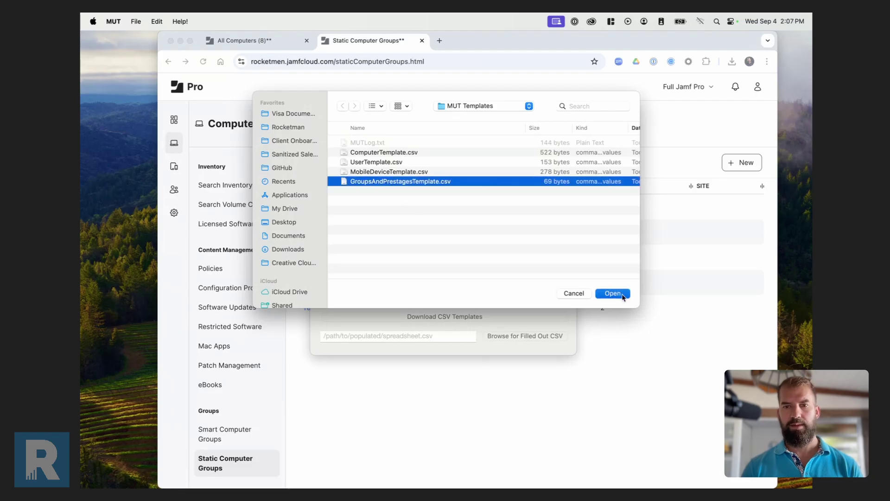
Set the record type to Computer Static Group and look up MUT Pilot's group ID 35.
{"action": "left_click", "coordinate": [504, 190]}
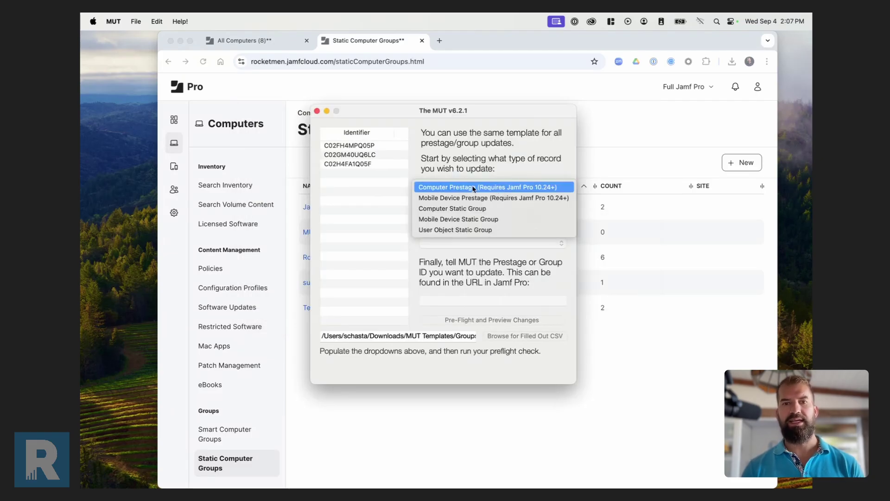
{"action": "left_click", "coordinate": [485, 209]}
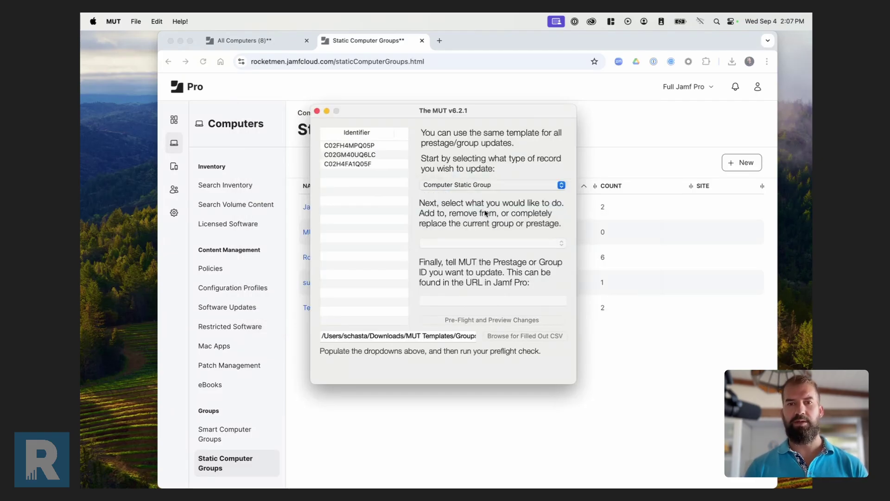
{"action": "left_click", "coordinate": [449, 301]}
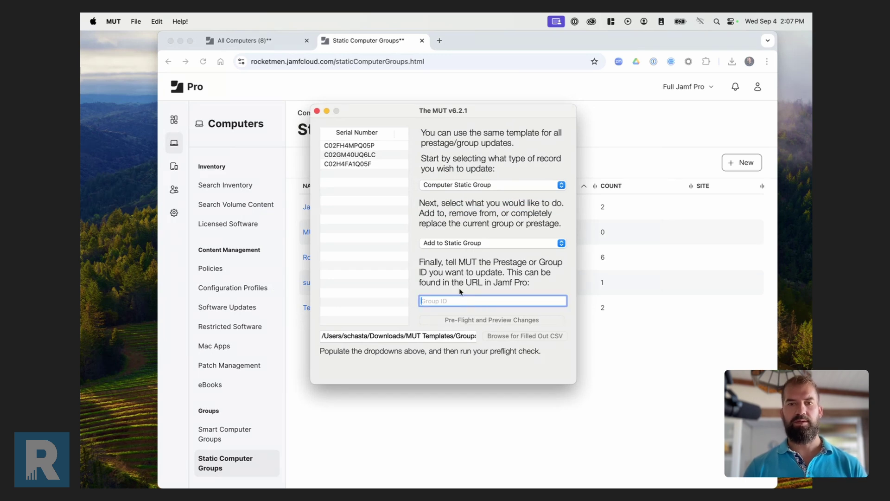
{"action": "left_click_drag", "start_coordinate": [377, 111], "coordinate": [531, 137]}
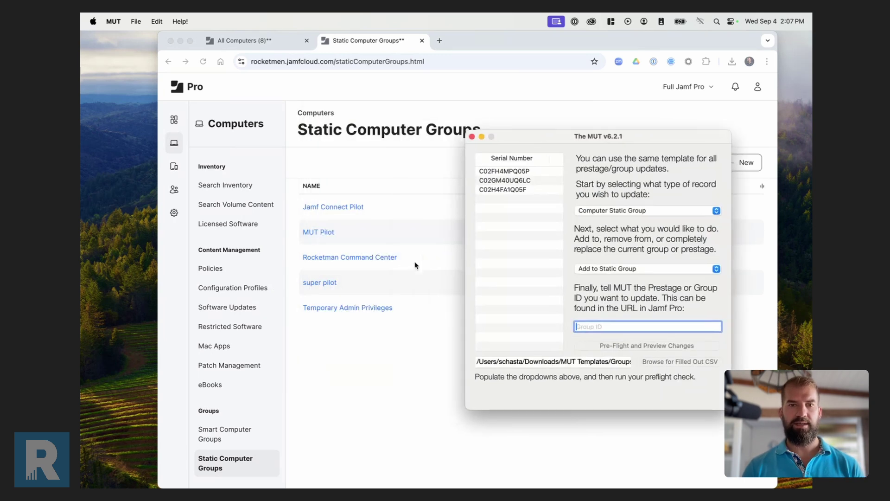
{"action": "left_click", "coordinate": [388, 284]}
Enter group ID 35 in MUT, then pre-flight and submit adding the three computers to MUT Pilot.
{"action": "left_click", "coordinate": [324, 232]}
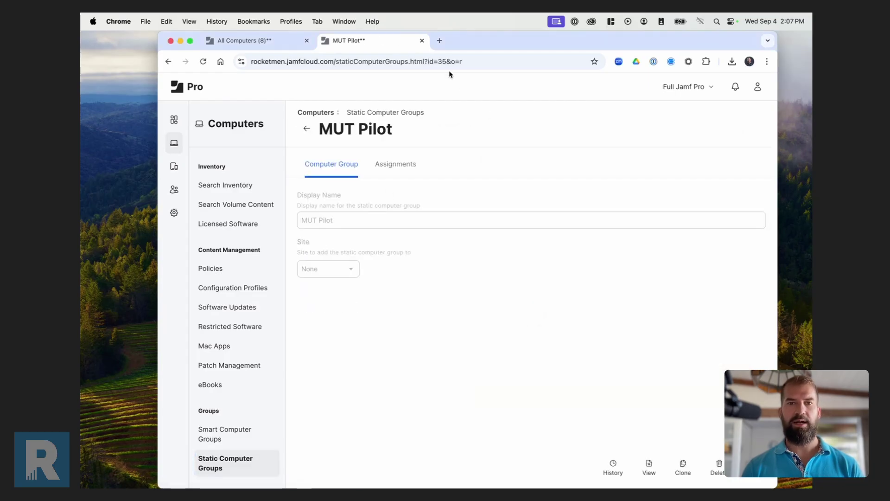
{"action": "key", "text": "super+Tab"}
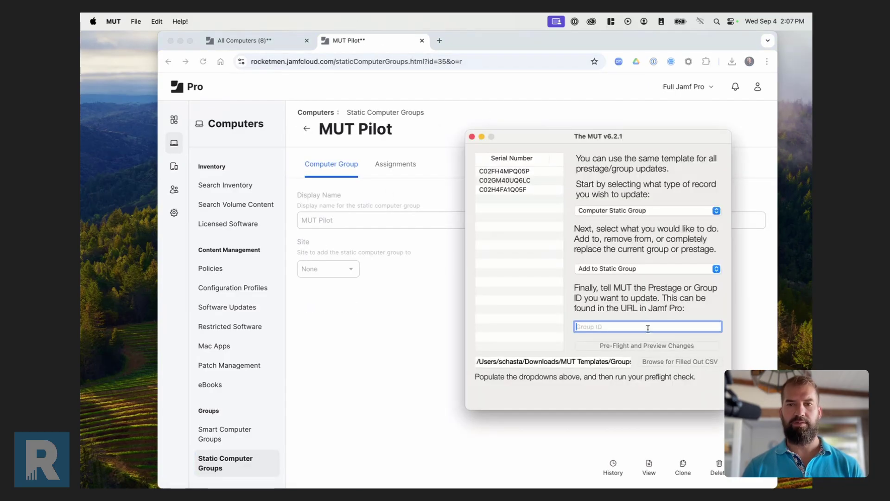
{"action": "type", "text": "35"}
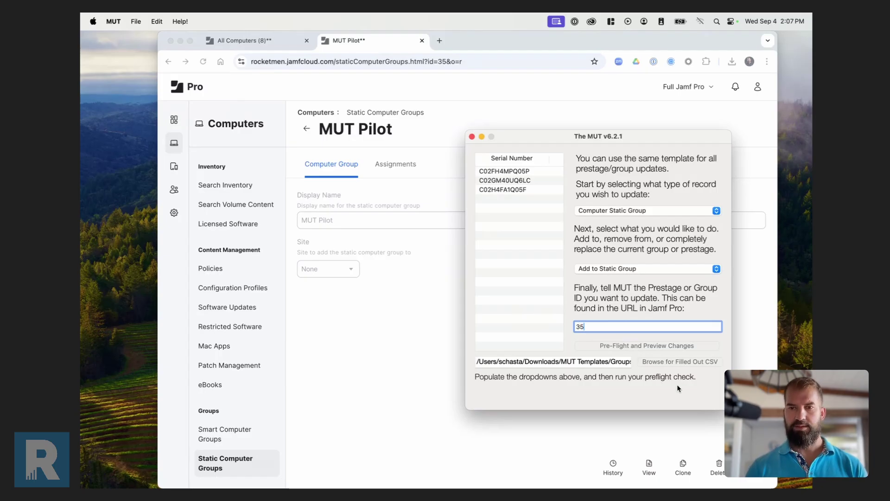
{"action": "left_click", "coordinate": [645, 347]}
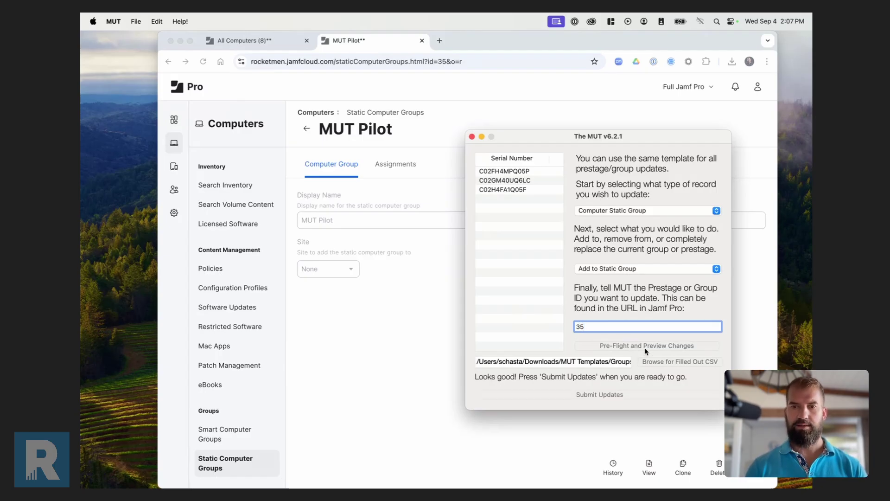
{"action": "left_click", "coordinate": [609, 393]}
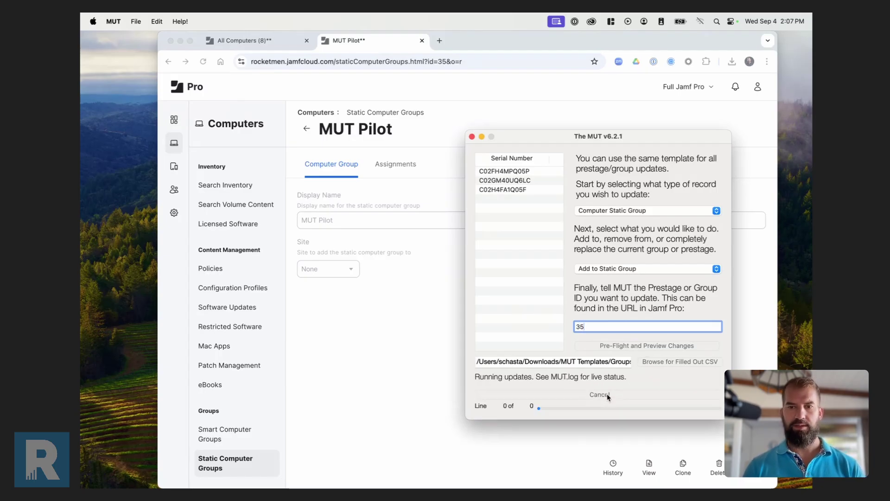
Reload MUT Pilot's Assignments in Jamf Pro to confirm the three computers are included.
{"action": "left_click", "coordinate": [392, 180]}
{"action": "left_click", "coordinate": [394, 165]}
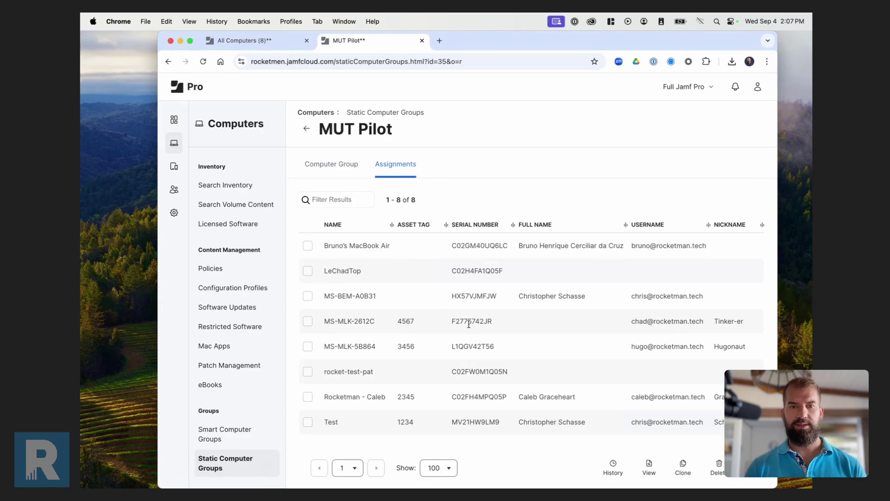
{"action": "key", "text": "super+r"}
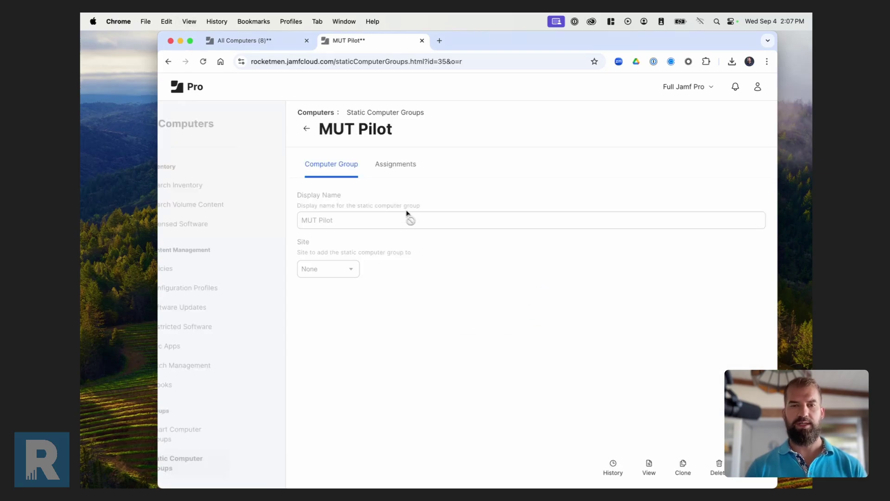
{"action": "left_click", "coordinate": [397, 168]}
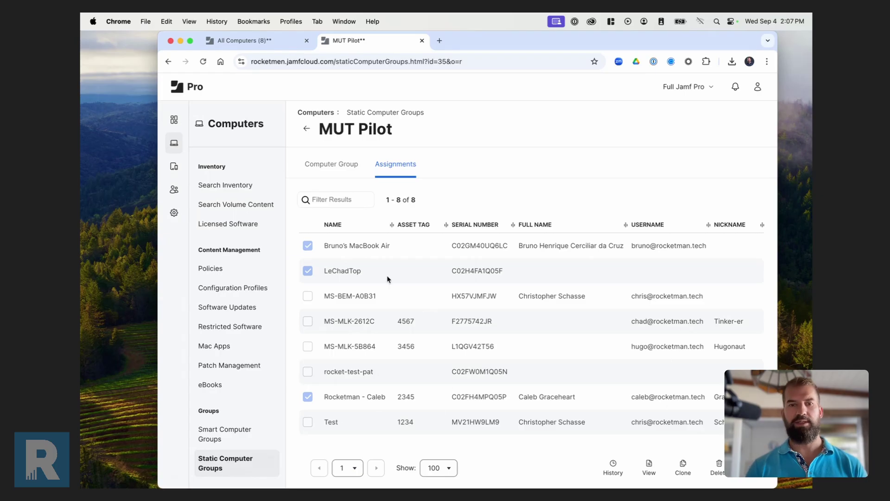
{"action": "key", "text": "super+Tab"}
{"action": "left_click", "coordinate": [599, 269]}
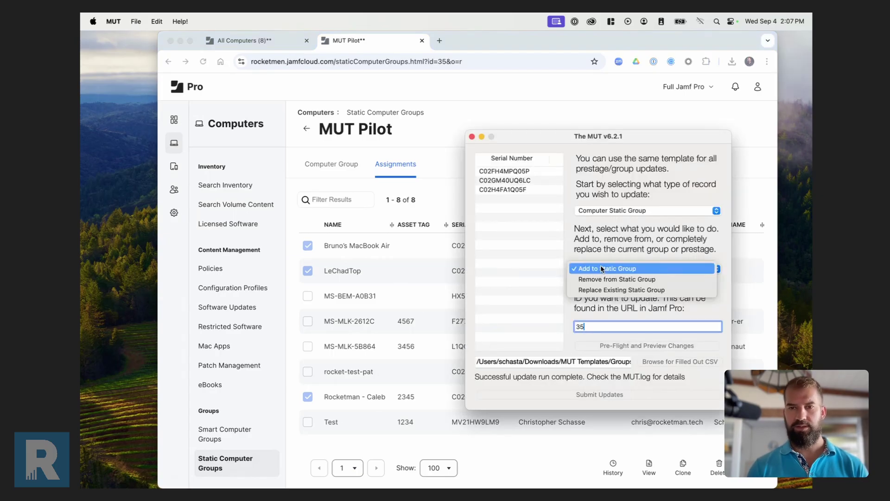
Run Remove from Static Group in MUT and confirm MUT Pilot's assignments now include no computers.
{"action": "left_click", "coordinate": [613, 276]}
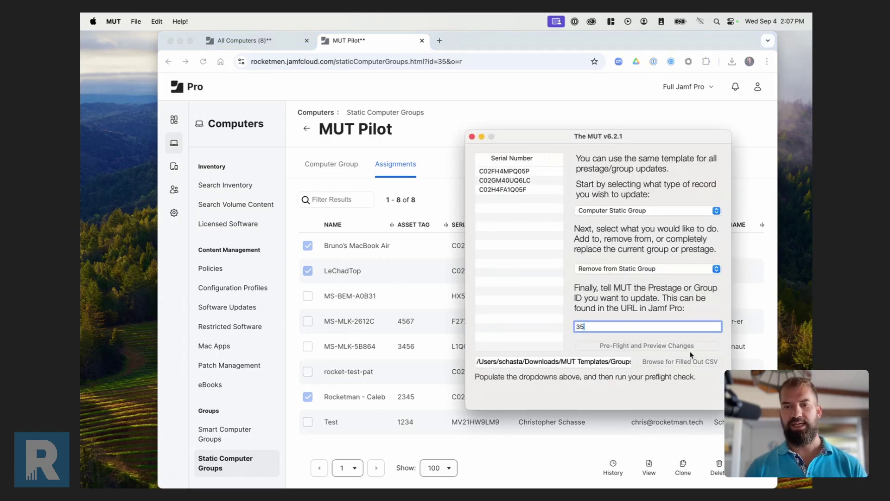
{"action": "left_click", "coordinate": [637, 346]}
{"action": "left_click", "coordinate": [612, 393]}
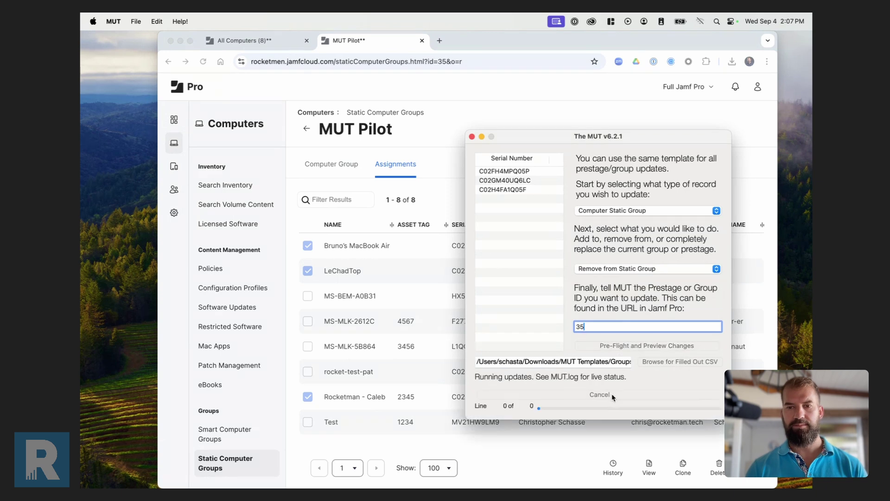
{"action": "left_click", "coordinate": [394, 346]}
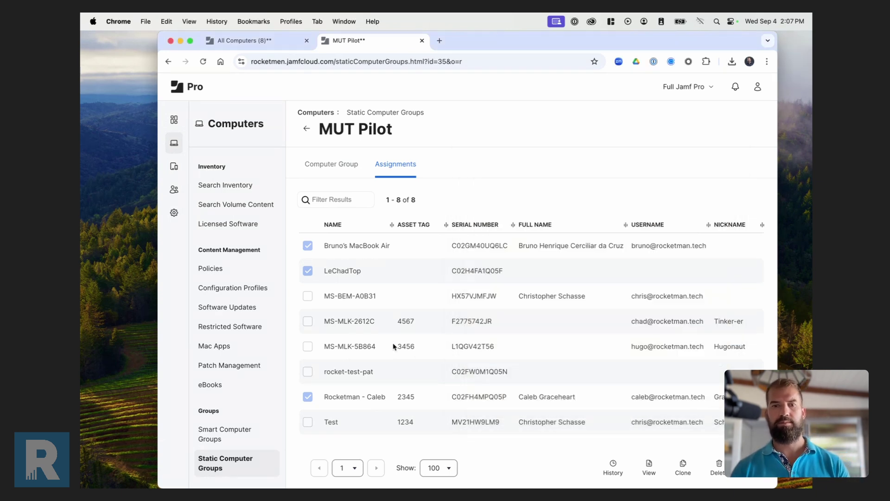
{"action": "key", "text": "super+r"}
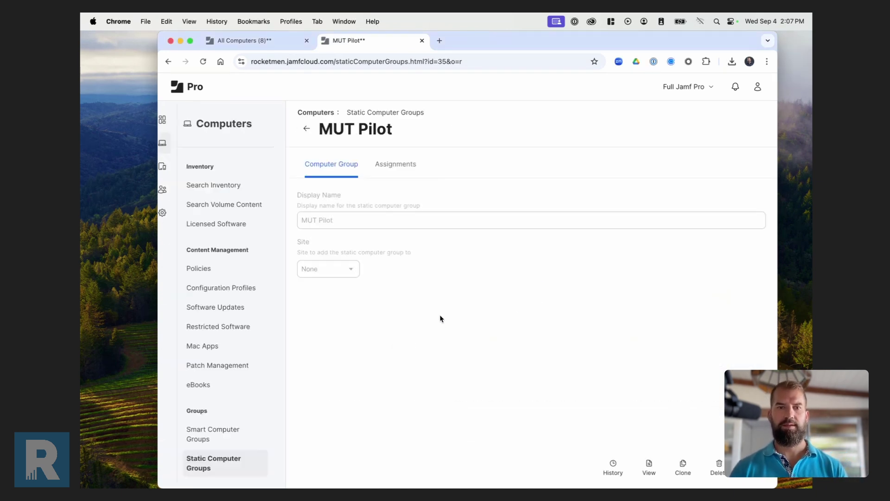
{"action": "left_click", "coordinate": [396, 163]}
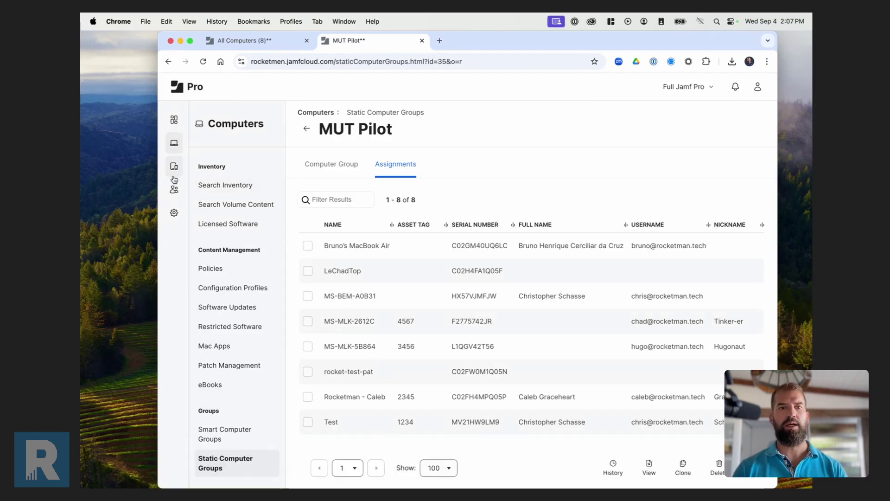
Search the computer inventory to list all eight computers and their usernames.
{"action": "left_click", "coordinate": [242, 190]}
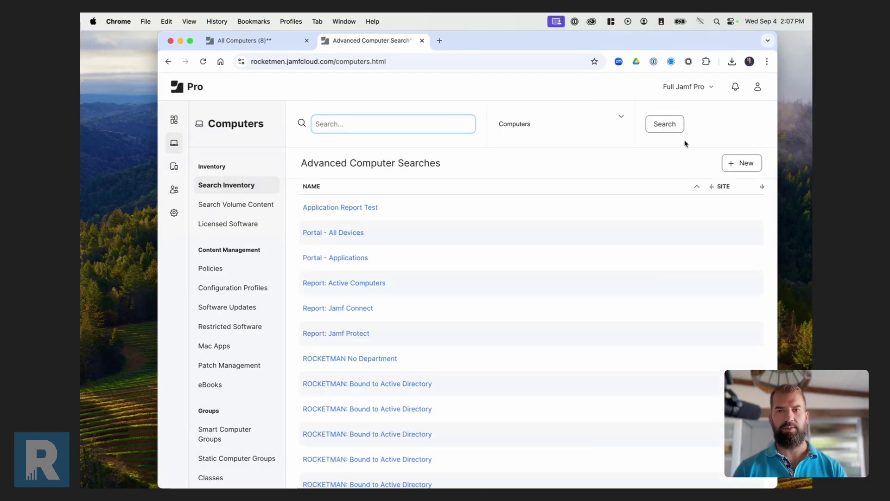
{"action": "left_click", "coordinate": [672, 131]}
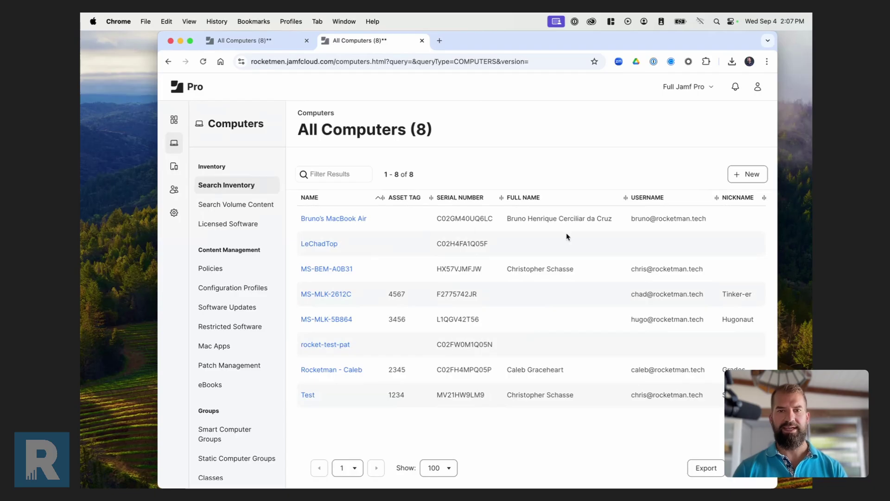
{"action": "double_click", "coordinate": [668, 216]}
{"action": "triple_click", "coordinate": [650, 269]}
{"action": "left_click", "coordinate": [649, 294]}
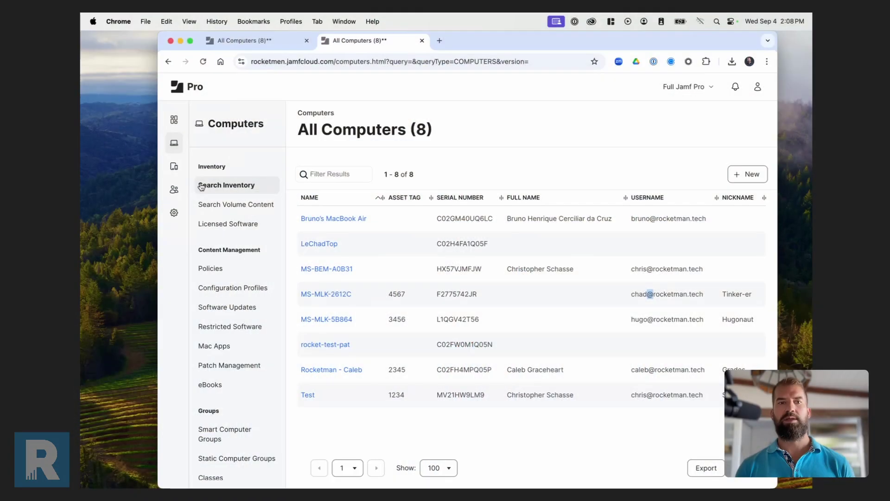
Search Users to list all five Jamf users.
{"action": "left_click", "coordinate": [174, 191]}
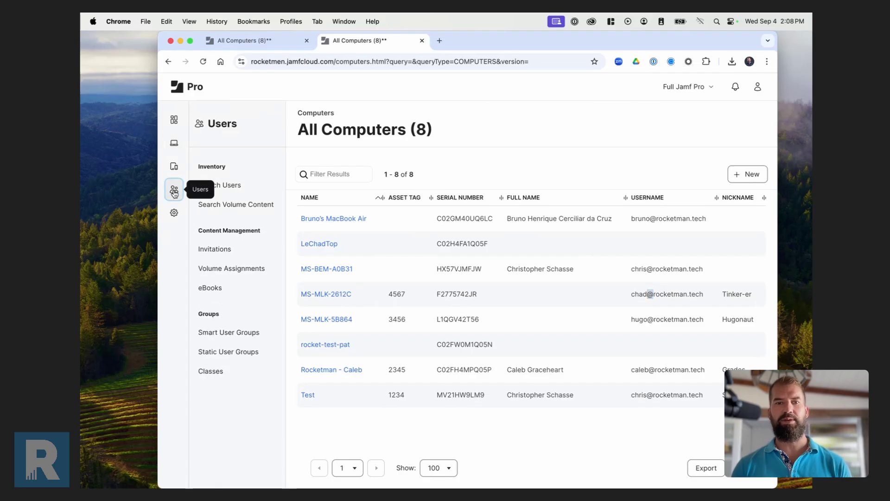
{"action": "left_click", "coordinate": [246, 186]}
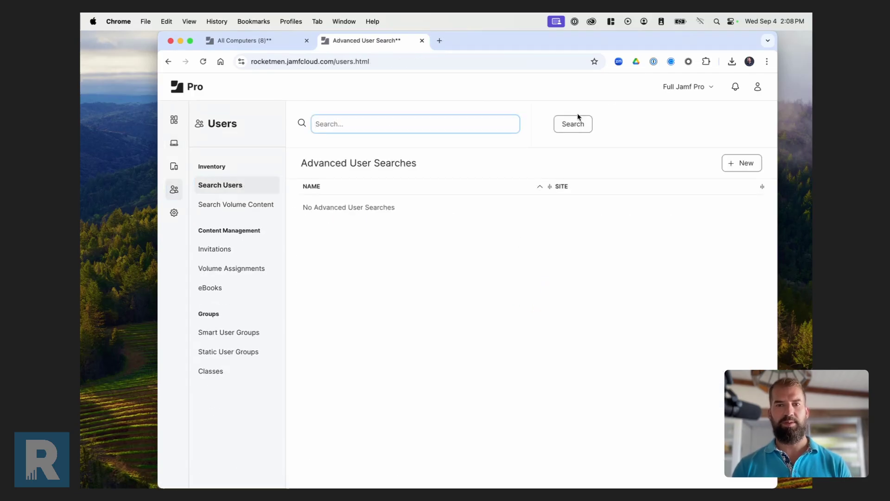
{"action": "left_click", "coordinate": [572, 125]}
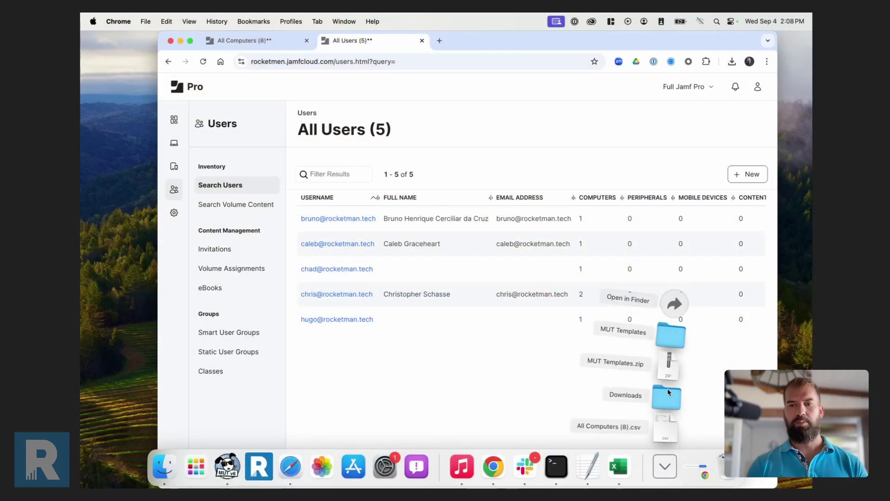
Open UserTemplate.csv from MUT Templates in Excel and widen columns A and B to fit their headers.
{"action": "left_click", "coordinate": [670, 335]}
{"action": "double_click", "coordinate": [300, 228]}
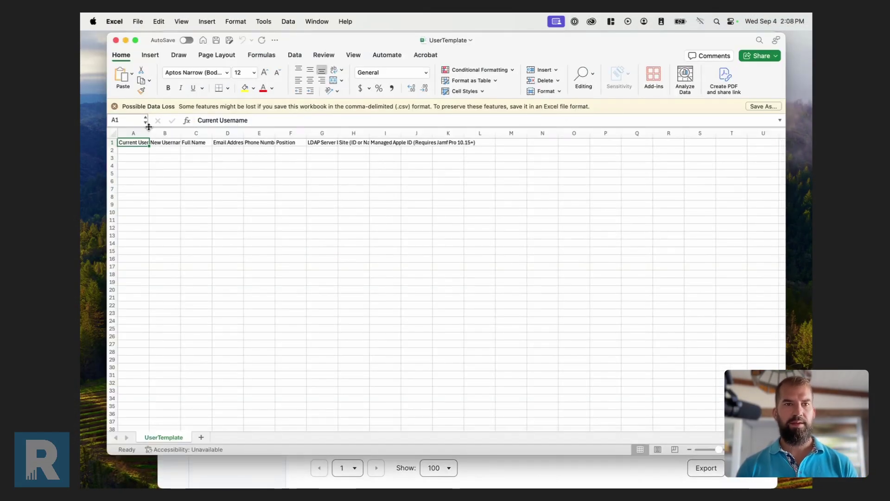
{"action": "left_click_drag", "start_coordinate": [149, 133], "coordinate": [164, 133]}
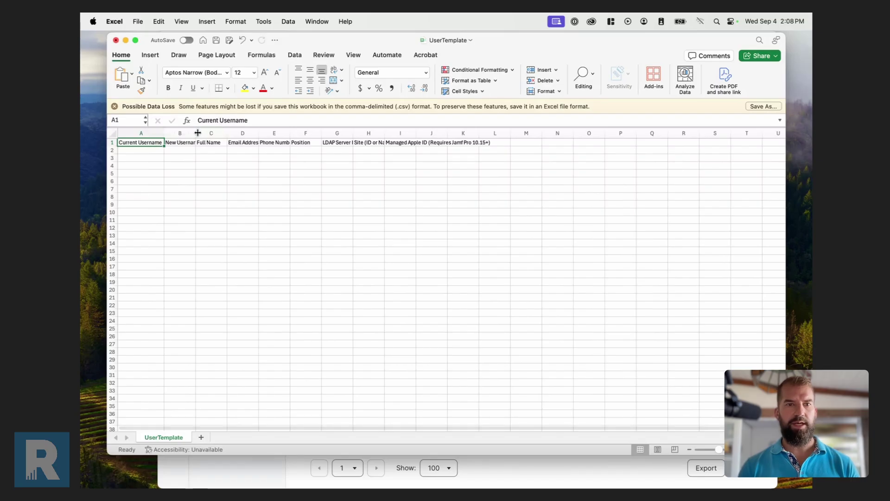
{"action": "double_click", "coordinate": [196, 133]}
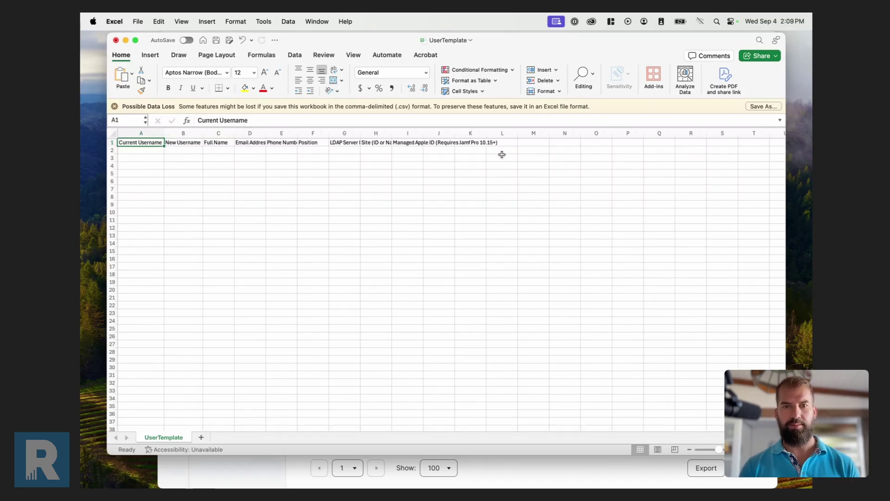
{"action": "left_click", "coordinate": [149, 150]}
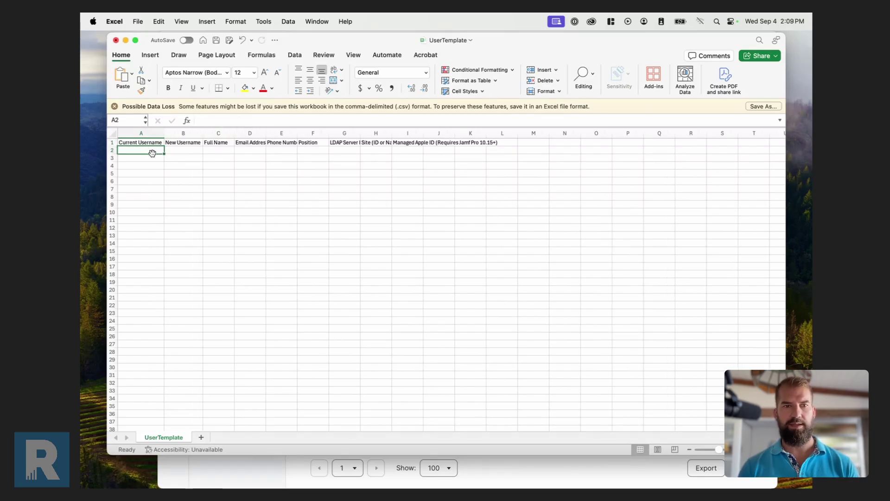
{"action": "mouse_move", "coordinate": [346, 42]}
{"action": "left_mouse_down"}
{"action": "mouse_move", "coordinate": [387, 184]}
{"action": "mouse_move", "coordinate": [536, 331]}
{"action": "mouse_move", "coordinate": [483, 242]}
{"action": "mouse_move", "coordinate": [487, 257]}
{"action": "mouse_move", "coordinate": [616, 338]}
{"action": "mouse_move", "coordinate": [521, 348]}
{"action": "mouse_move", "coordinate": [524, 258]}
{"action": "mouse_move", "coordinate": [397, 101]}
{"action": "mouse_move", "coordinate": [345, 53]}
{"action": "left_mouse_up"}
{"action": "left_click", "coordinate": [181, 155]}
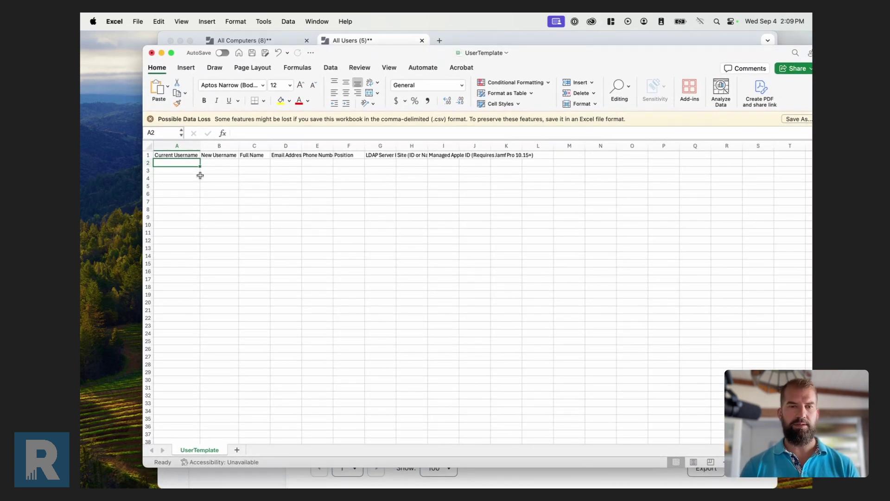
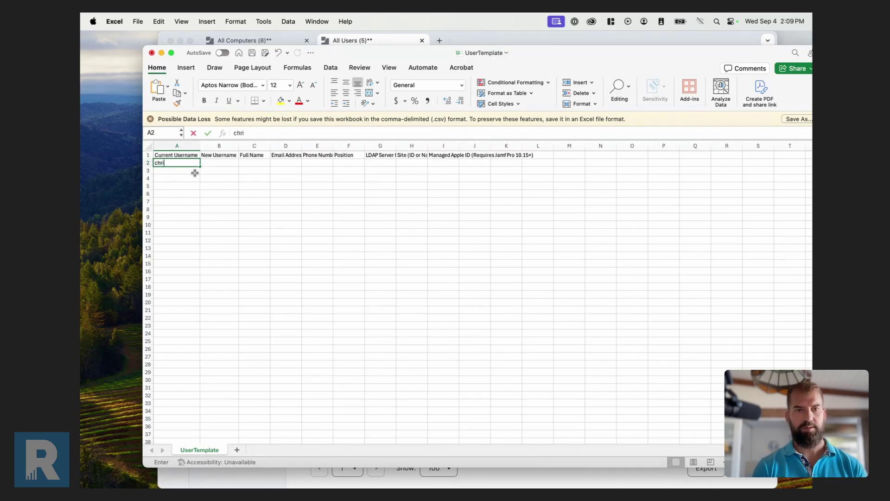
Enter the current username e-mail in A2 and the new username e-mail in B2.
{"action": "key", "text": "Tab"}
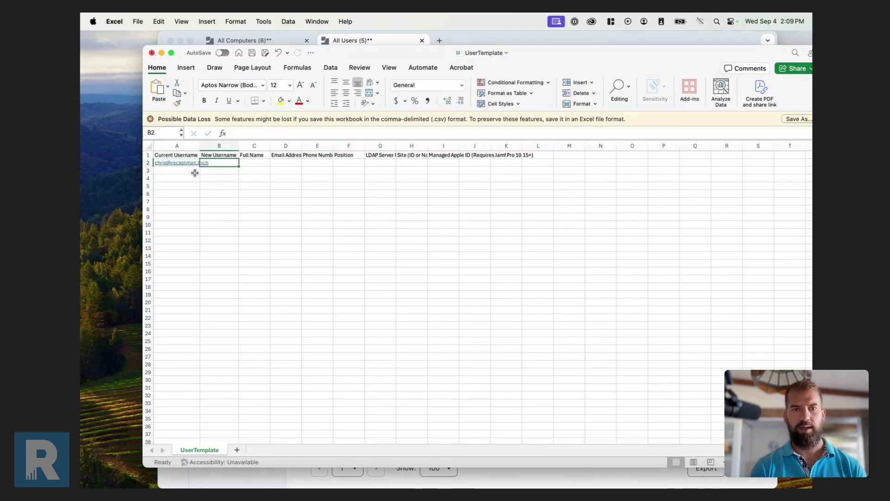
{"action": "left_click_drag", "start_coordinate": [199, 146], "coordinate": [223, 146]}
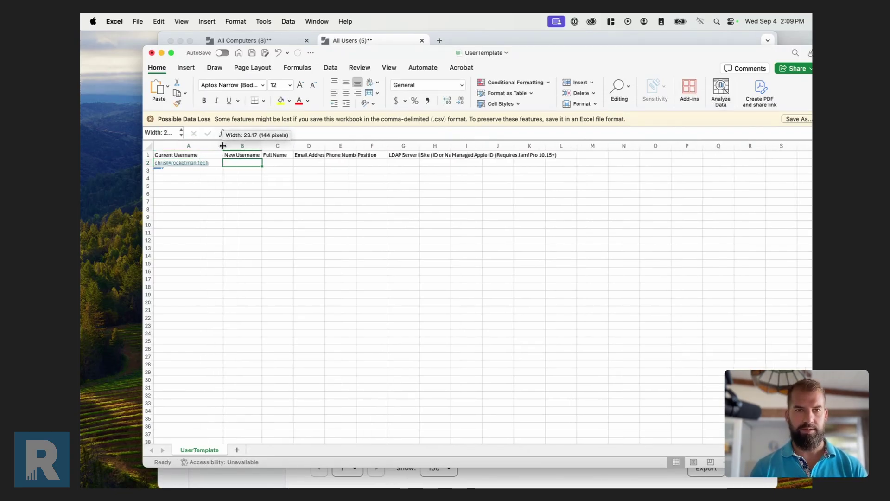
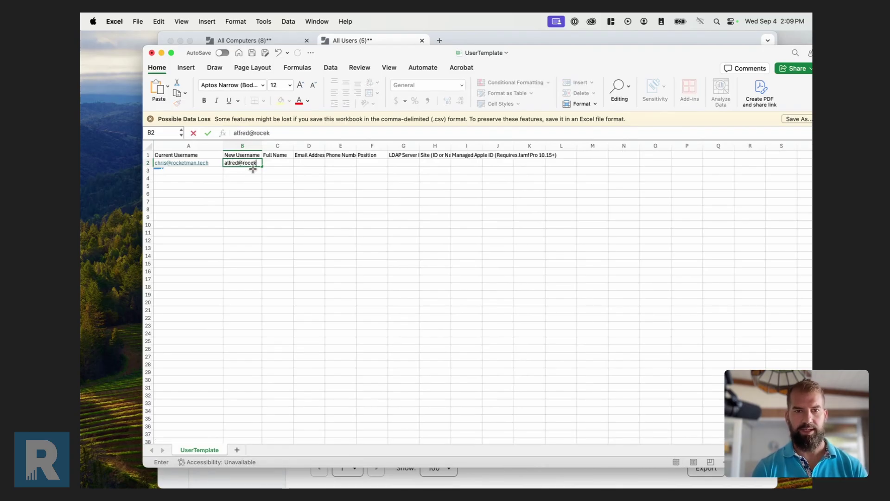
{"action": "key", "text": "Tab"}
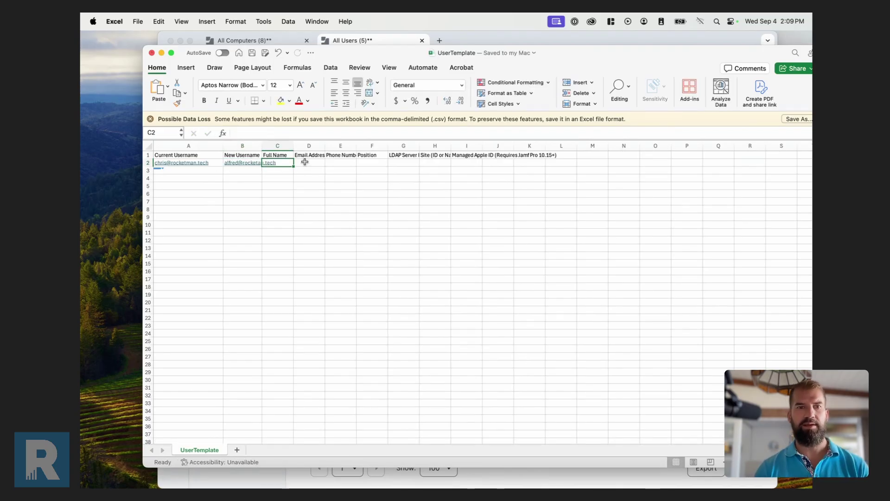
Quit and relaunch MUT, then log in to Jamf Pro.
{"action": "left_click", "coordinate": [395, 41]}
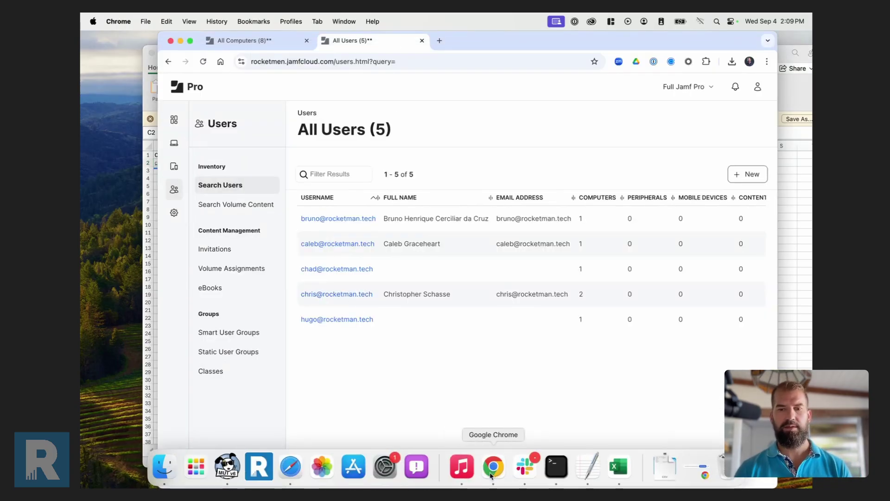
{"action": "left_click", "coordinate": [226, 469]}
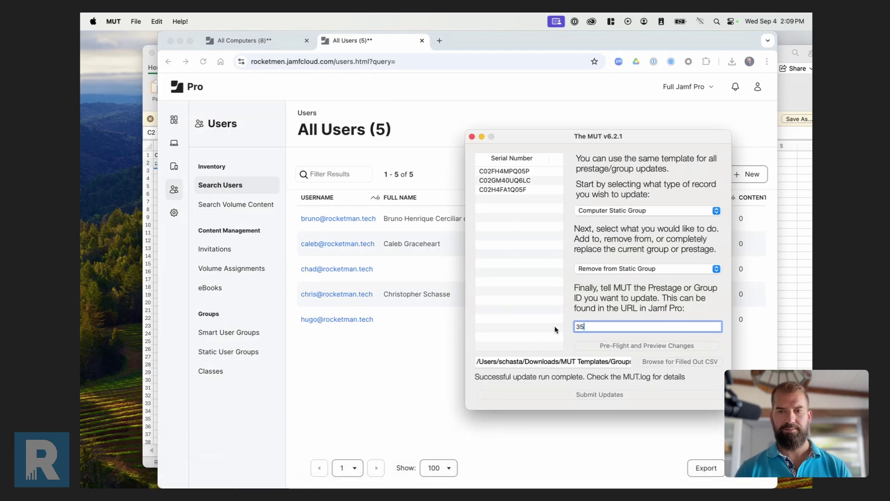
{"action": "left_click", "coordinate": [471, 137]}
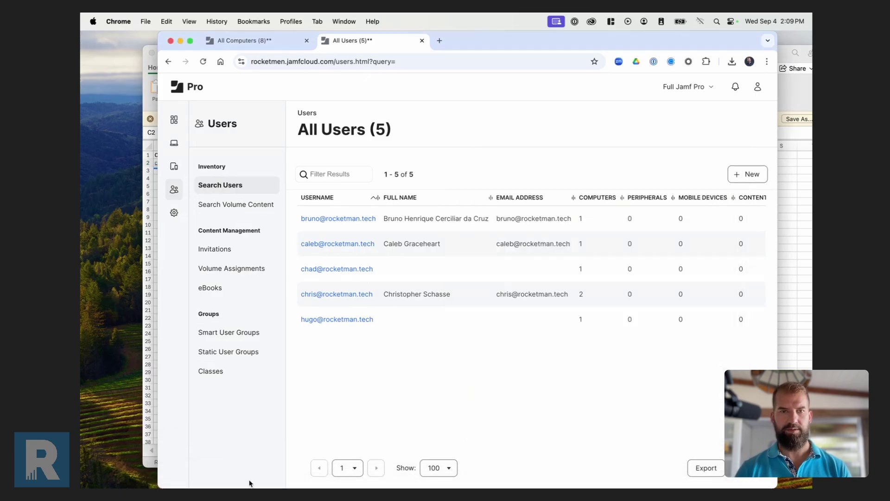
{"action": "left_click", "coordinate": [227, 467]}
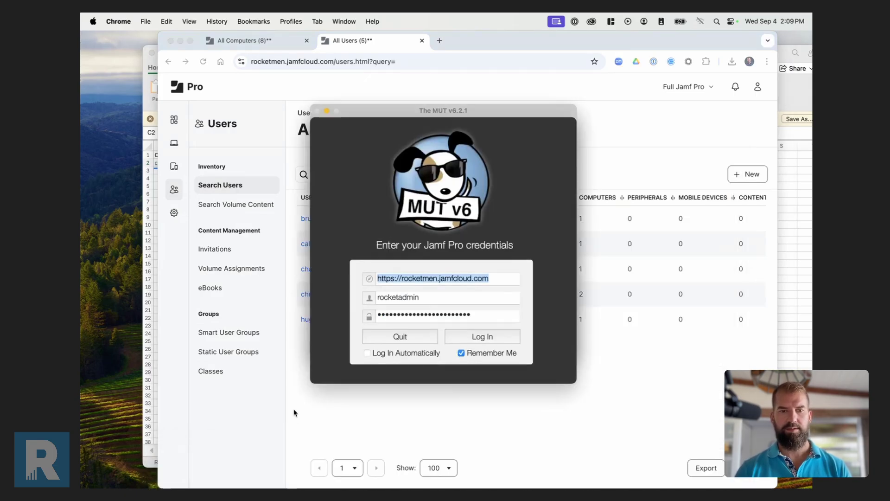
{"action": "left_click", "coordinate": [631, 362]}
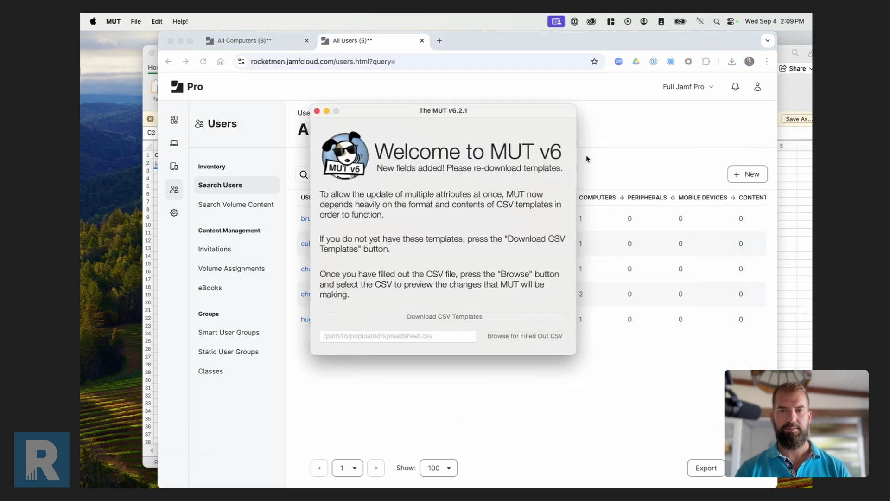
Load UserTemplate.csv in MUT, submit the rename, and reload the Jamf Pro users list.
{"action": "left_click", "coordinate": [525, 336]}
{"action": "double_click", "coordinate": [376, 162]}
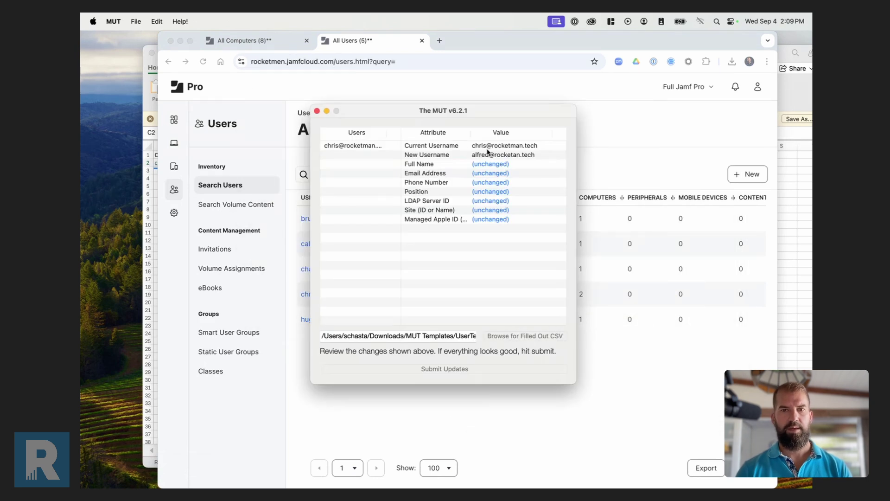
{"action": "left_click", "coordinate": [435, 368]}
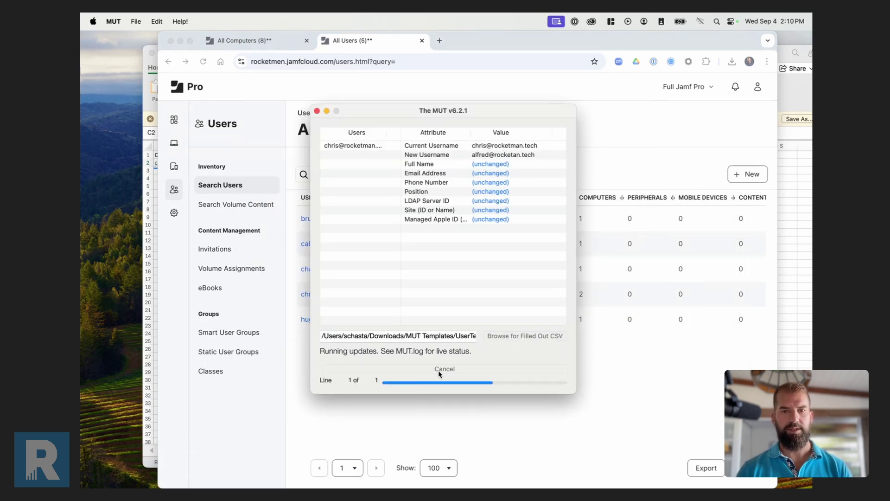
{"action": "left_click", "coordinate": [603, 355]}
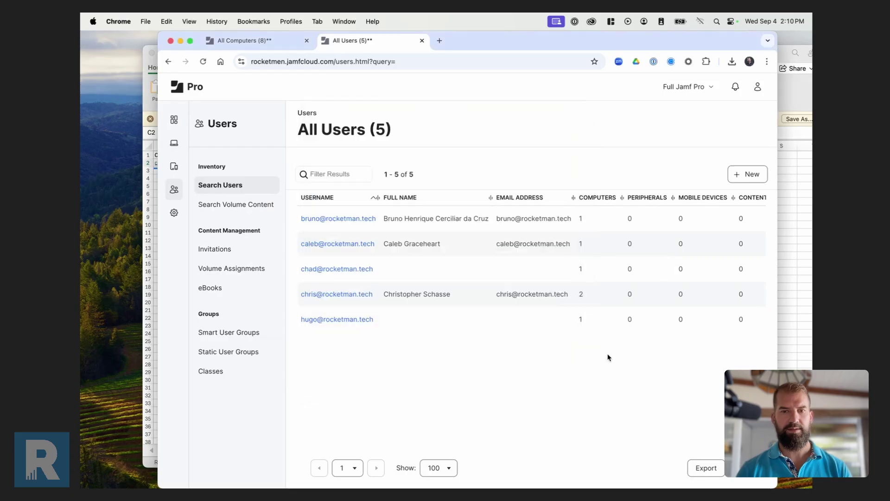
{"action": "key", "text": "super+r"}
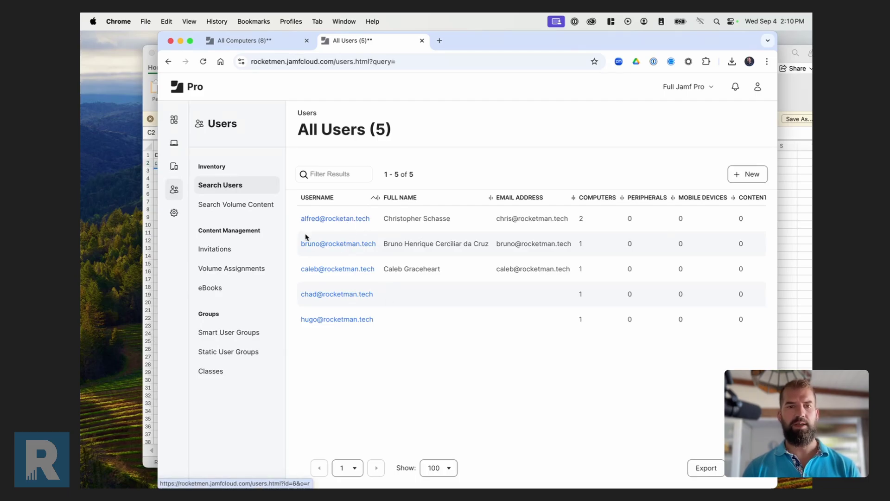
Put the renamed username in A2 and replace B2 with the next new username e-mail.
{"action": "left_click", "coordinate": [154, 337]}
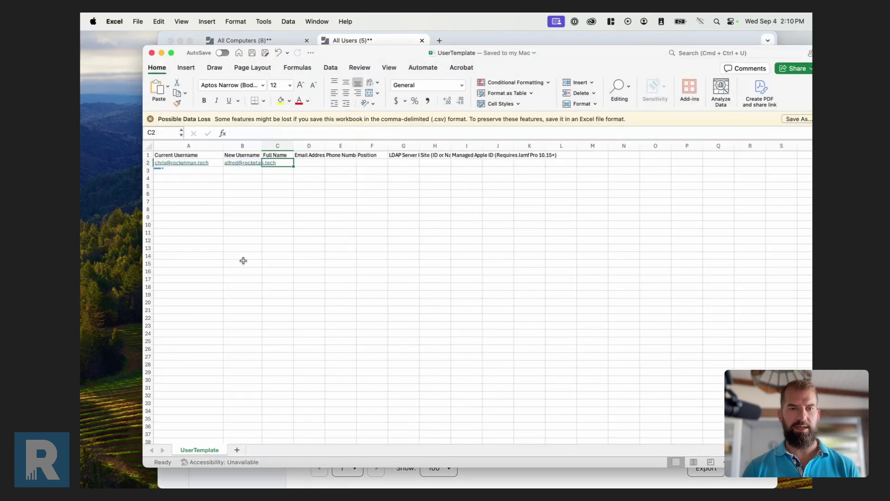
{"action": "left_click", "coordinate": [257, 158]}
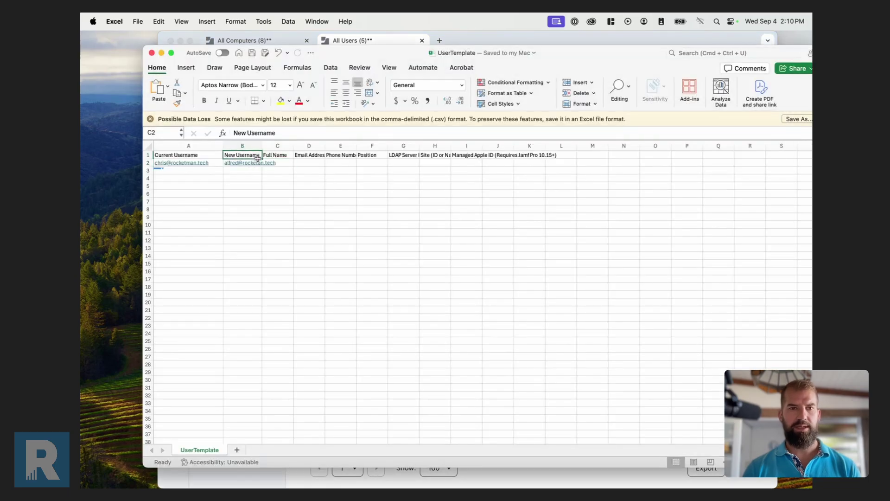
{"action": "left_click", "coordinate": [220, 163]}
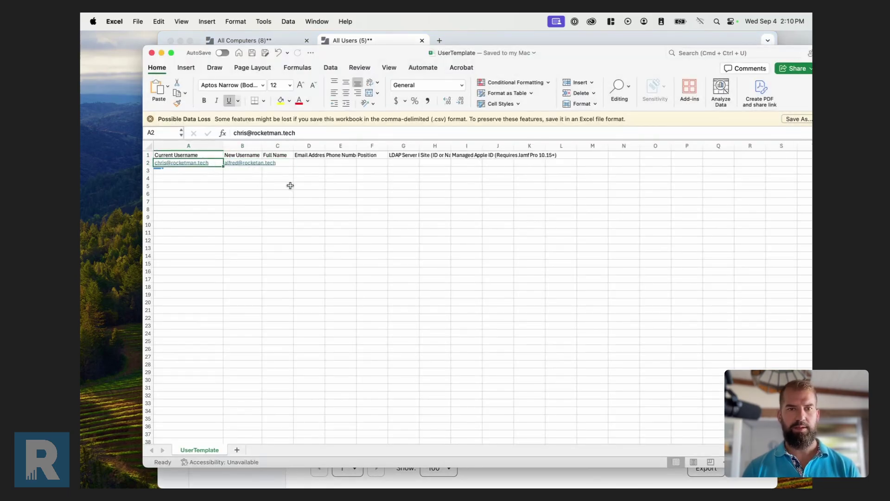
{"action": "key", "text": "Right"}
{"action": "key", "text": "Delete"}
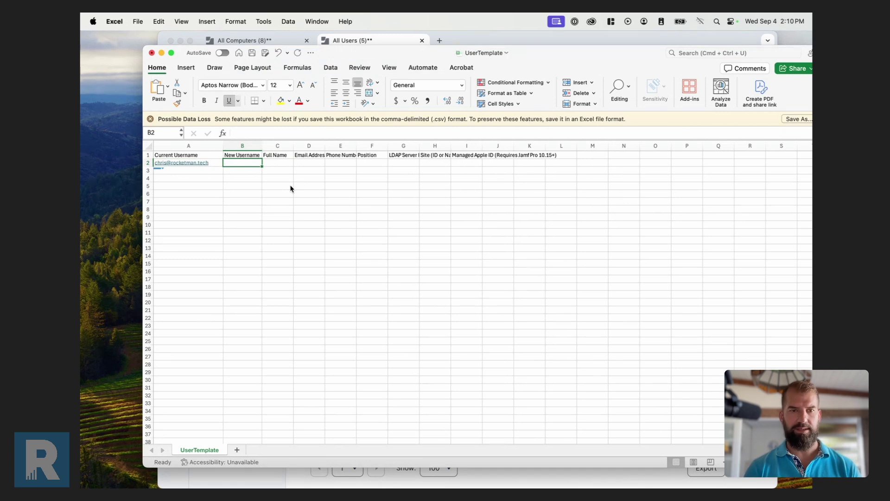
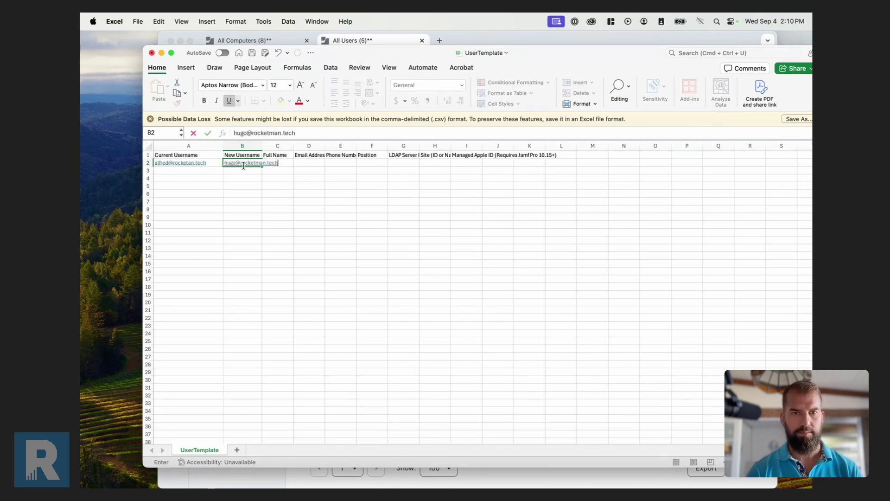
{"action": "left_click", "coordinate": [394, 278]}
{"action": "key", "text": "super+Tab"}
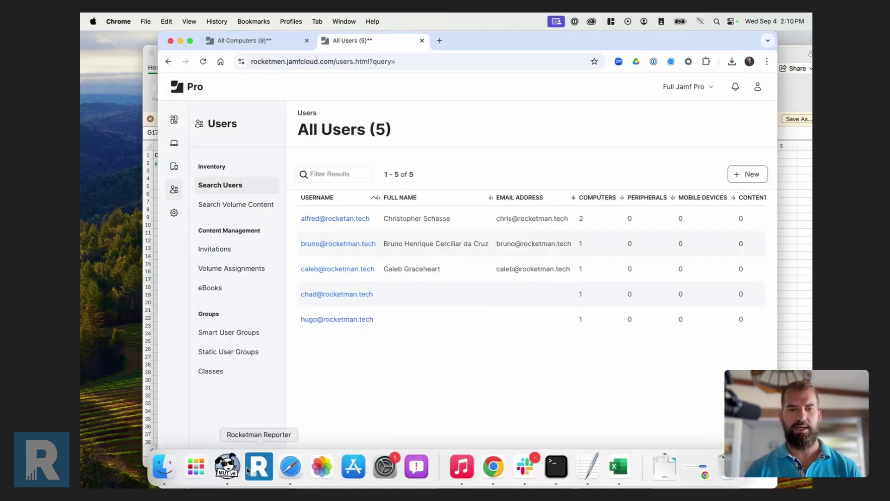
Relaunch MUT, log in, load the updated UserTemplate.csv, and submit the second username rename.
{"action": "left_click", "coordinate": [226, 468]}
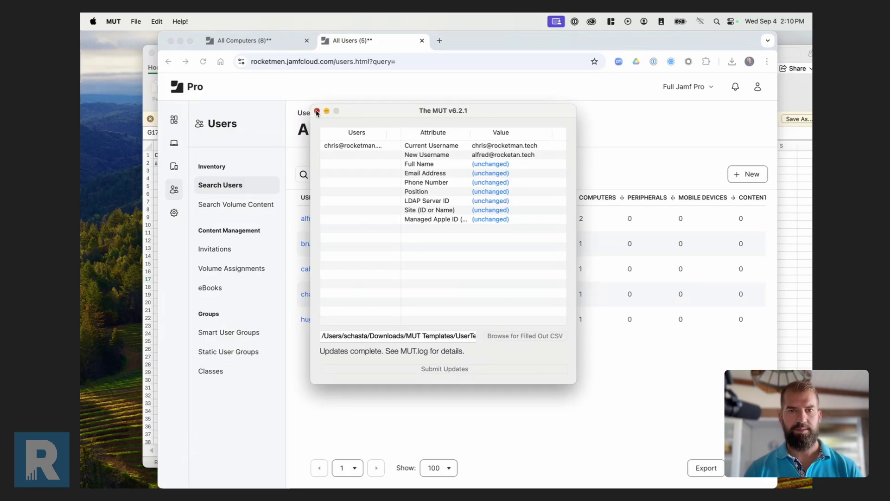
{"action": "left_click", "coordinate": [317, 111]}
{"action": "left_click", "coordinate": [227, 468]}
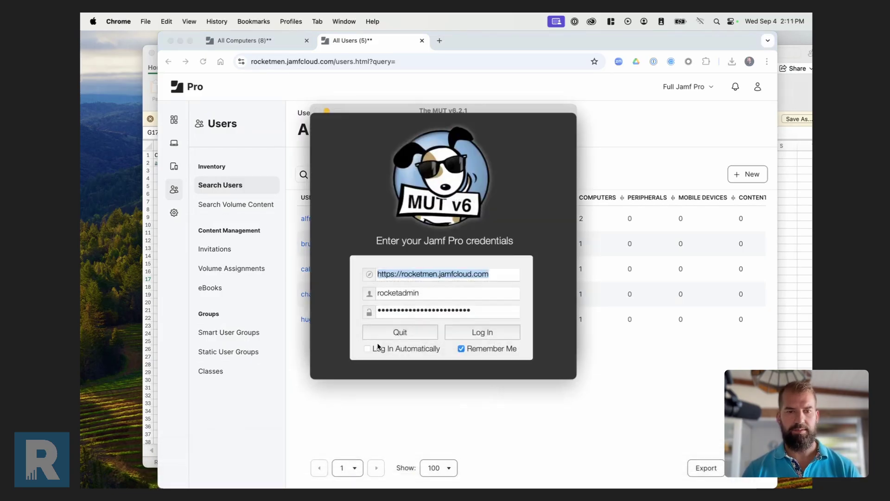
{"action": "left_click", "coordinate": [481, 363]}
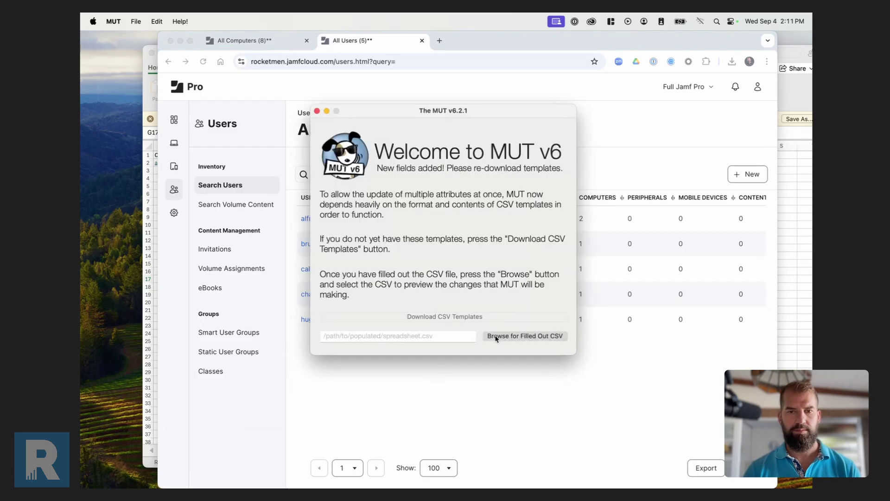
{"action": "left_click", "coordinate": [496, 337]}
{"action": "double_click", "coordinate": [381, 162]}
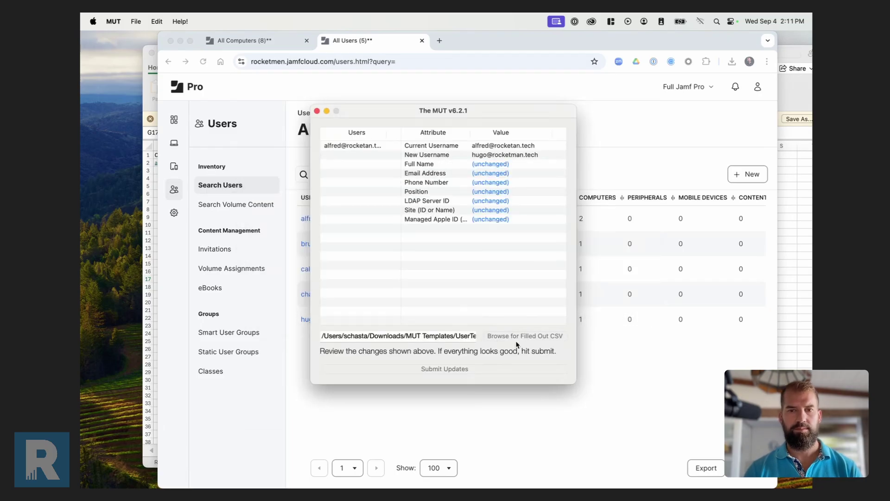
{"action": "left_click", "coordinate": [455, 370]}
{"action": "left_click", "coordinate": [409, 406]}
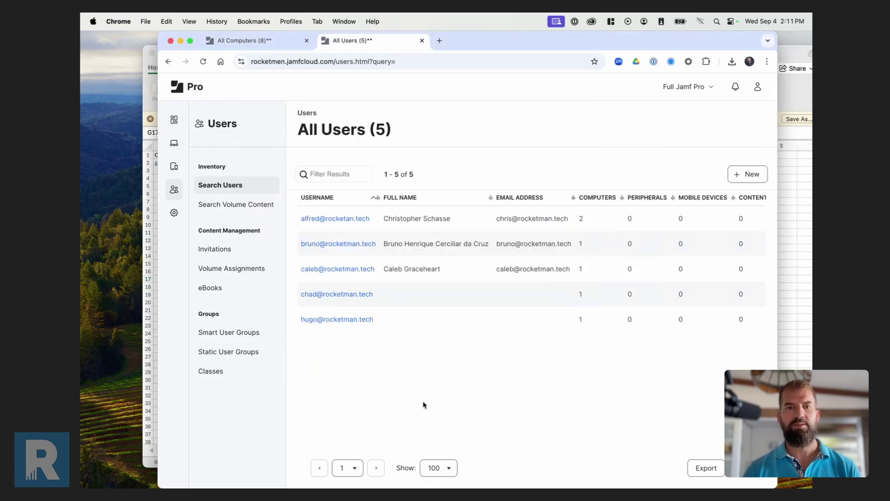